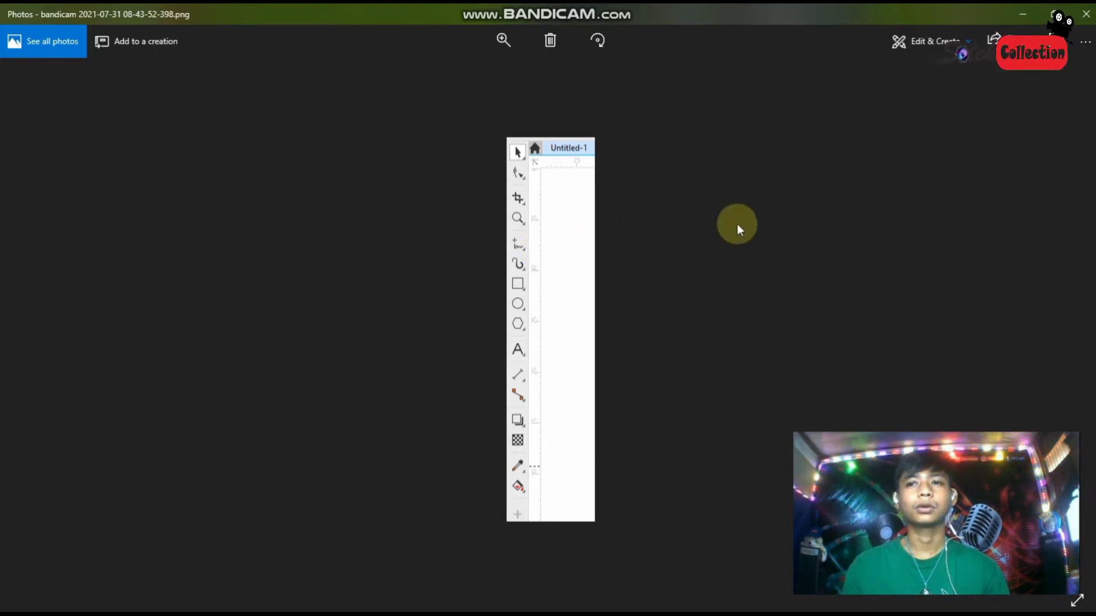
Step: Minimize the toolbox image and switch to the CorelDRAW 2020 window
click(1022, 12)
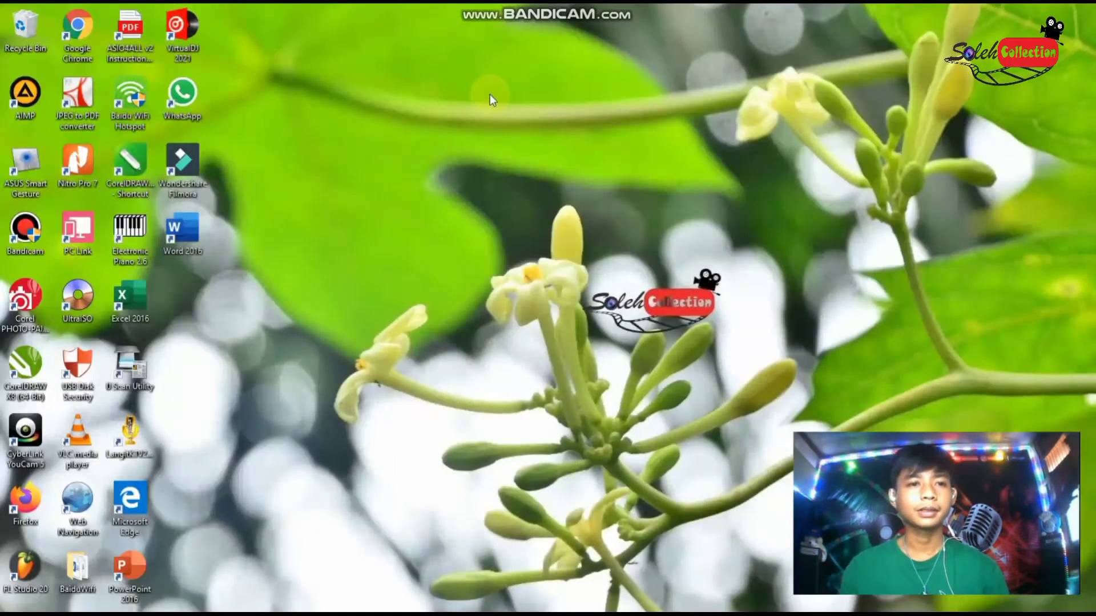
mouse_move(496, 612)
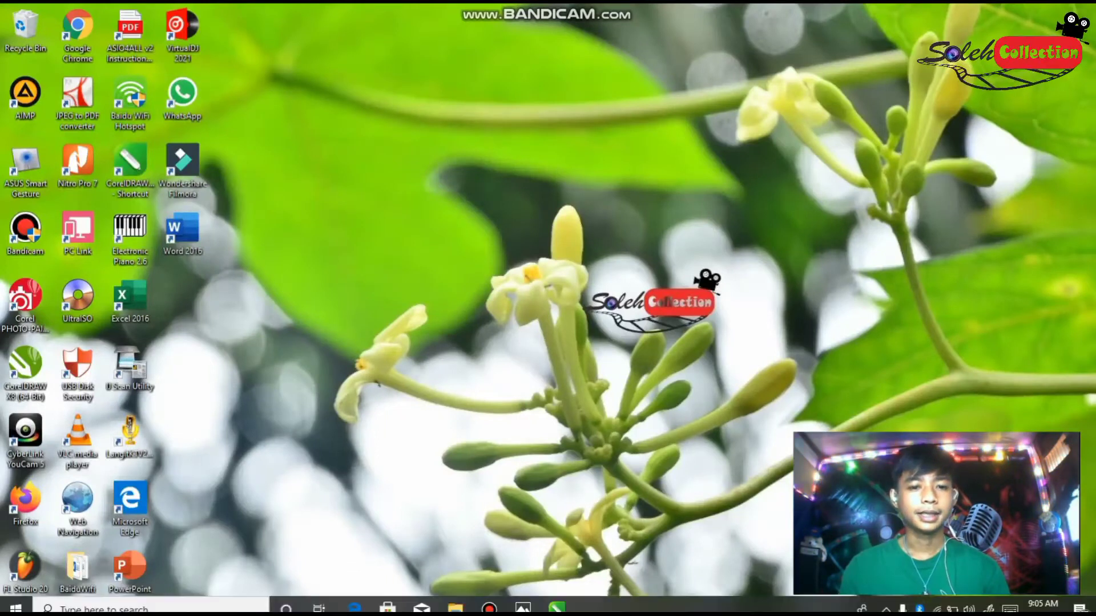
click(555, 607)
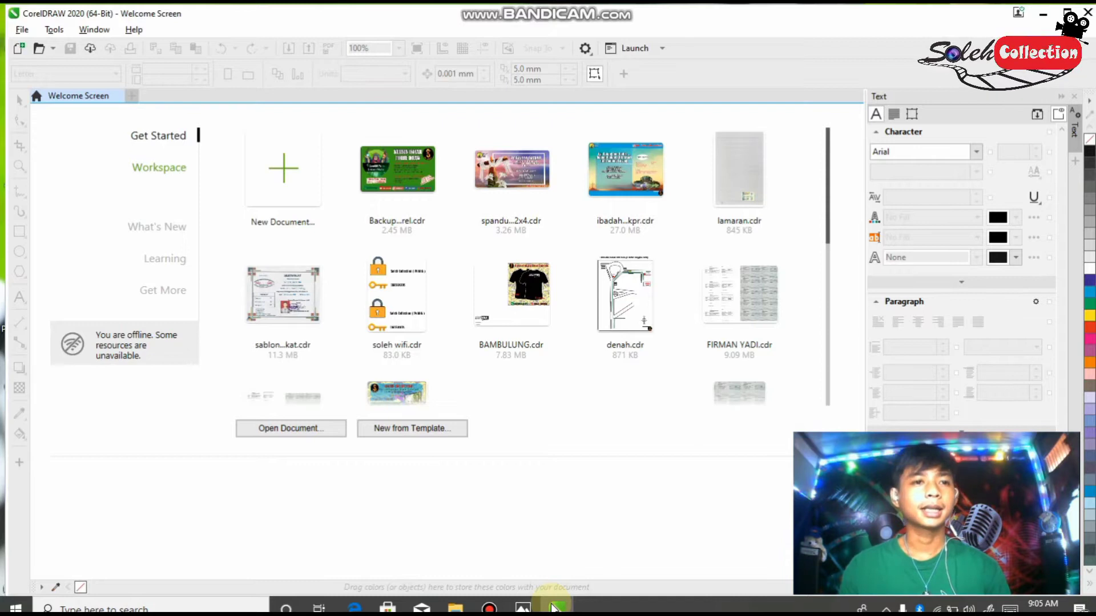
Step: Create a new document named "Belajar Corel" with the preset Legal page settings
click(132, 96)
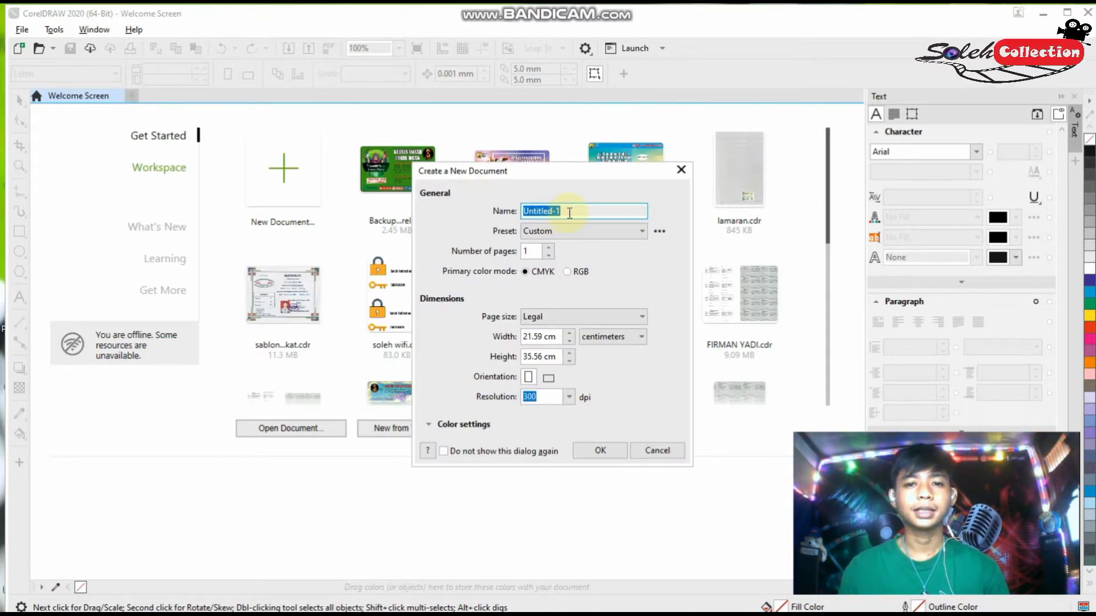
key(BackSpace)
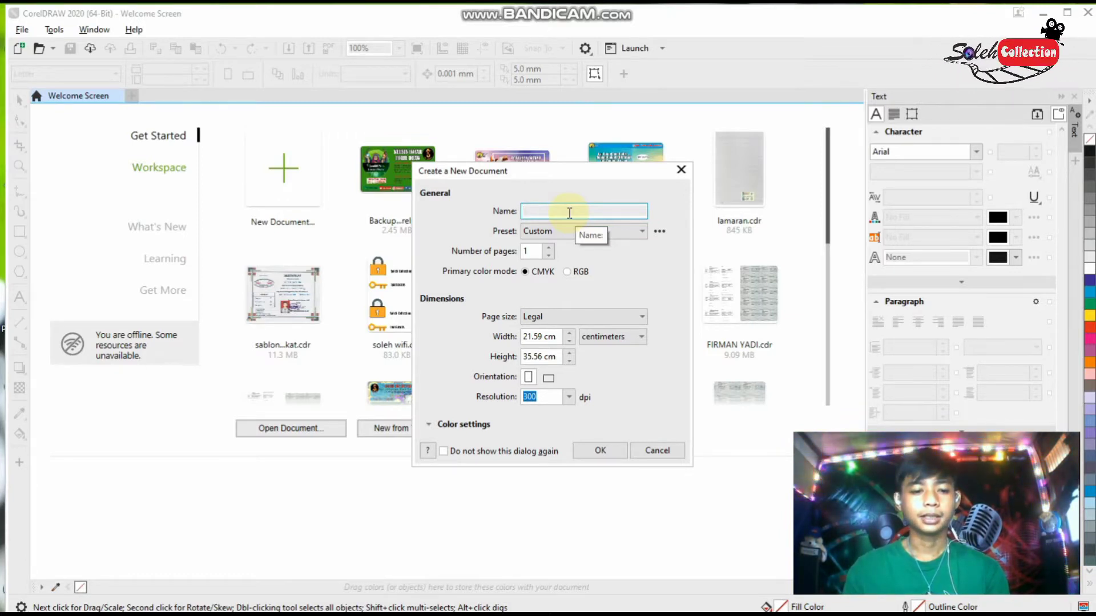
text(bE)
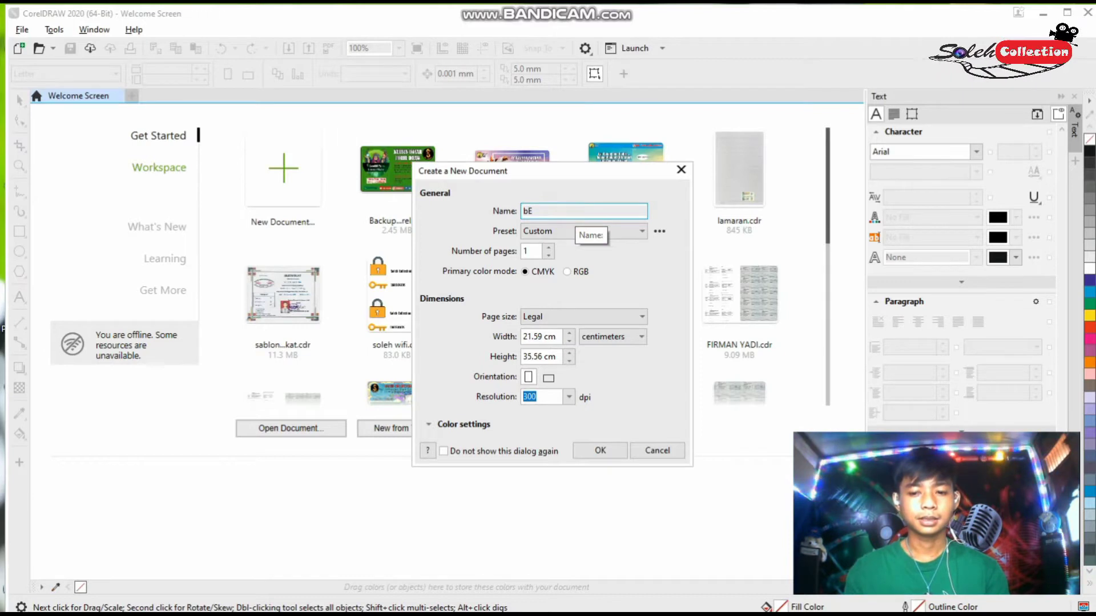
key(BackSpace)
key(BackSpace)
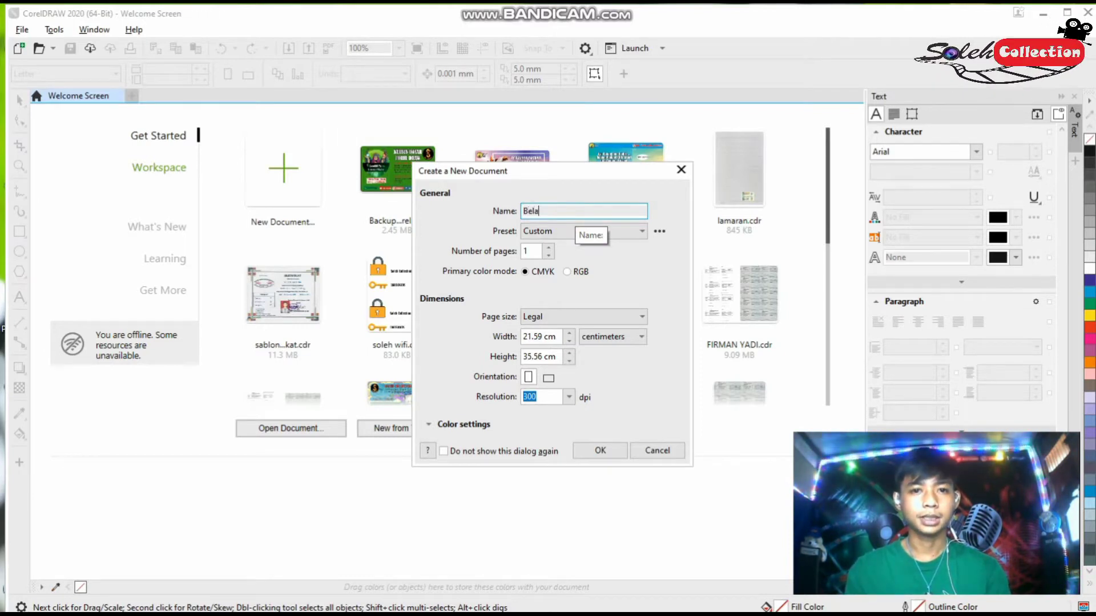
text(Belajar Corel)
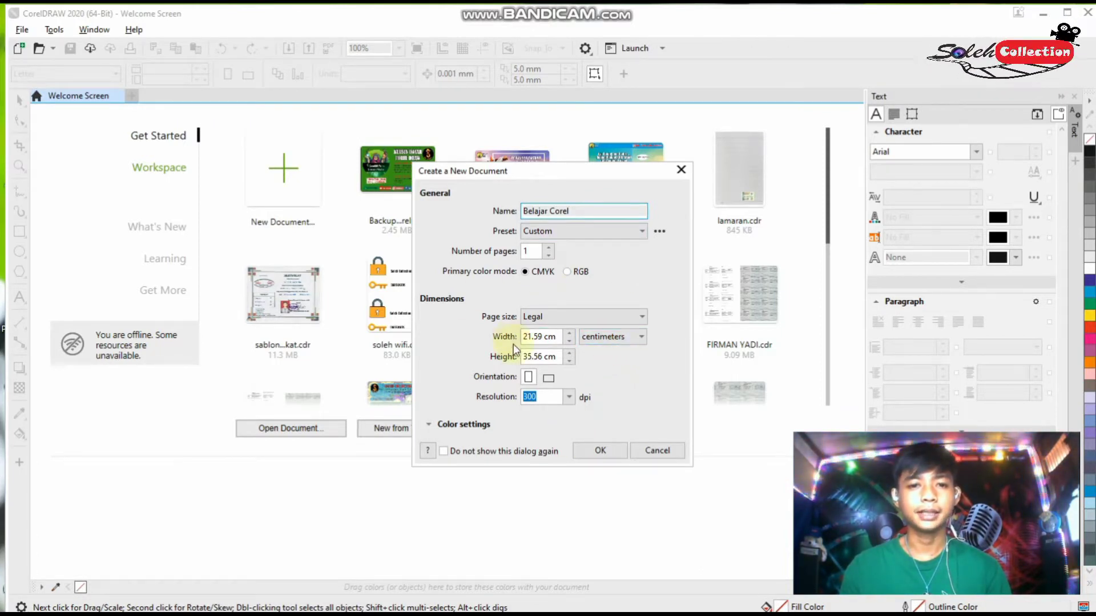
click(600, 451)
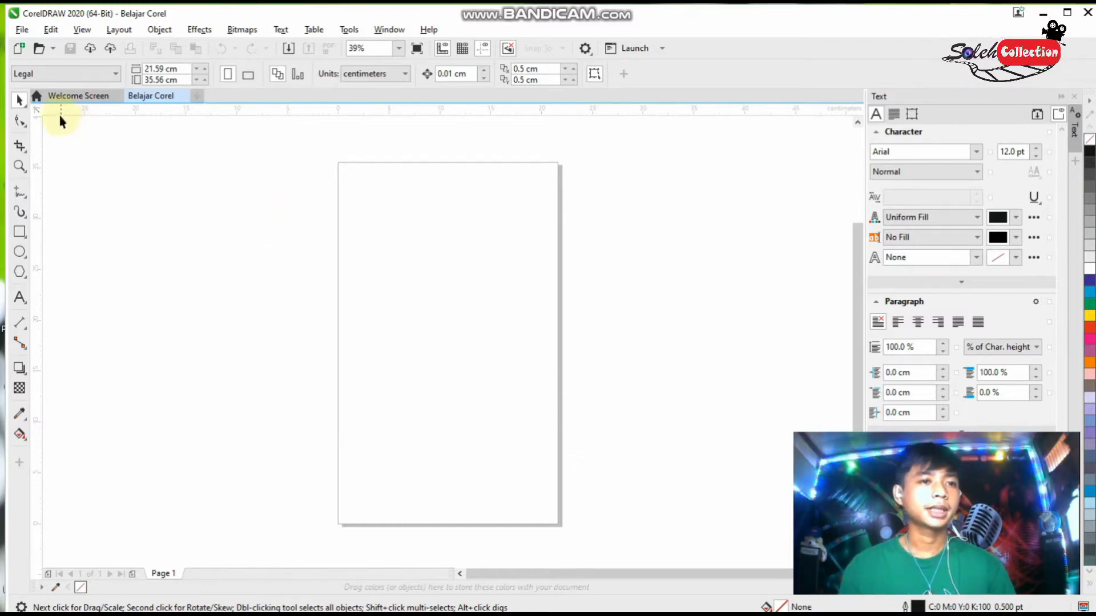
Step: Draw an ellipse about 18.7 cm wide and 14.7 cm high in the empty area beside the page
drag(59, 338, 117, 203)
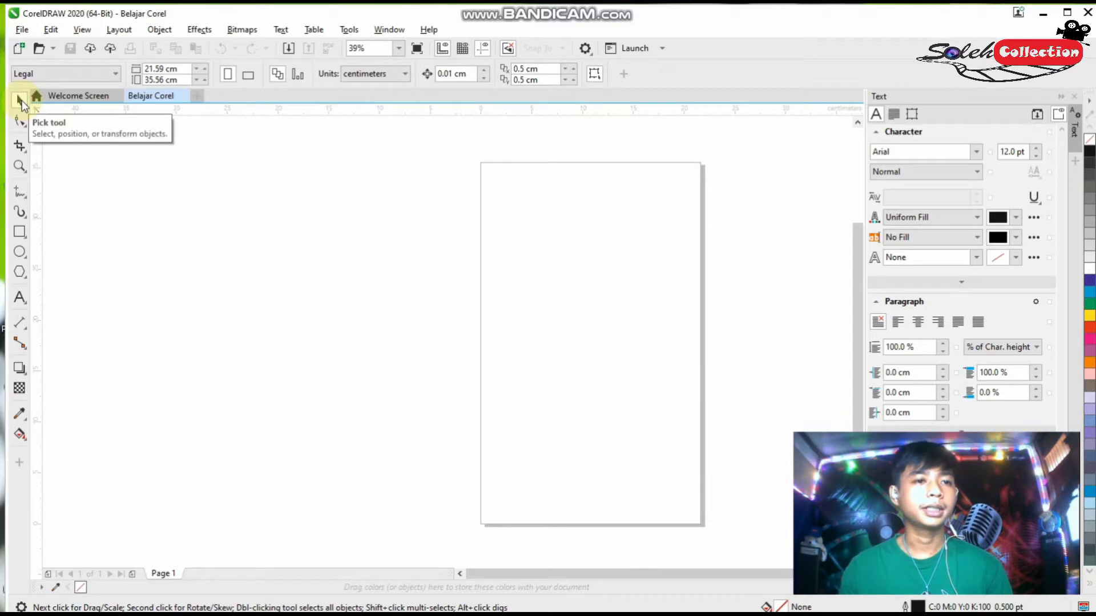
click(20, 251)
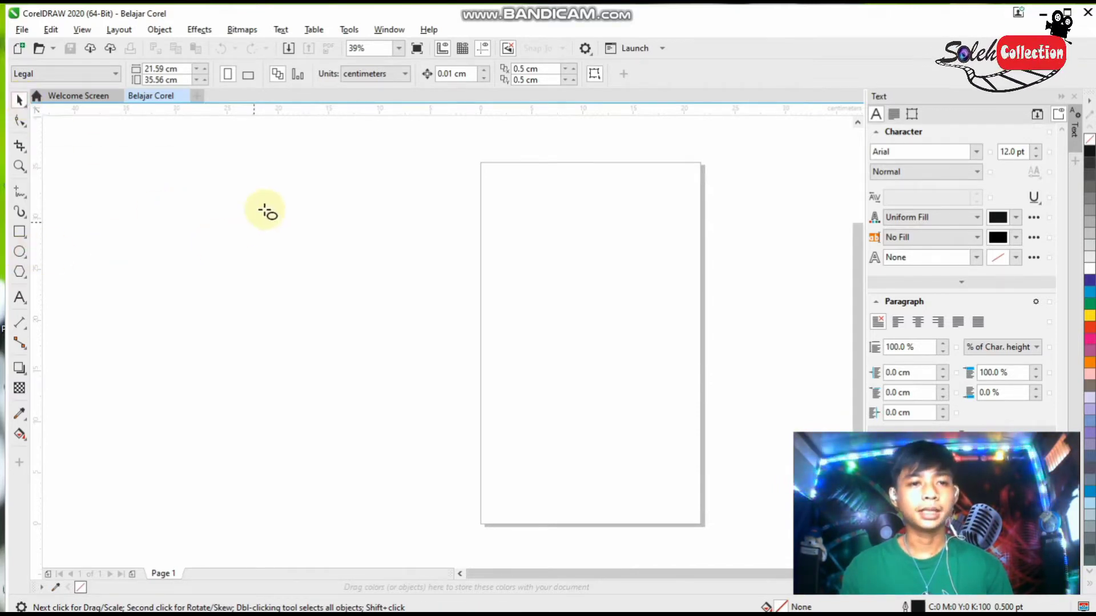
mouse_move(245, 190)
mouse_down()
mouse_move(335, 246)
mouse_move(436, 341)
mouse_up()
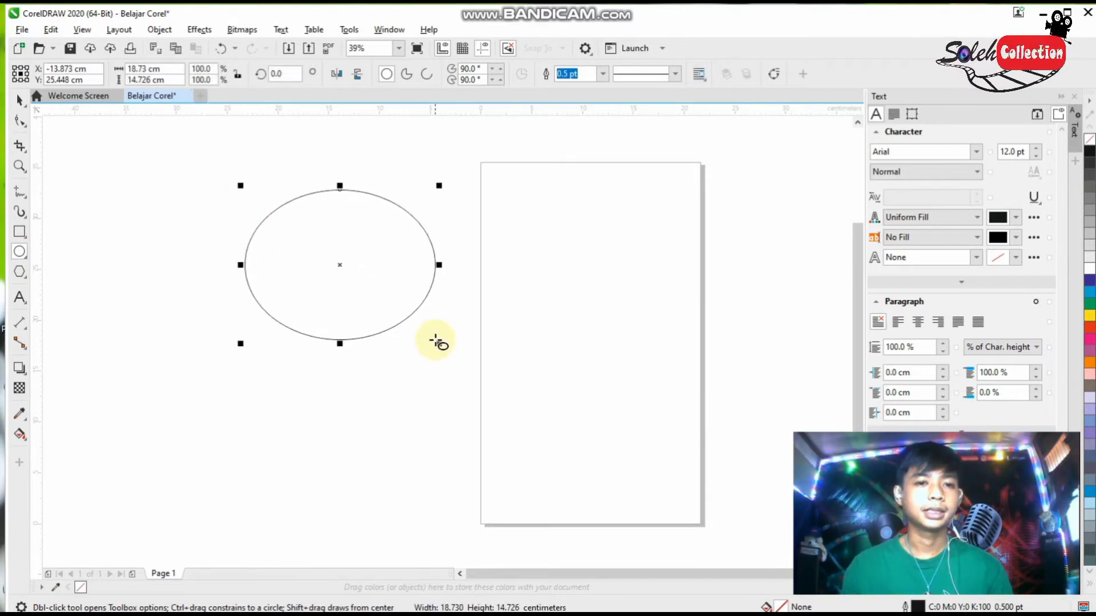
Step: Move the ellipse with the Pick tool until it sits right beside the page's left edge
click(21, 103)
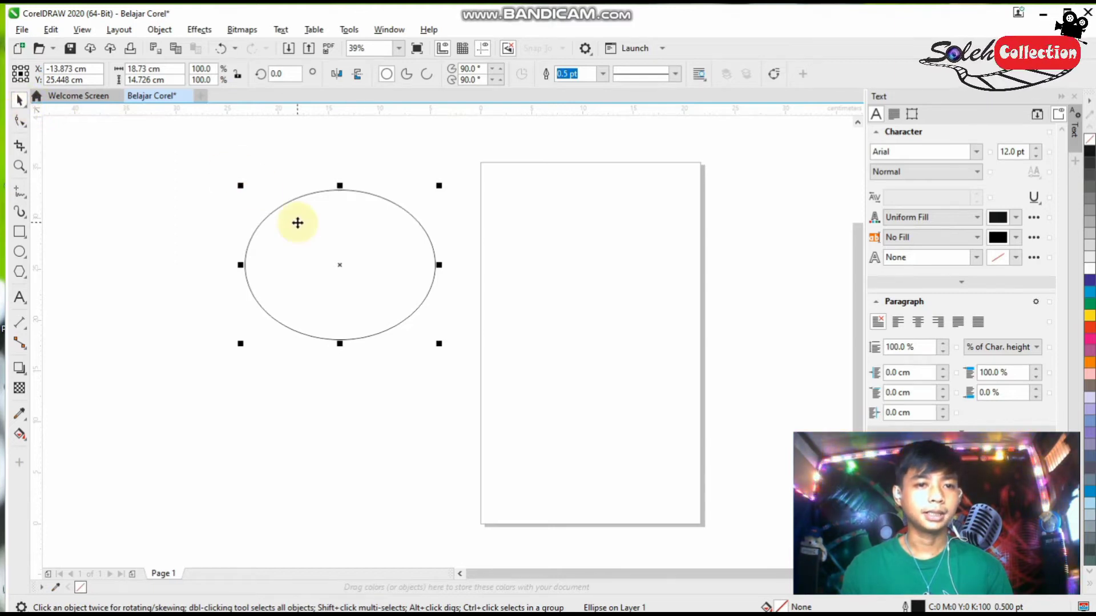
click(333, 232)
drag(333, 232, 269, 179)
click(272, 181)
drag(389, 198, 368, 242)
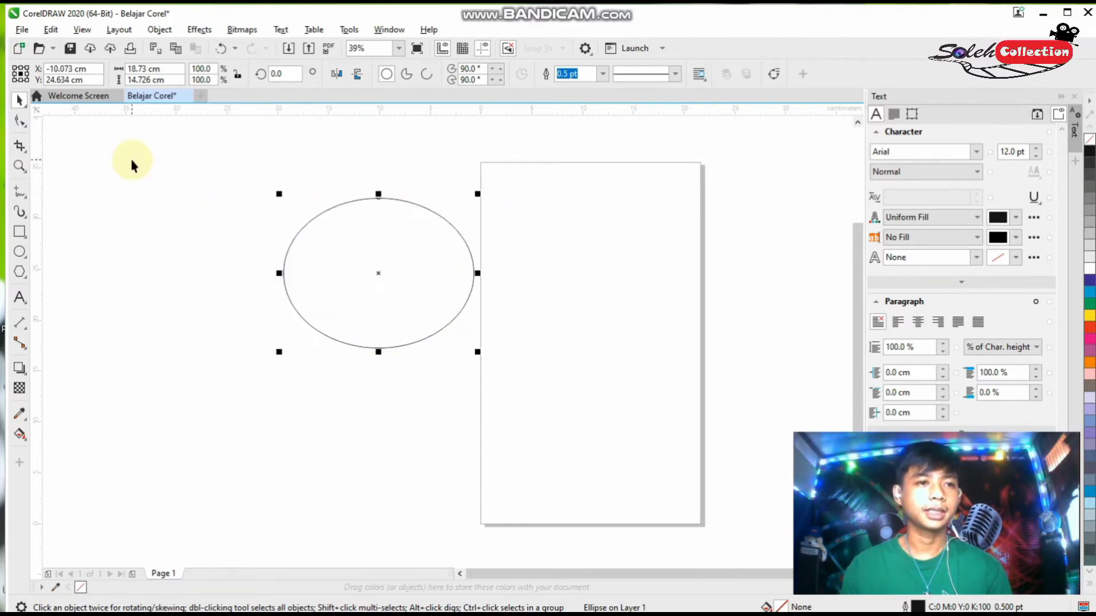
Step: Try the Freehand Pick tool on the ellipse, deselecting it and selecting it again by its outline
click(26, 112)
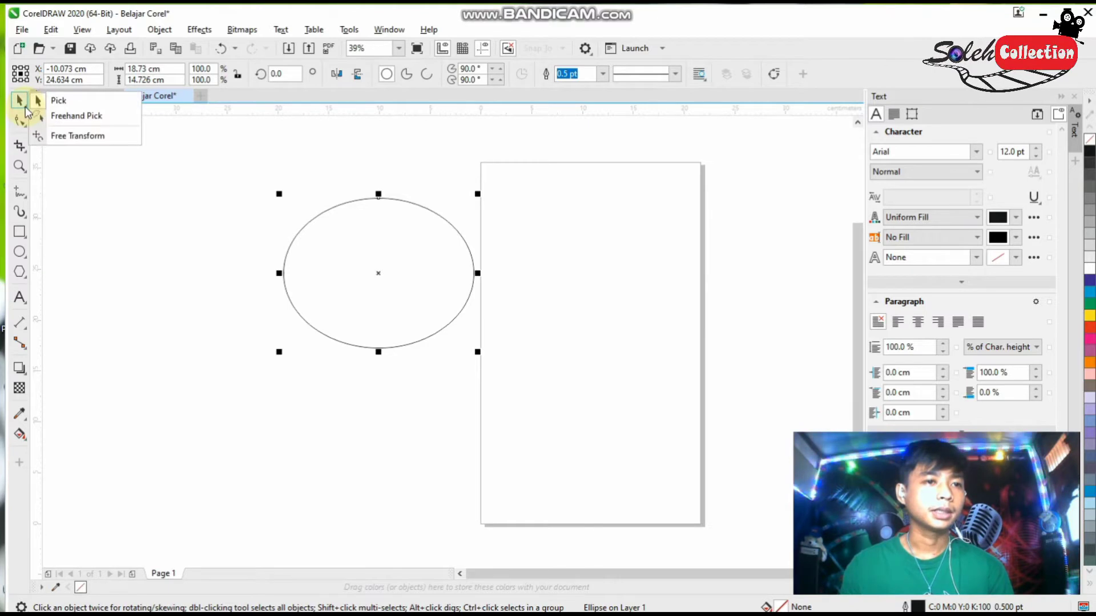
click(78, 119)
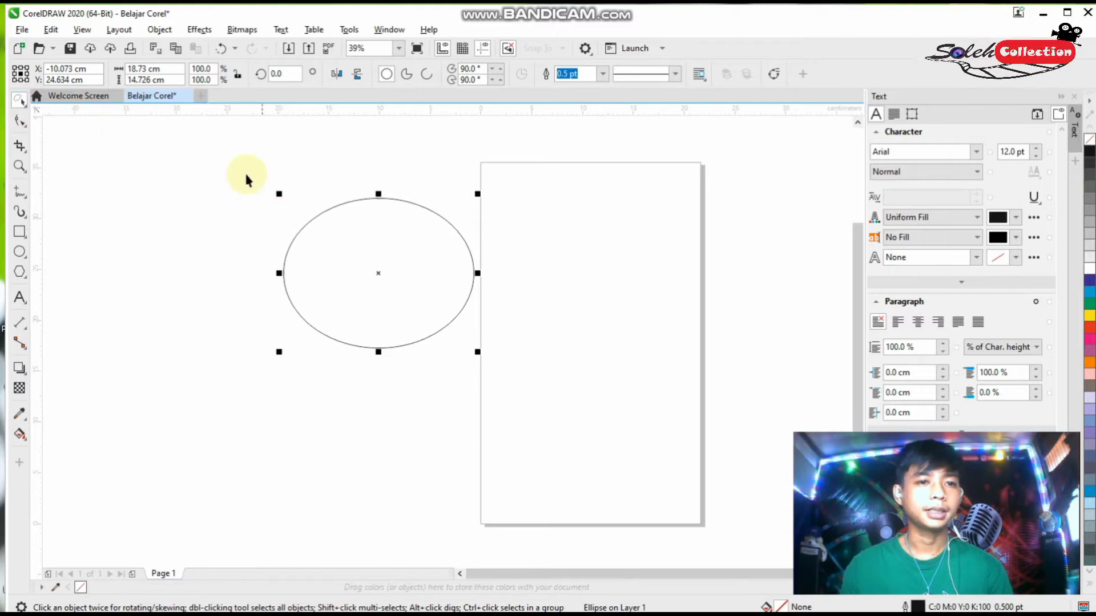
mouse_move(242, 171)
mouse_down()
mouse_move(263, 217)
mouse_move(330, 282)
mouse_move(355, 288)
mouse_move(580, 318)
mouse_move(604, 231)
mouse_up()
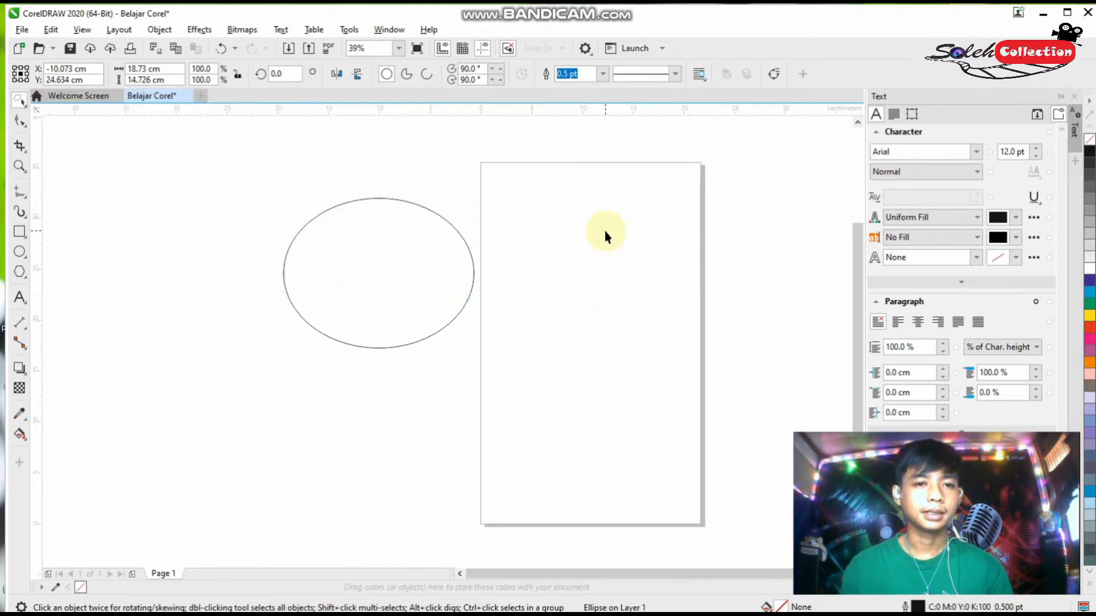
click(474, 273)
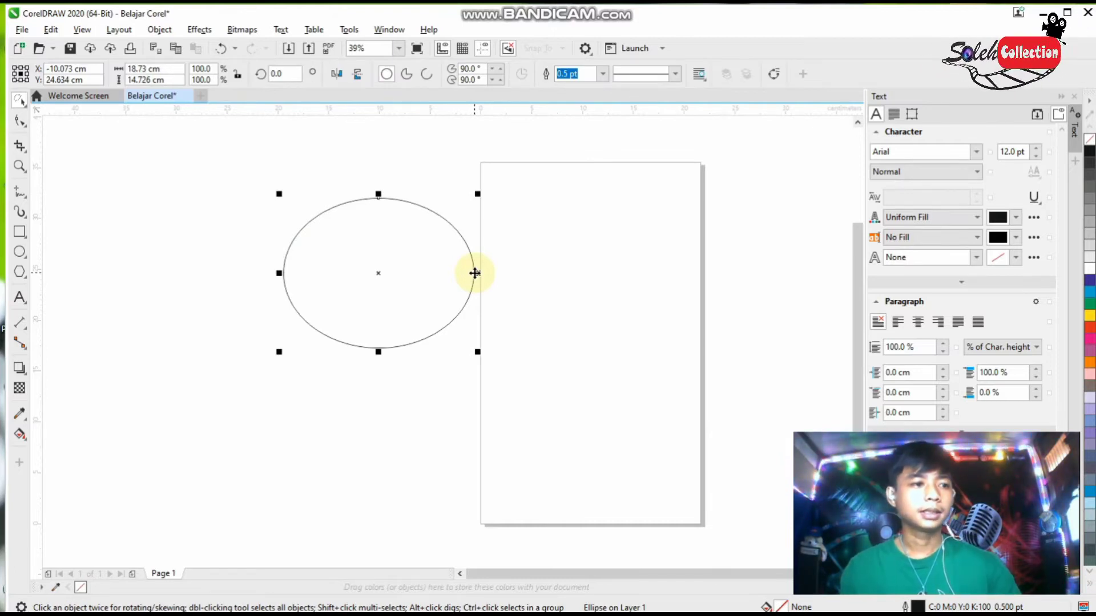
Step: Return to the Pick tool, move the ellipse so it overlaps the page's left edge, and delete it
click(25, 109)
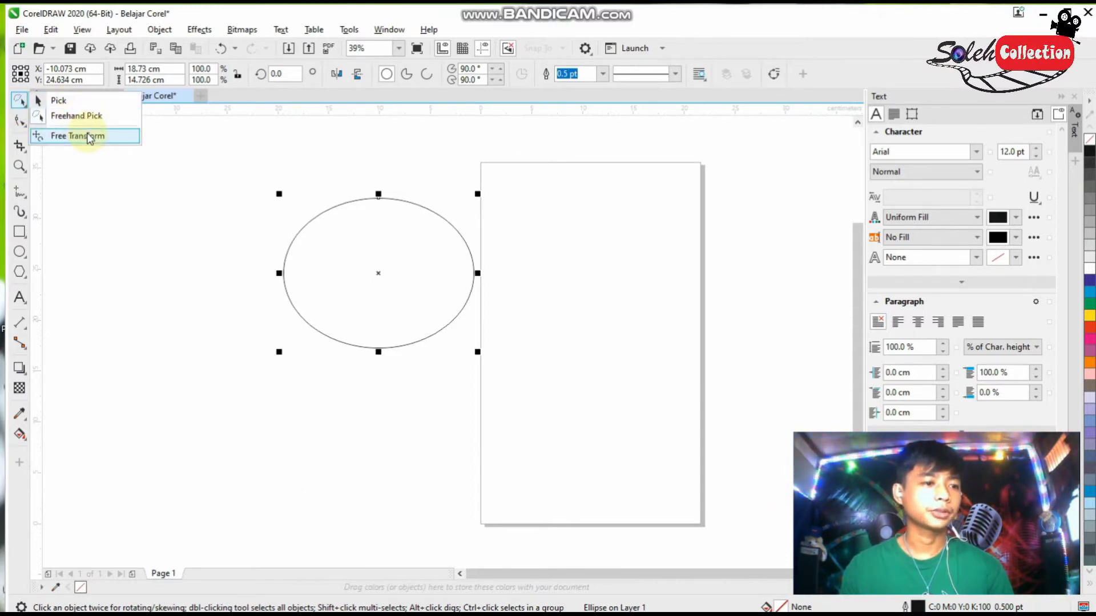
click(153, 169)
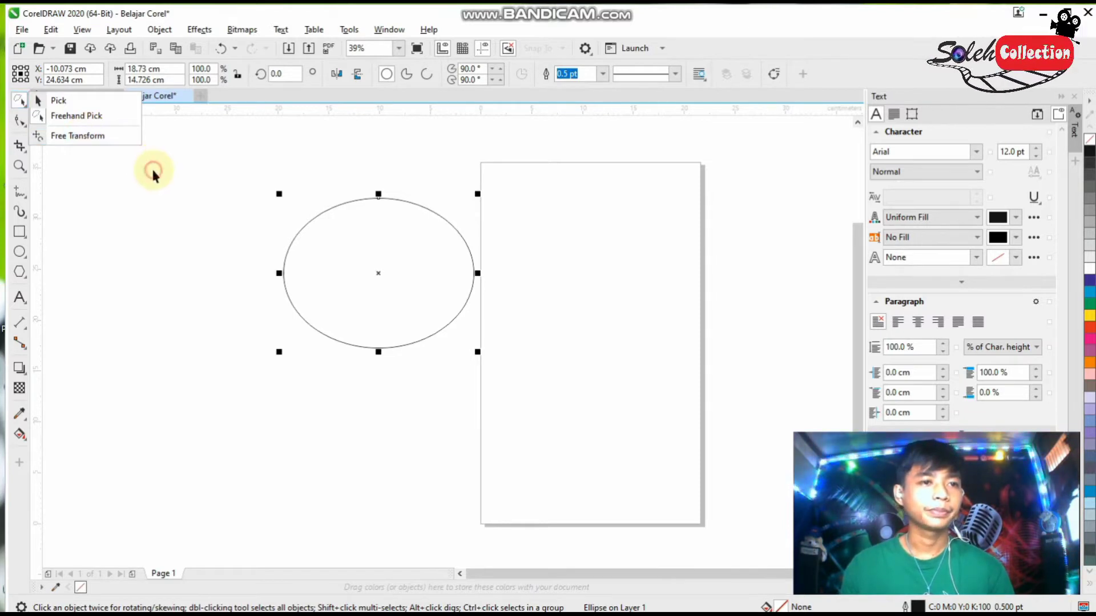
click(27, 108)
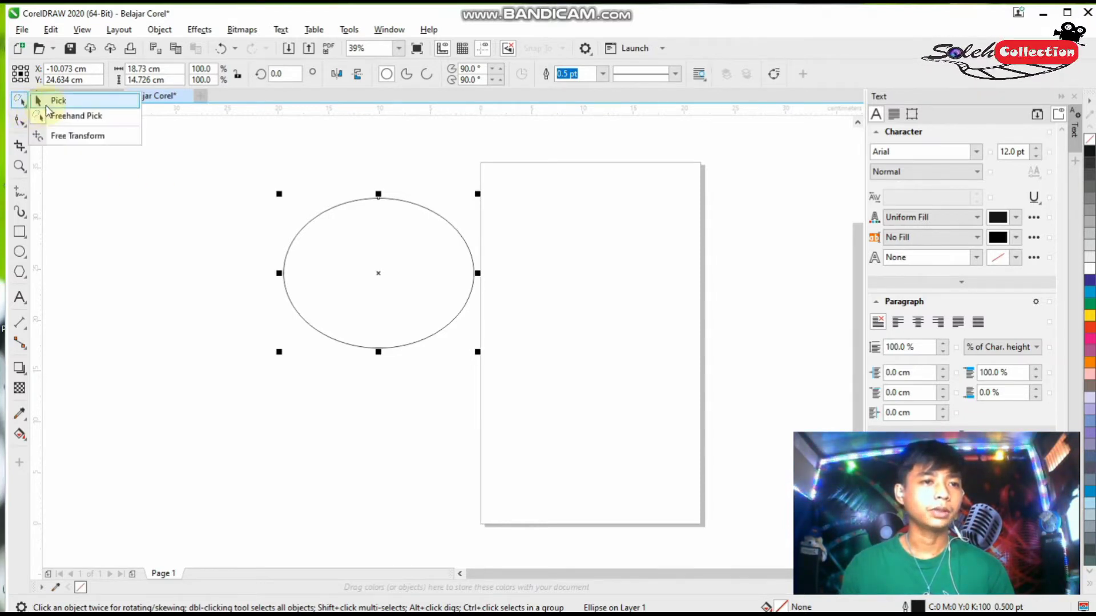
click(36, 112)
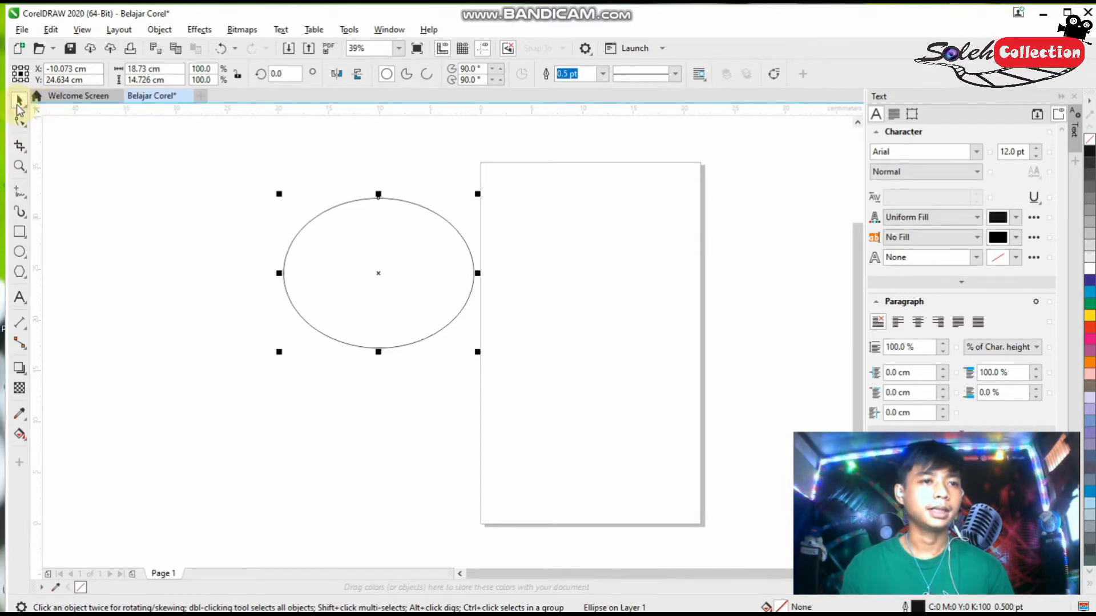
drag(345, 244, 152, 197)
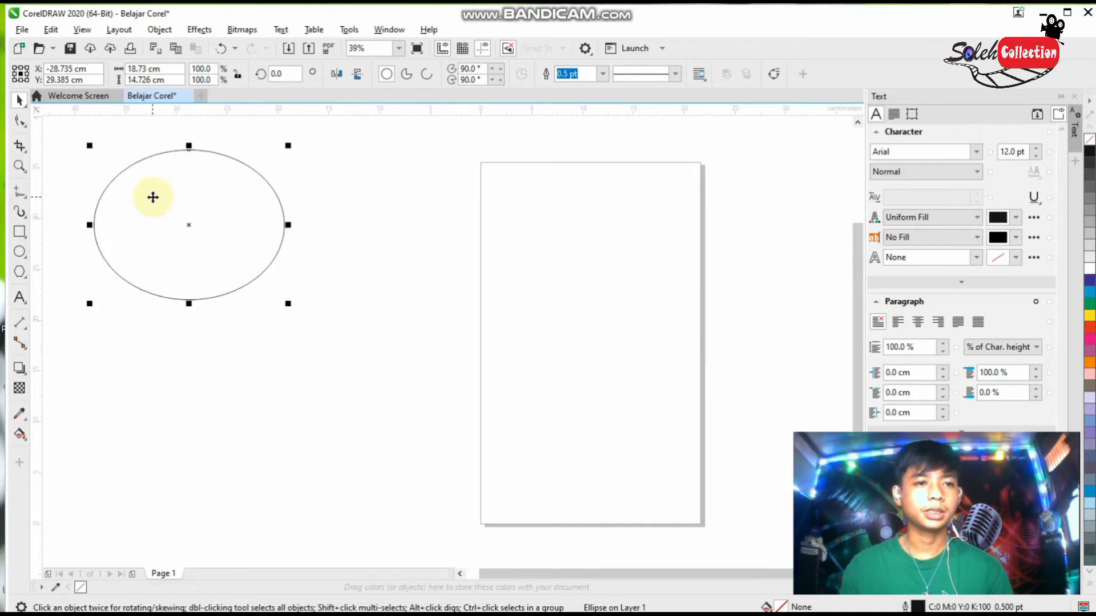
drag(282, 232, 369, 301)
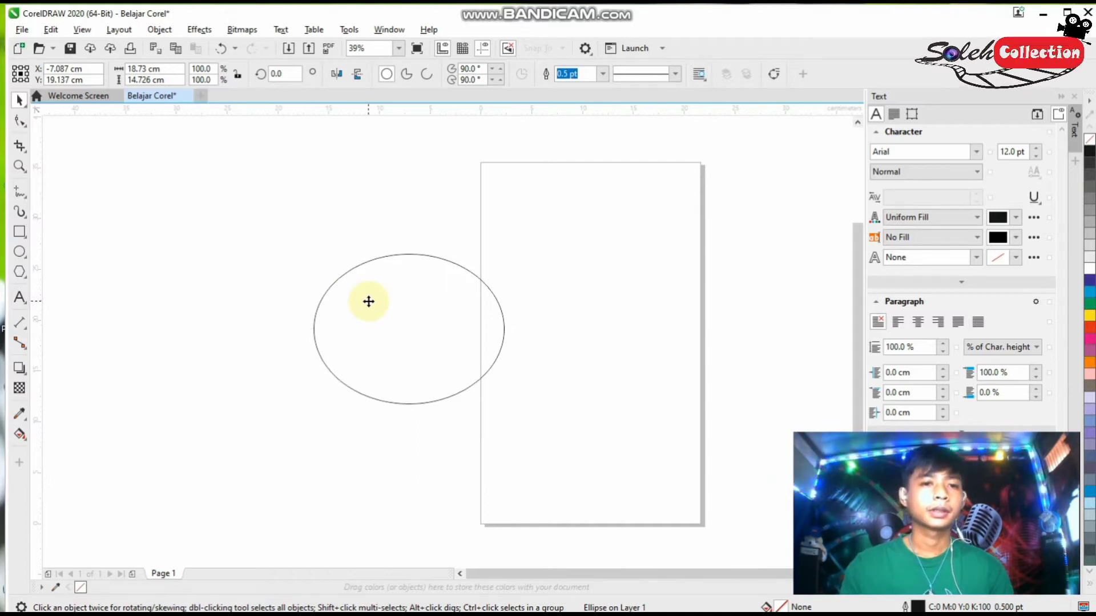
key(Delete)
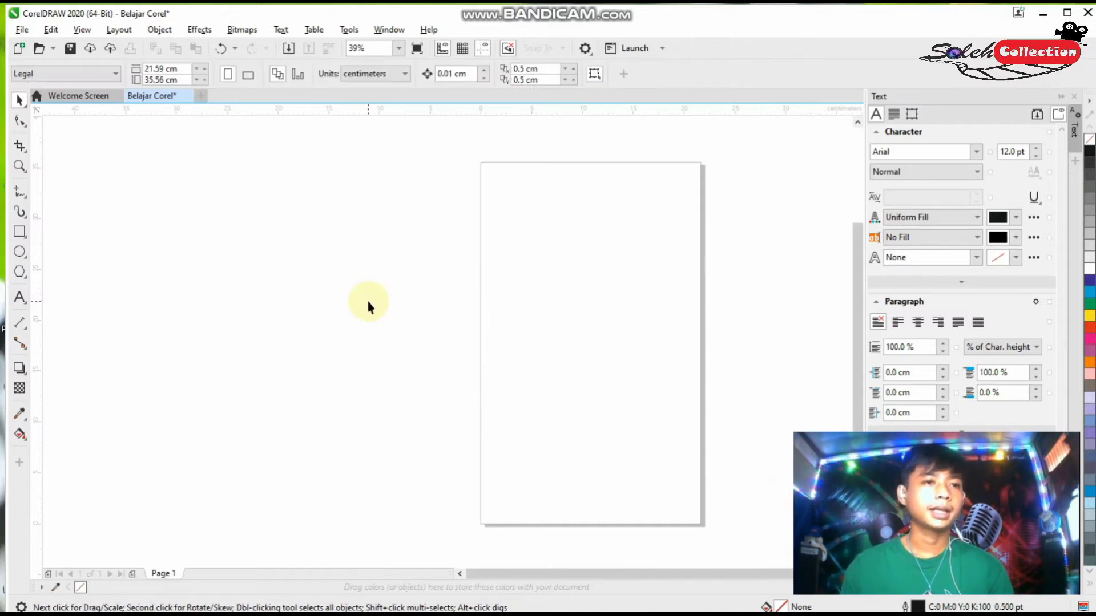
Step: Draw a straight line about 26.3 cm long with the Freehand tool, running from beside the page onto its upper part
click(21, 123)
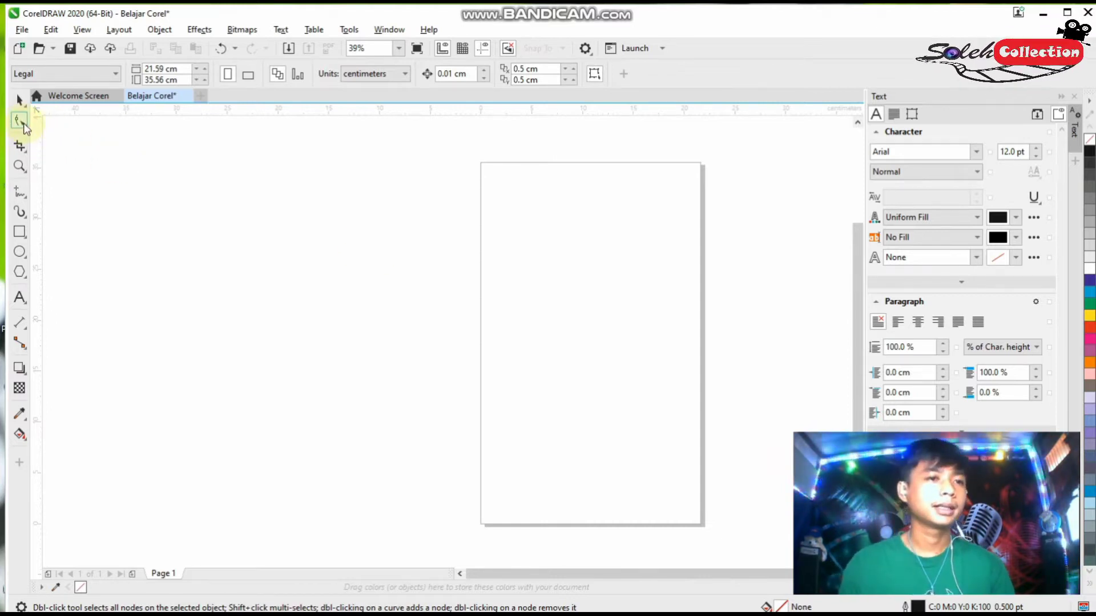
click(21, 194)
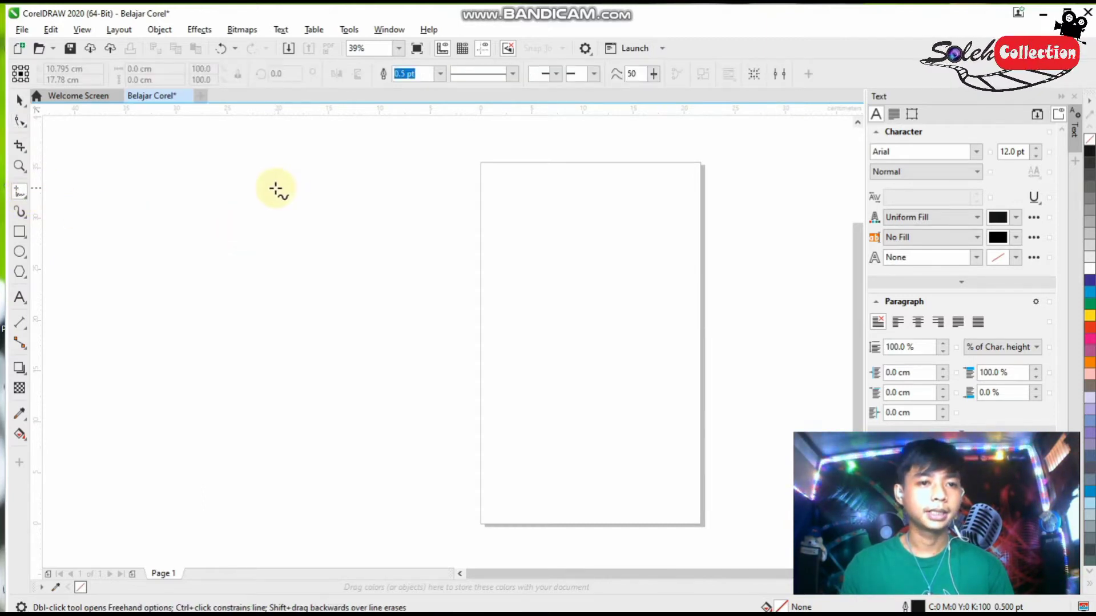
click(275, 188)
click(453, 200)
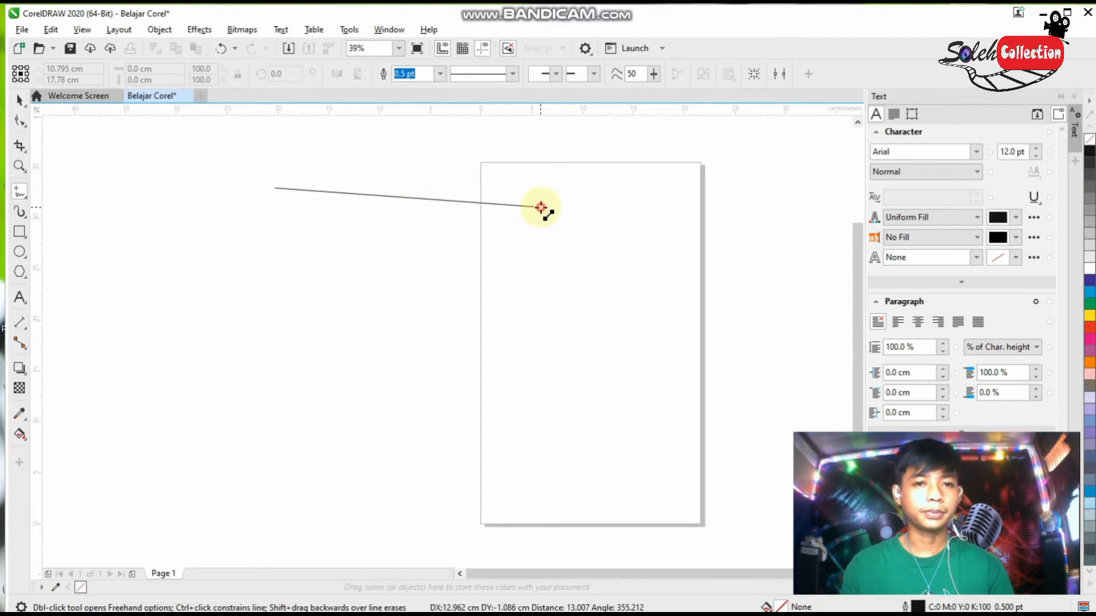
click(541, 206)
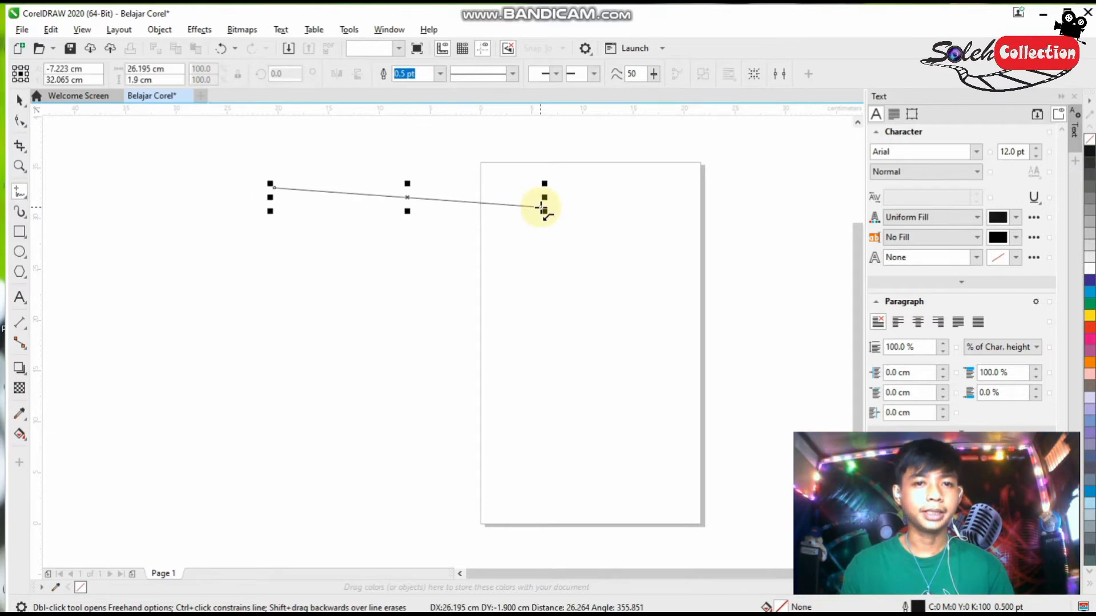
Step: Add a node near the middle of the line with the Shape tool and pull it down to bend the line
click(23, 124)
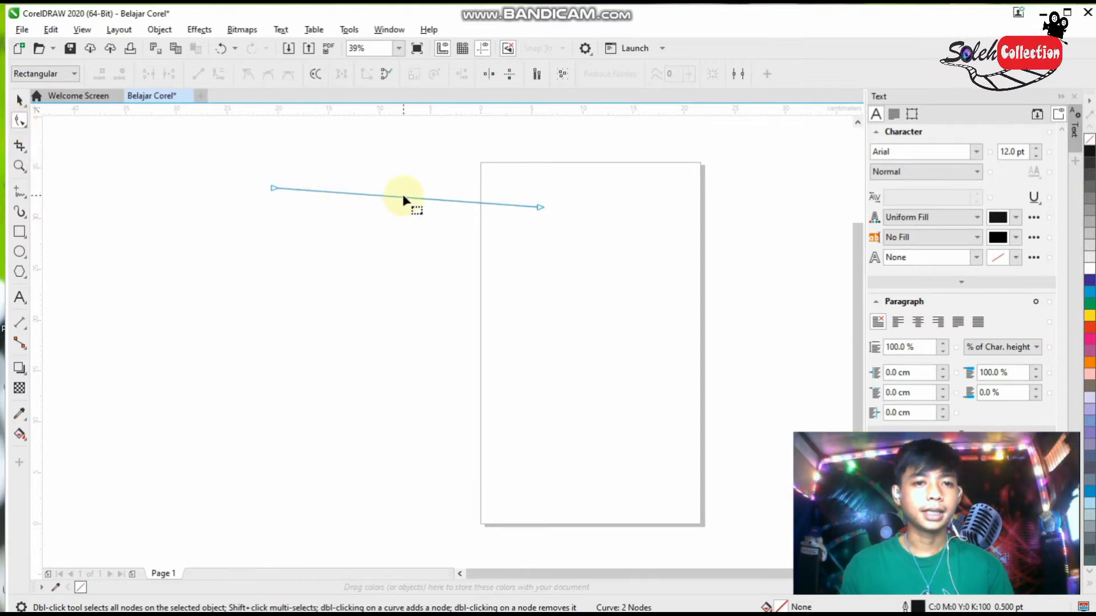
drag(403, 197, 372, 258)
double_click(405, 234)
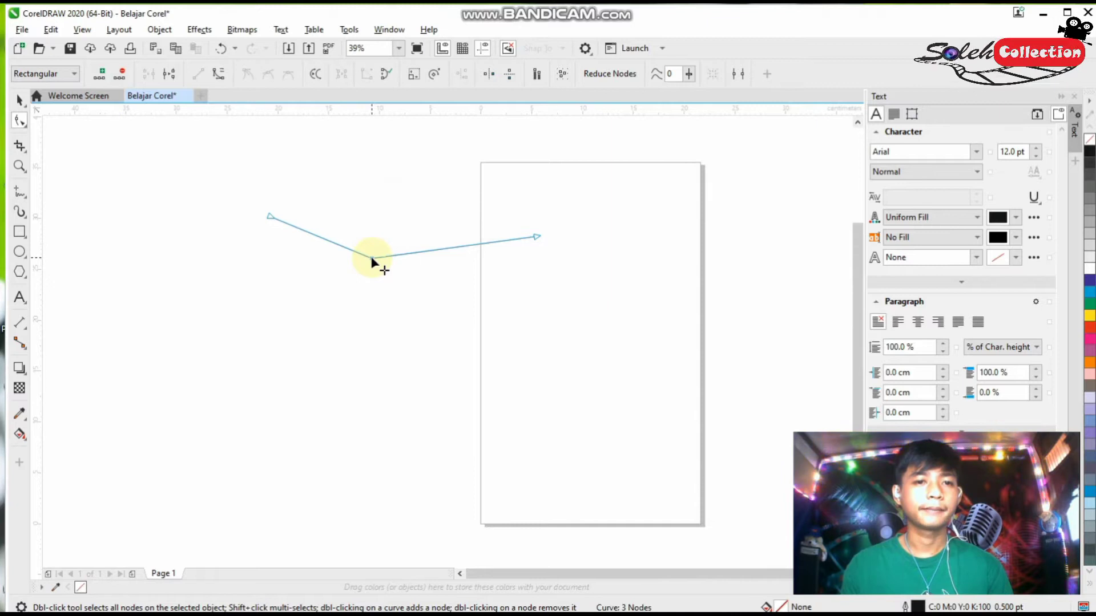
Step: Add a node on each side of the line's bend with the Shape tool, pull both nodes down, and move the end node past the page's right edge
double_click(312, 234)
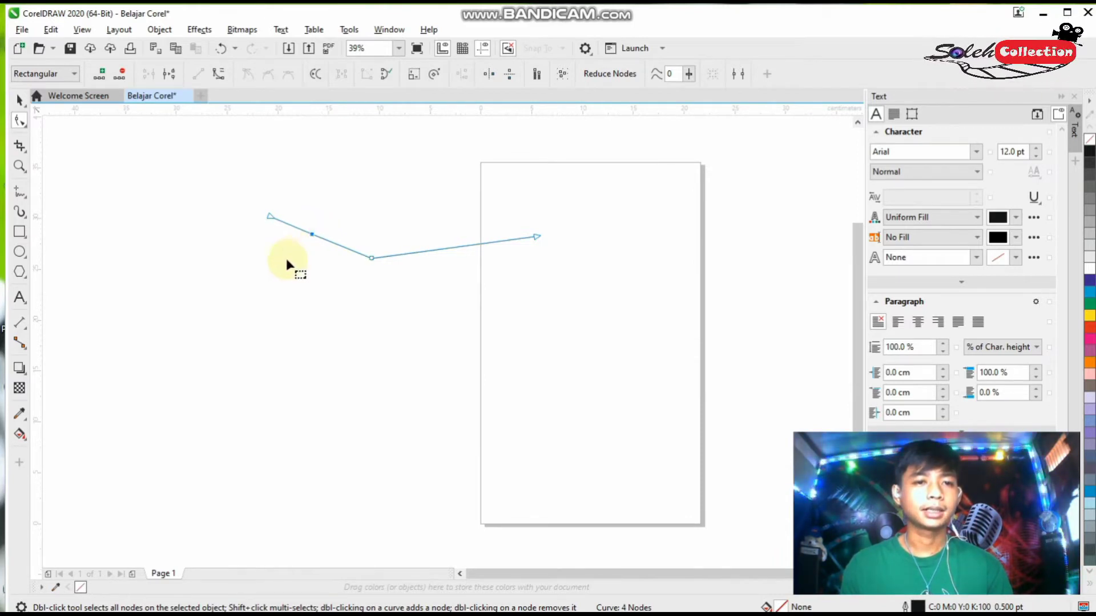
drag(311, 234, 271, 292)
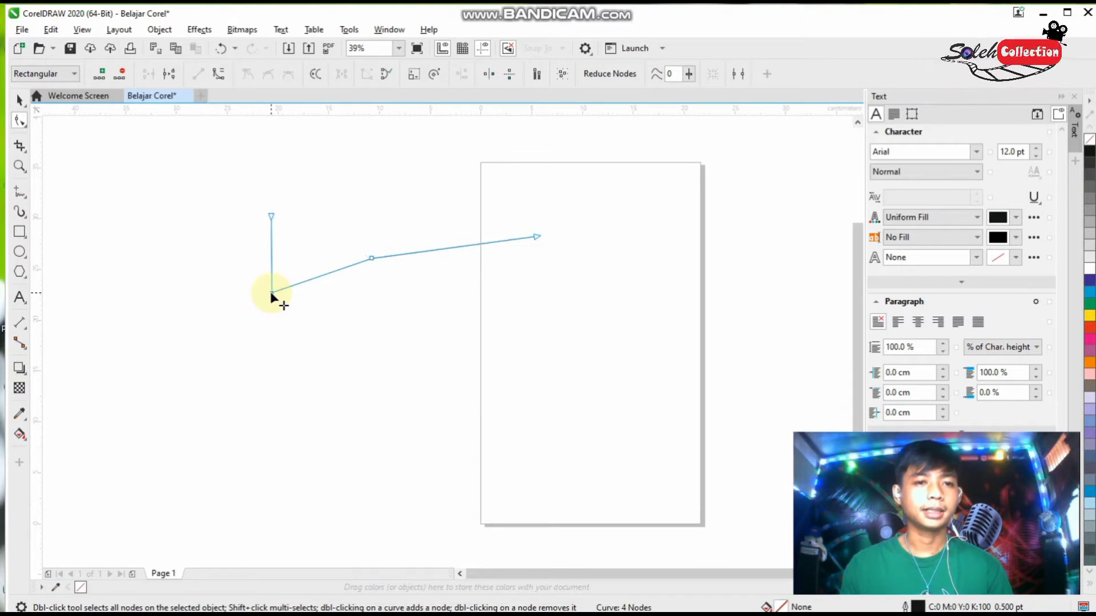
double_click(459, 247)
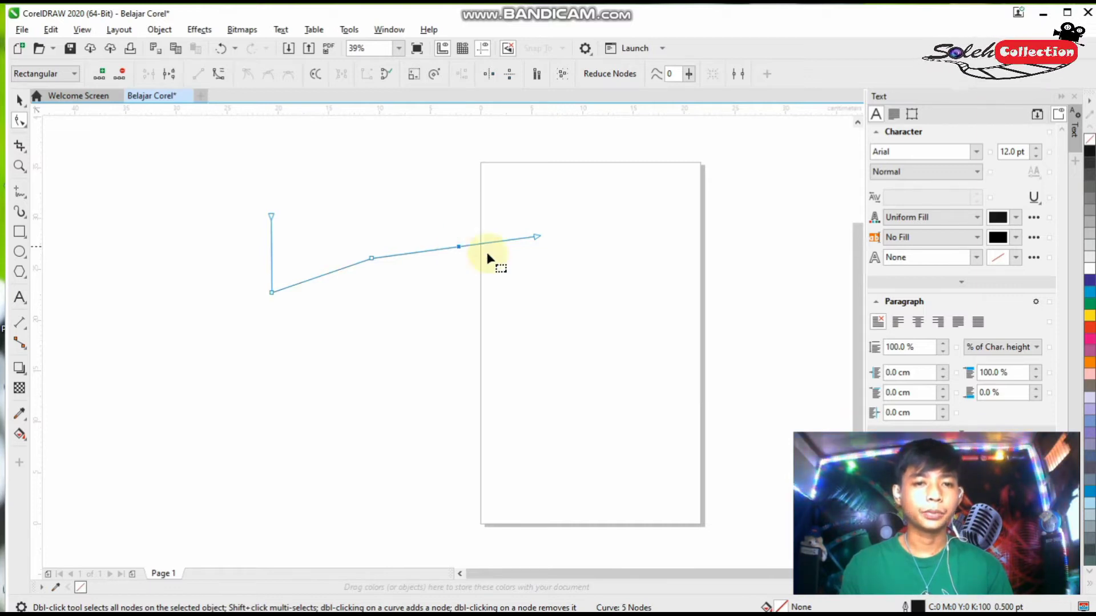
drag(448, 237, 507, 288)
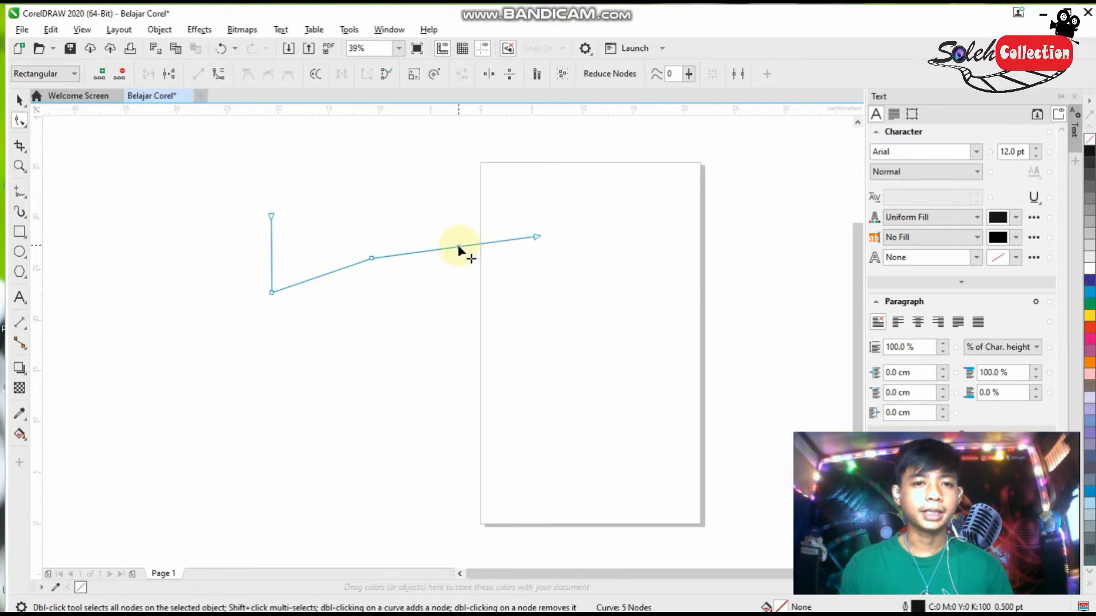
drag(459, 247, 632, 310)
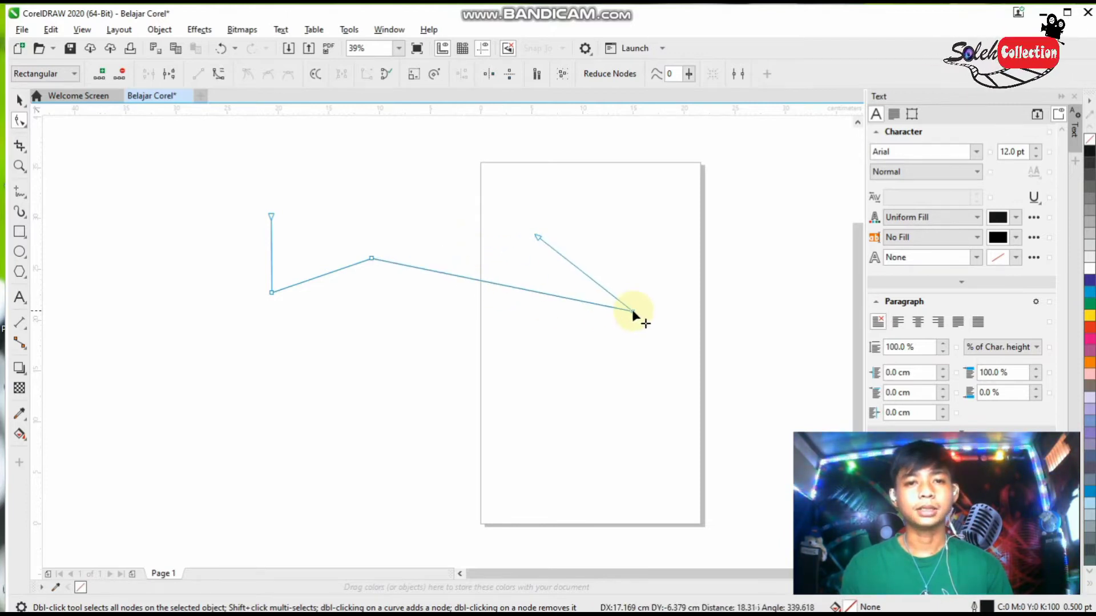
drag(537, 236, 752, 205)
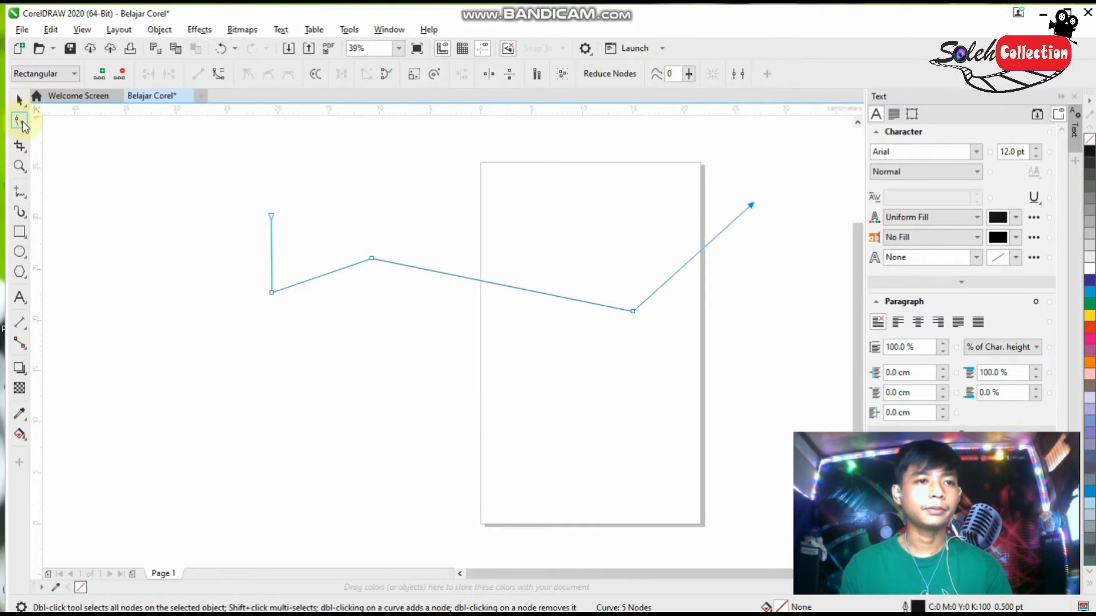
Step: Move the whole line down and to the left with the Pick tool, and compare how the Pick and Shape tools act on it
click(20, 103)
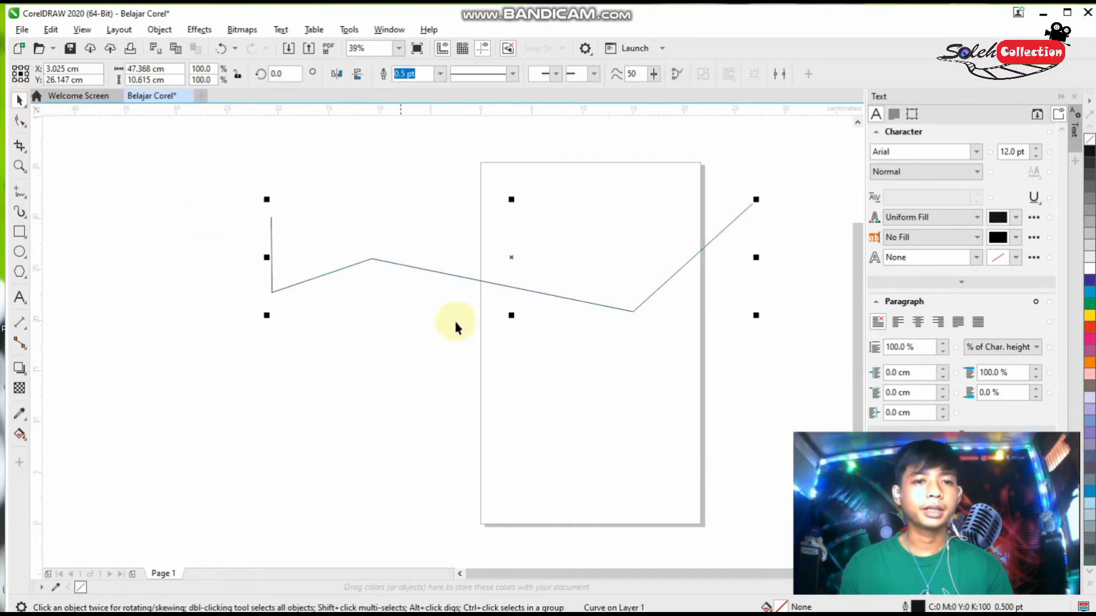
drag(482, 279, 301, 350)
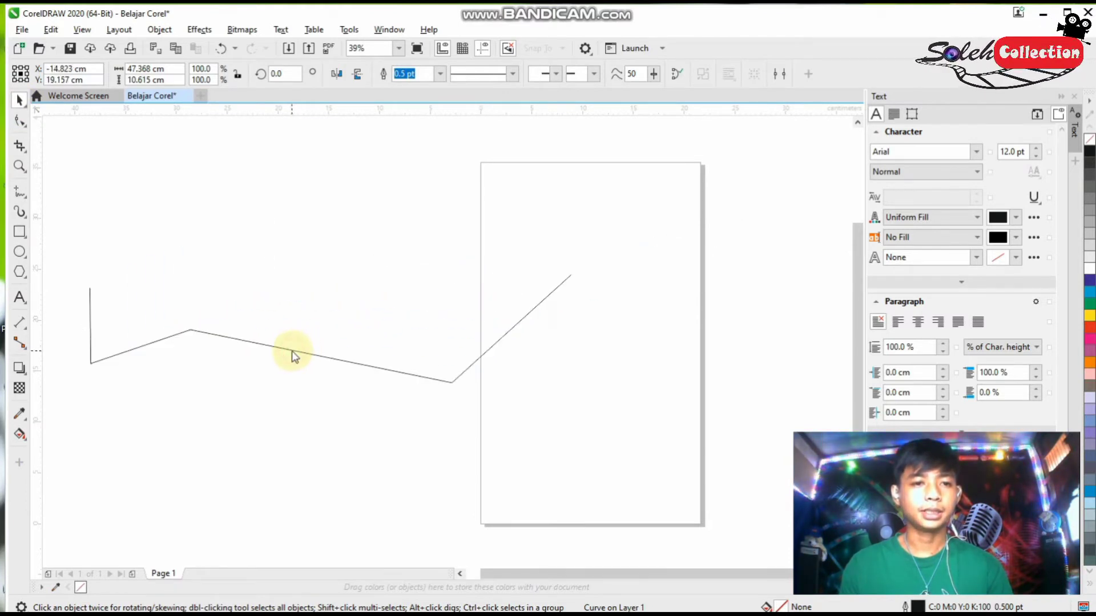
key(F10)
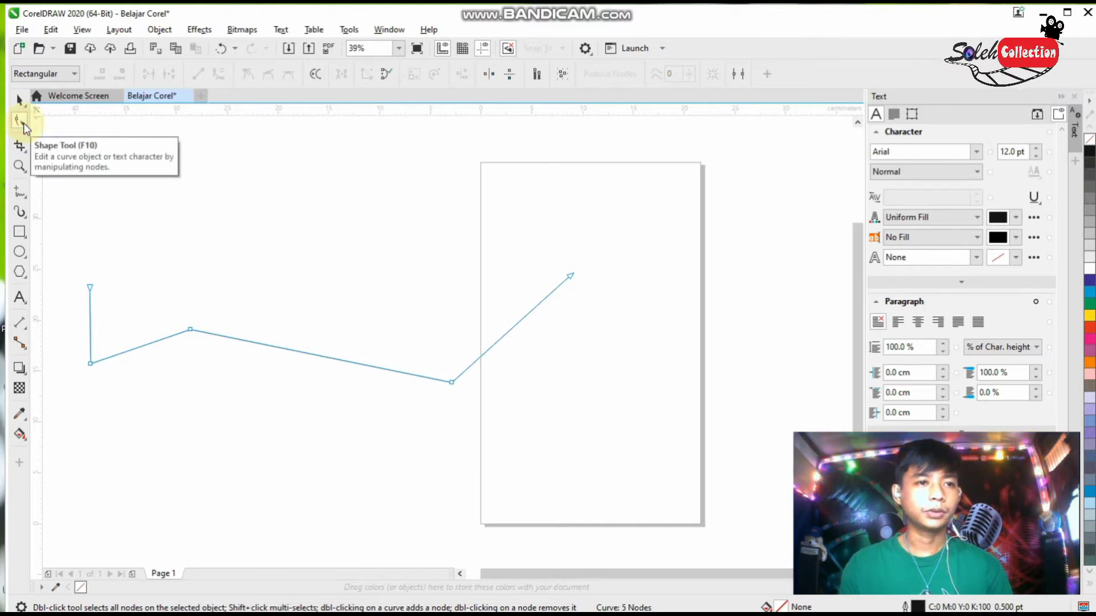
click(19, 103)
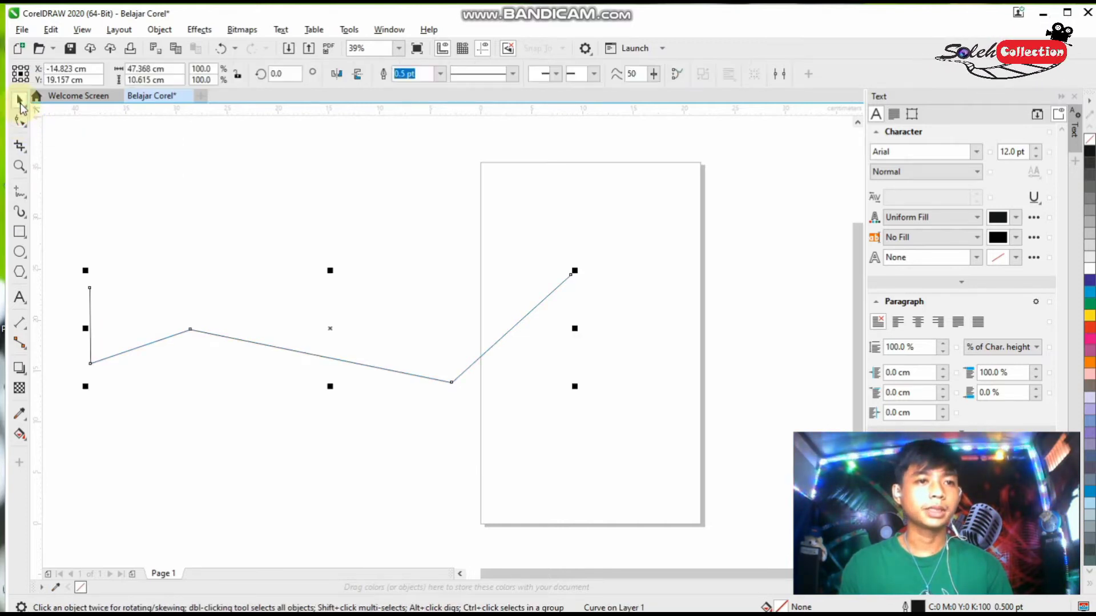
click(426, 380)
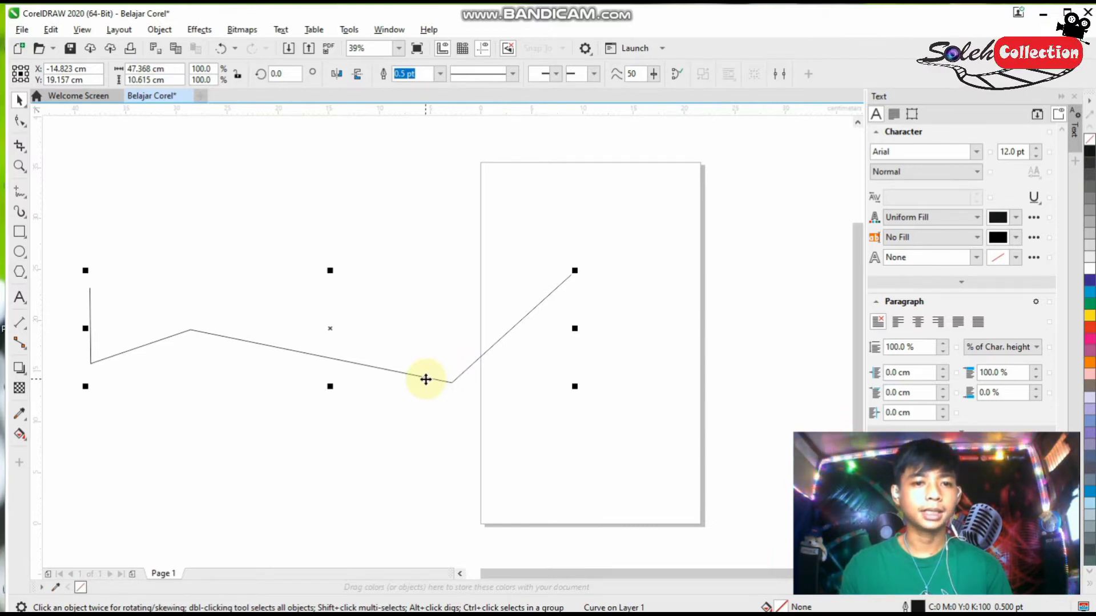
double_click(426, 380)
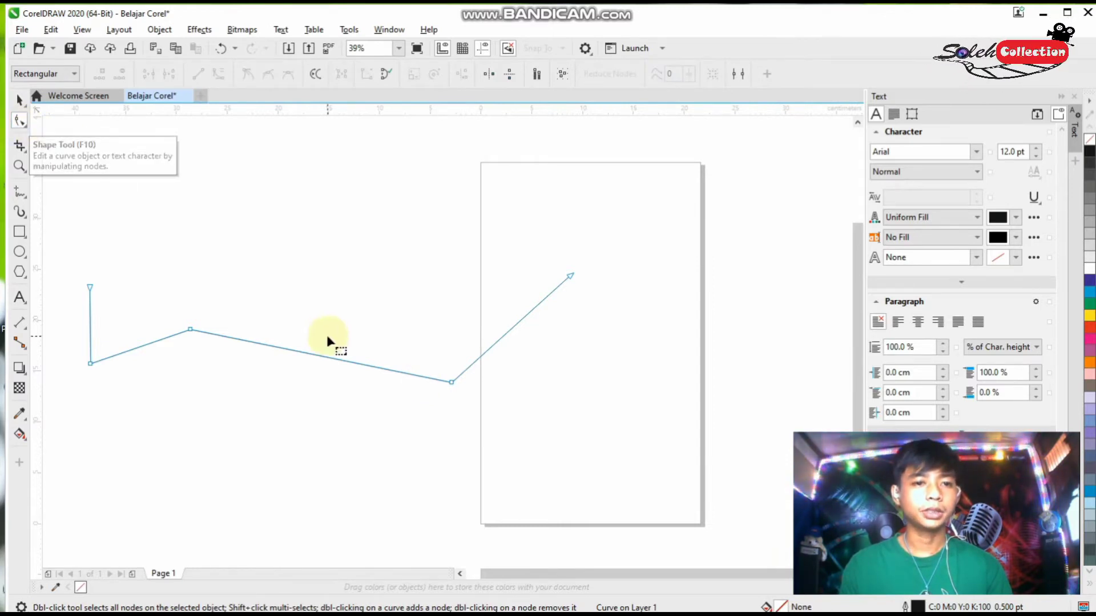
Step: Add a node on the line's long middle segment, pull it up onto the page, and lower the end node onto the page's right part
double_click(320, 354)
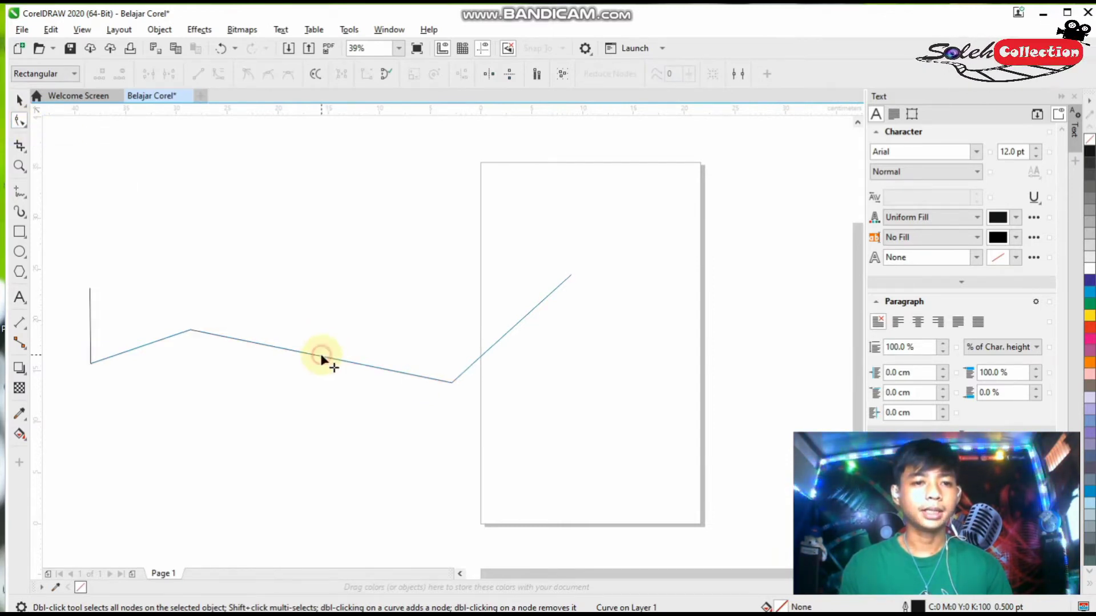
drag(321, 355, 495, 201)
drag(566, 277, 659, 339)
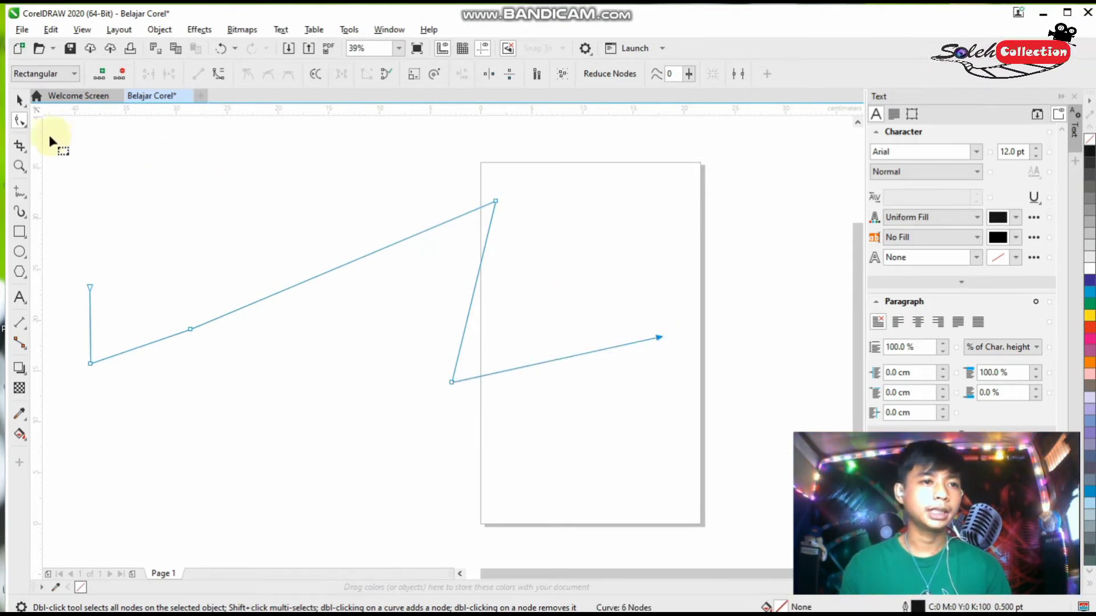
Step: Try adding a node on the line's long segment, pulling it up and removing it, and delete the whole line
click(27, 129)
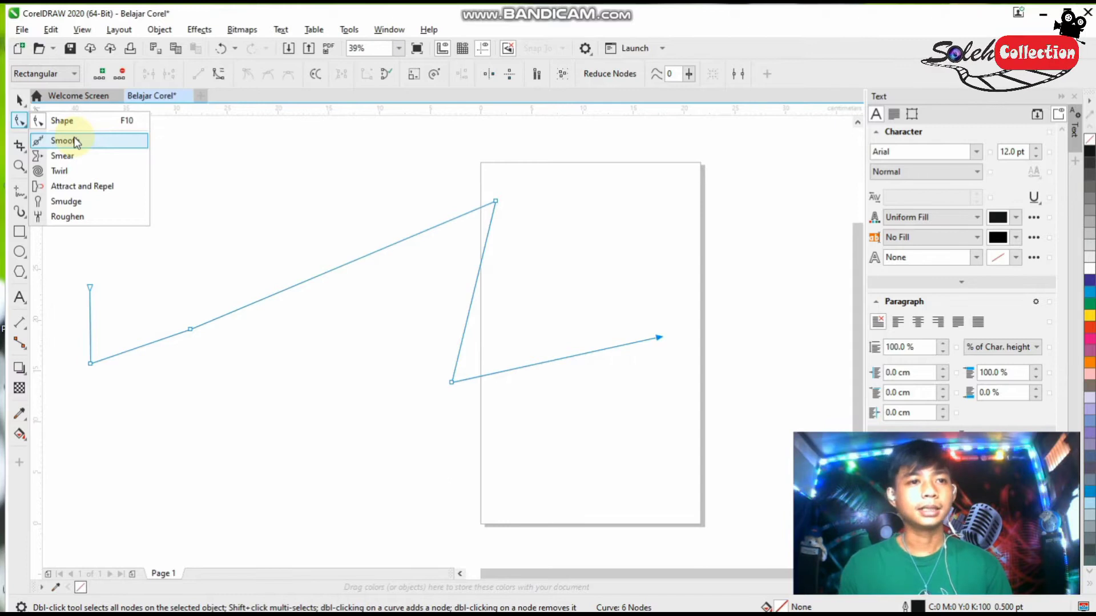
click(21, 129)
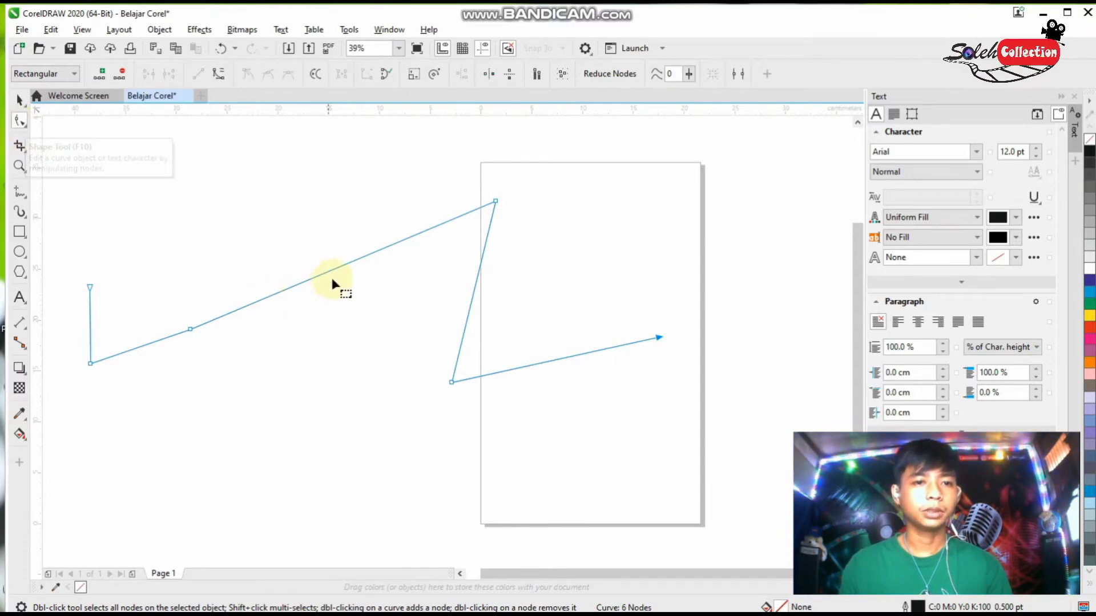
drag(342, 271, 277, 201)
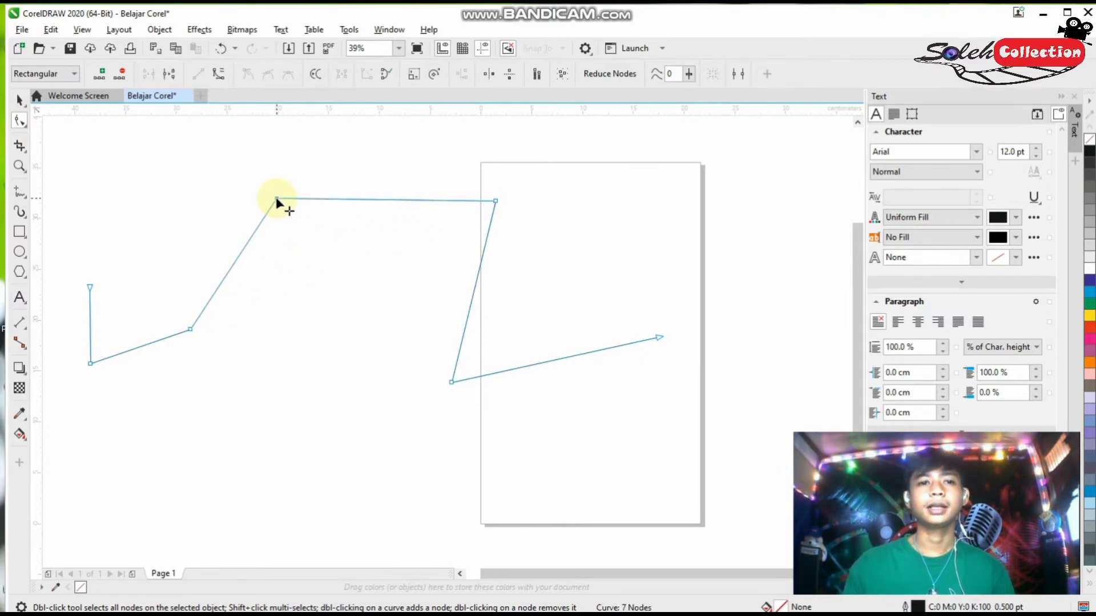
double_click(277, 200)
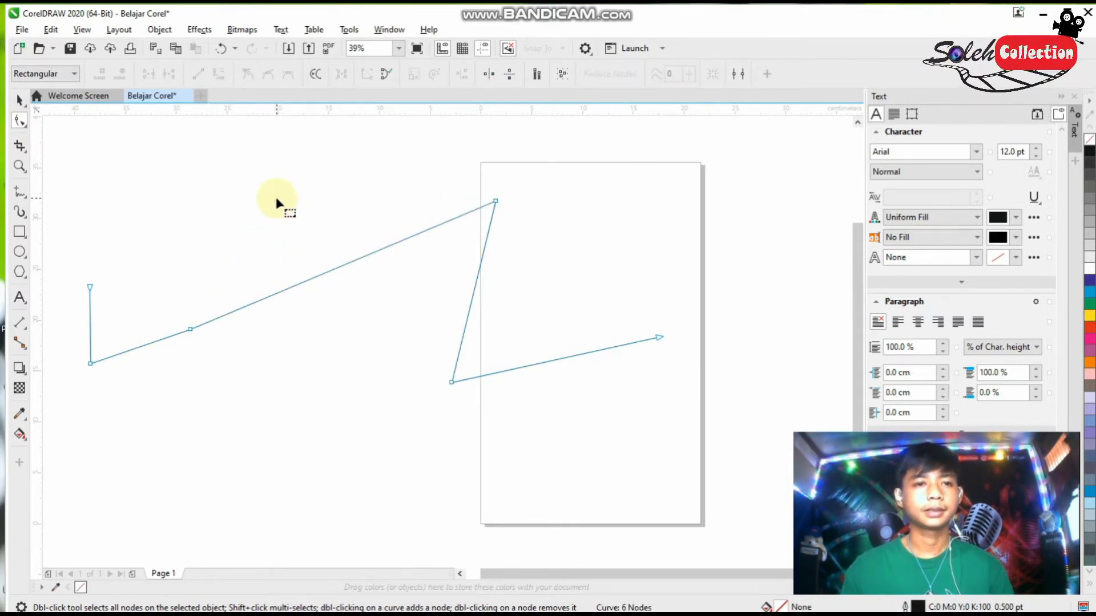
key(space)
key(Delete)
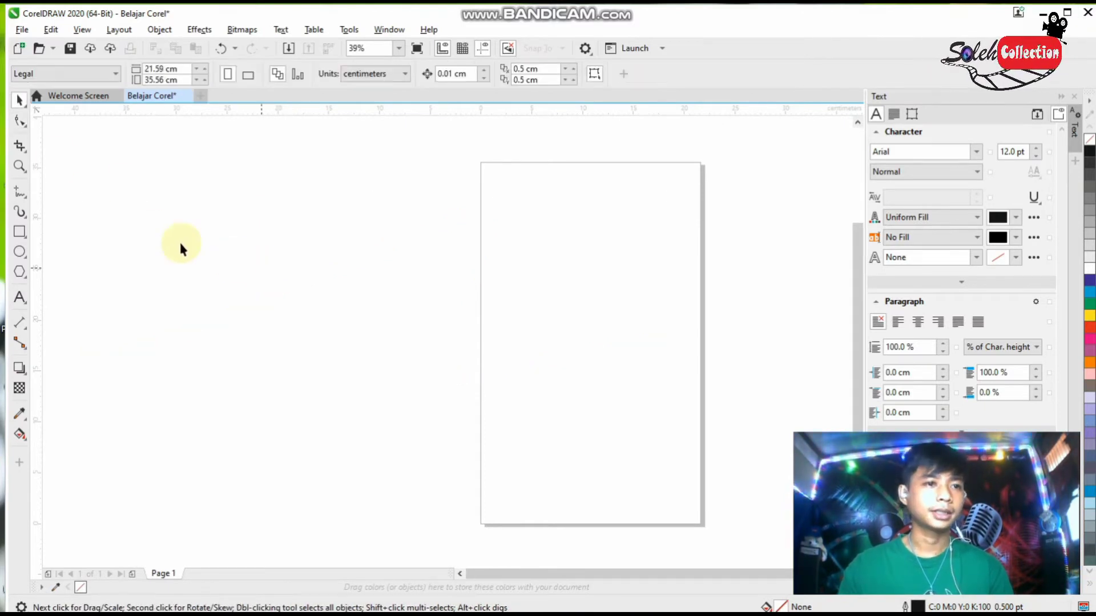
Step: Draw a rectangle about 20.7 × 20.2 cm across the page's left edge and fill it with blue (C:100 M:100 Y:0 K:0)
click(20, 147)
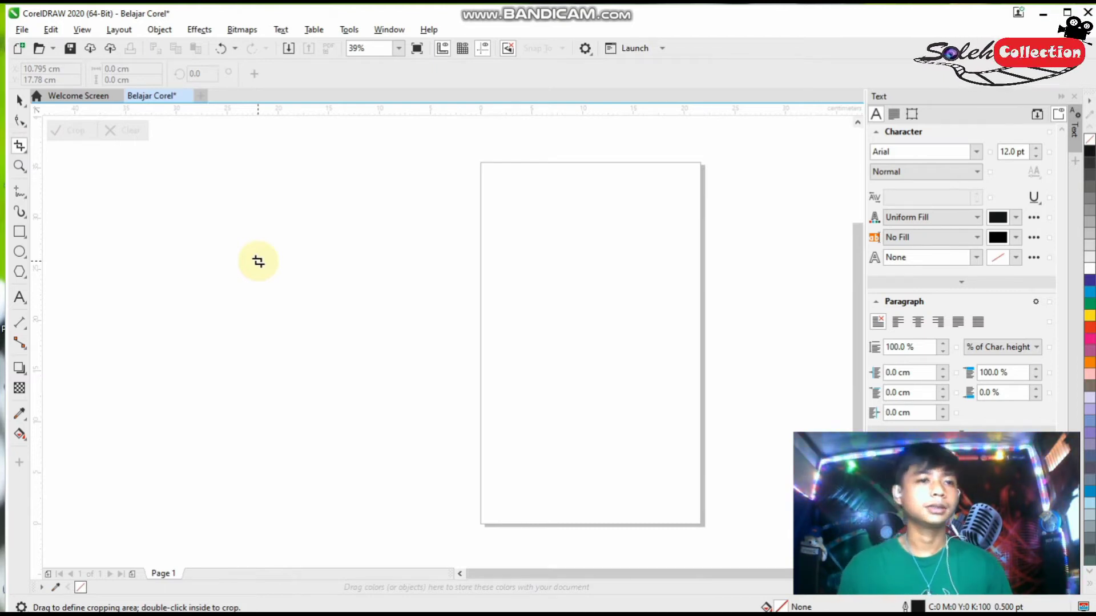
click(21, 233)
drag(321, 203, 532, 409)
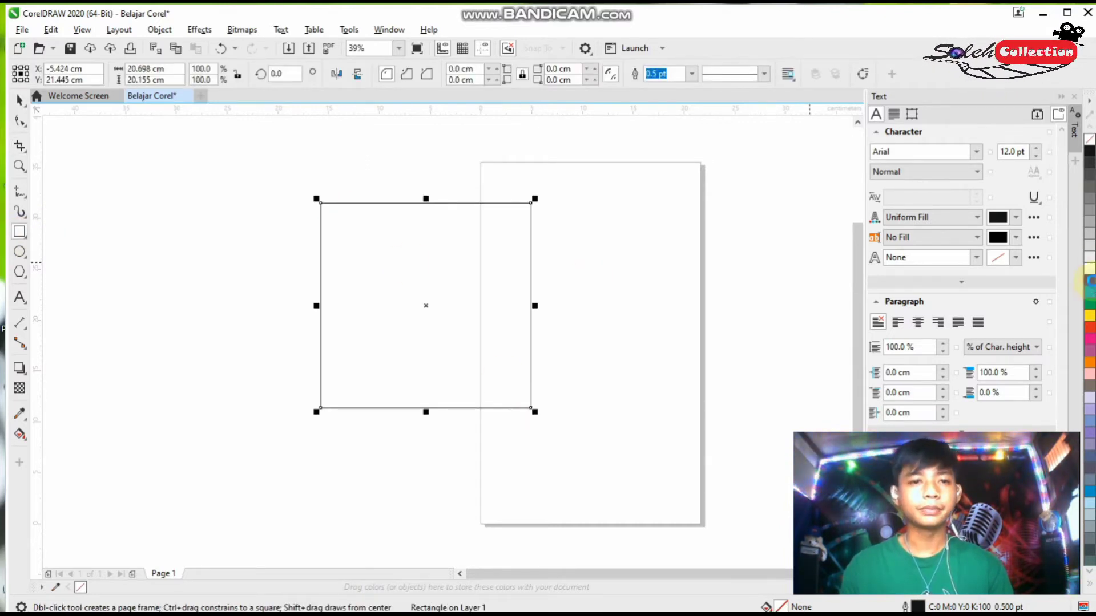
click(1090, 280)
key(space)
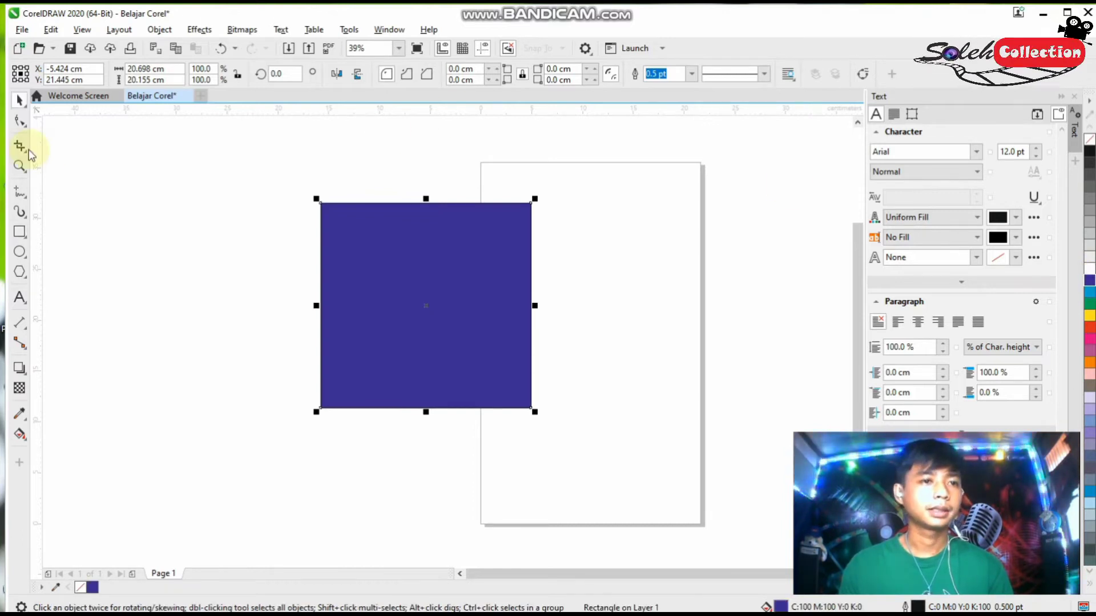
Step: Crop the blue rectangle to an inner area of about 9.5 × 10.9 cm and return to the Pick tool
click(19, 150)
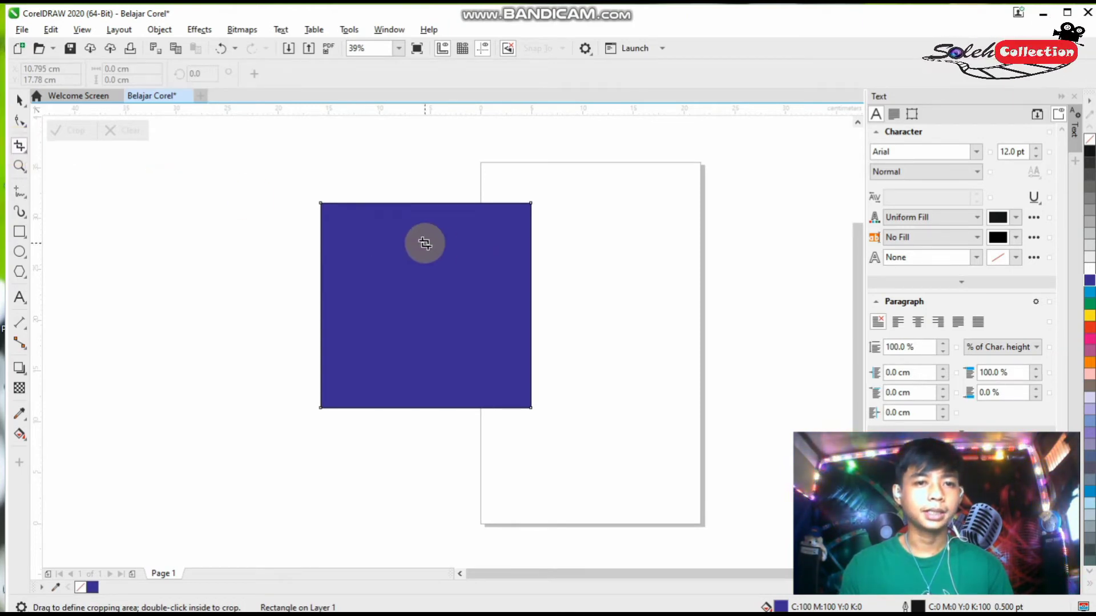
drag(369, 232, 464, 342)
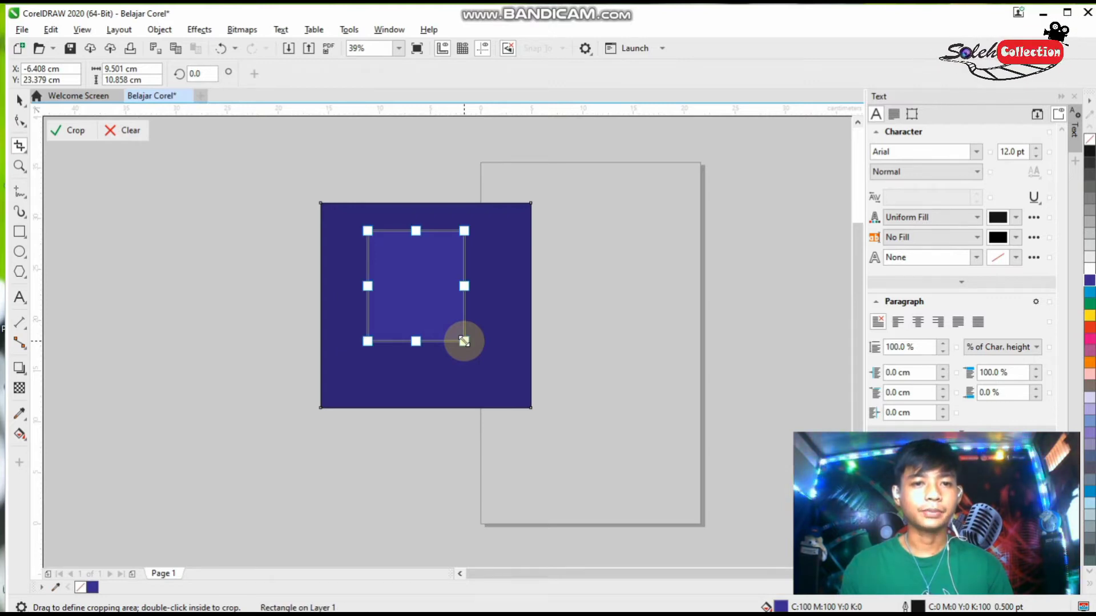
double_click(419, 273)
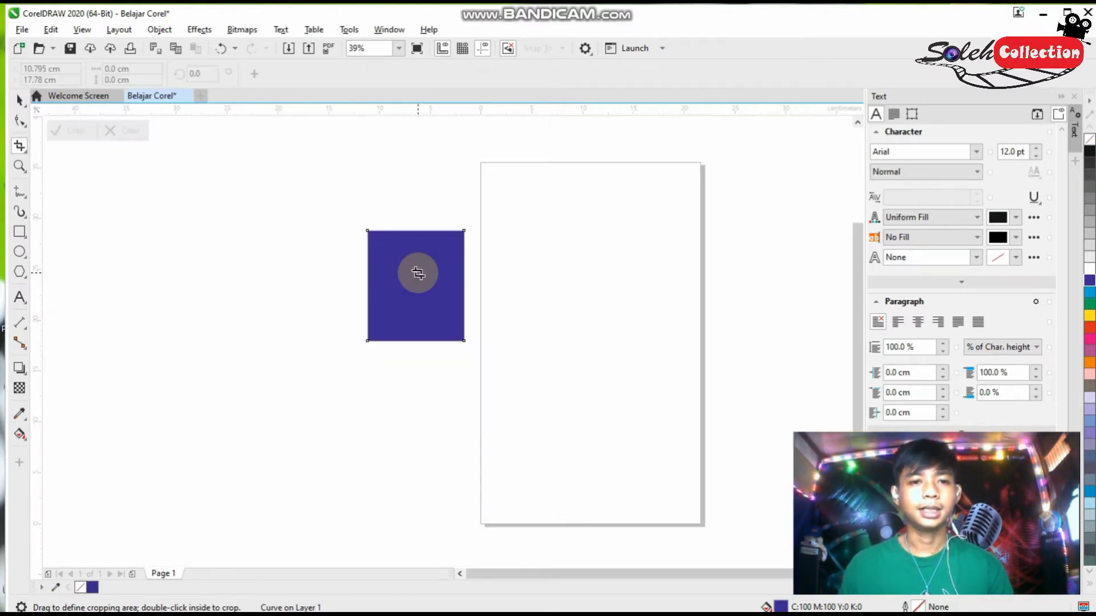
key(space)
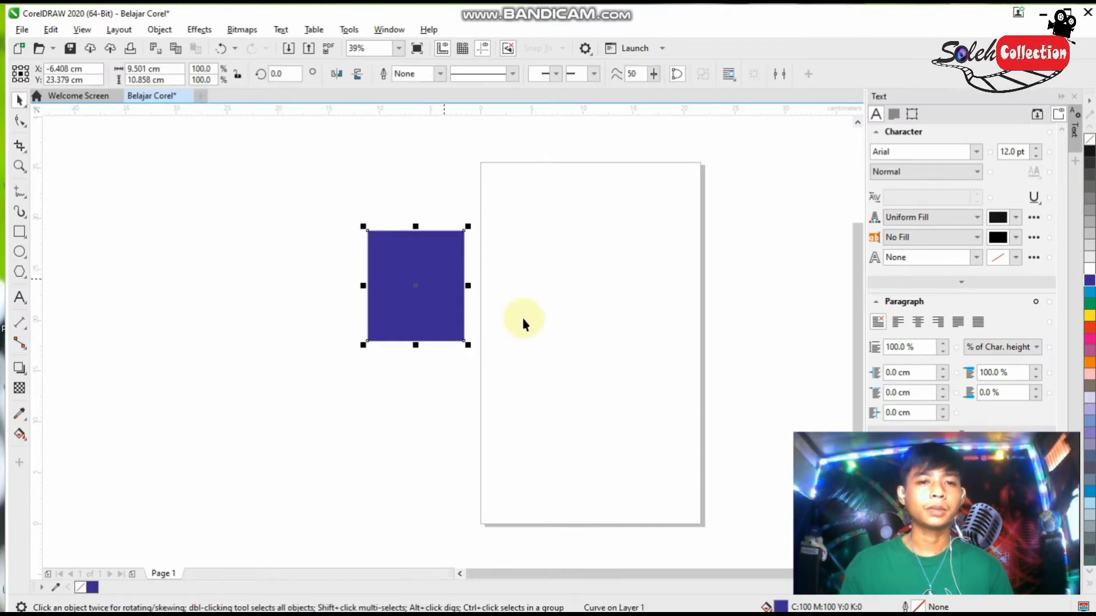
Step: Select the cropped blue rectangle and delete it
click(467, 340)
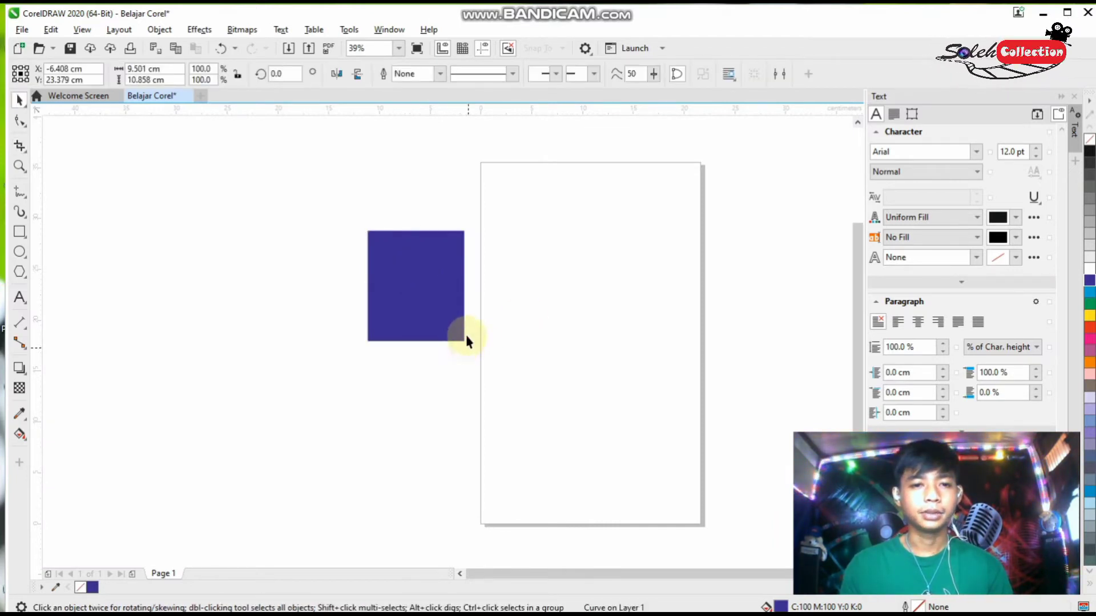
click(446, 307)
key(Delete)
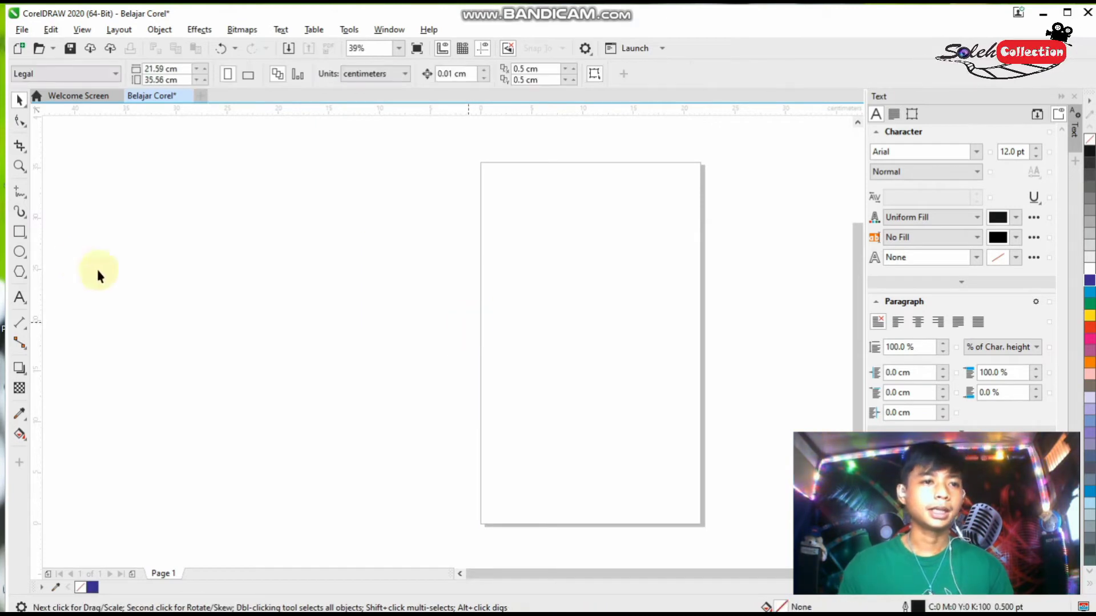
Step: Draw an ellipse about 19.8 × 18.7 cm over the middle of the page and fill it with blue (C:100 M:100 Y:0 K:0)
click(20, 252)
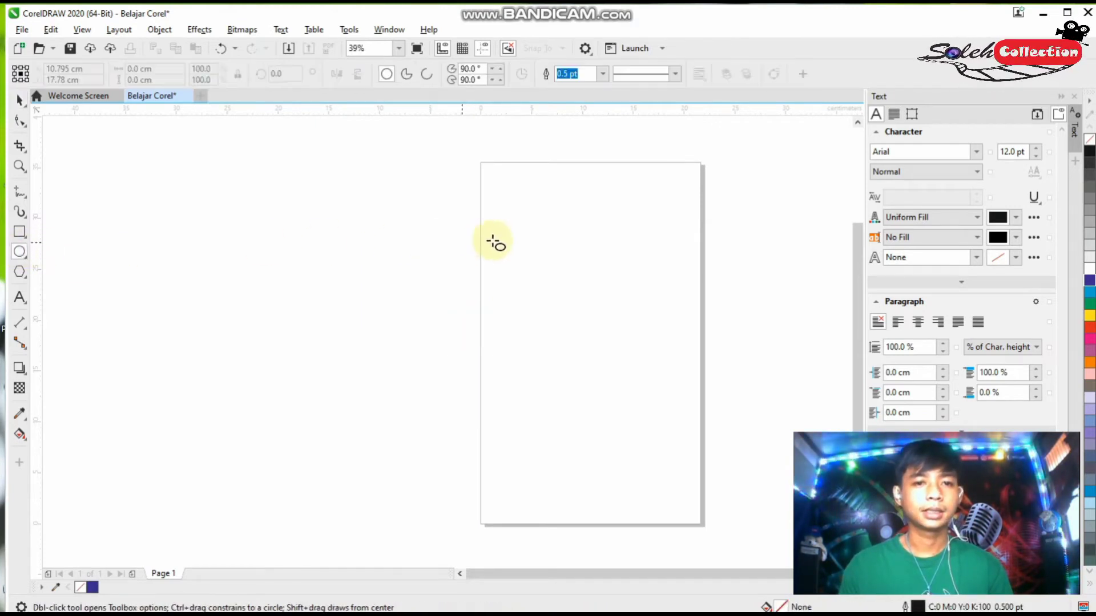
drag(457, 232, 660, 423)
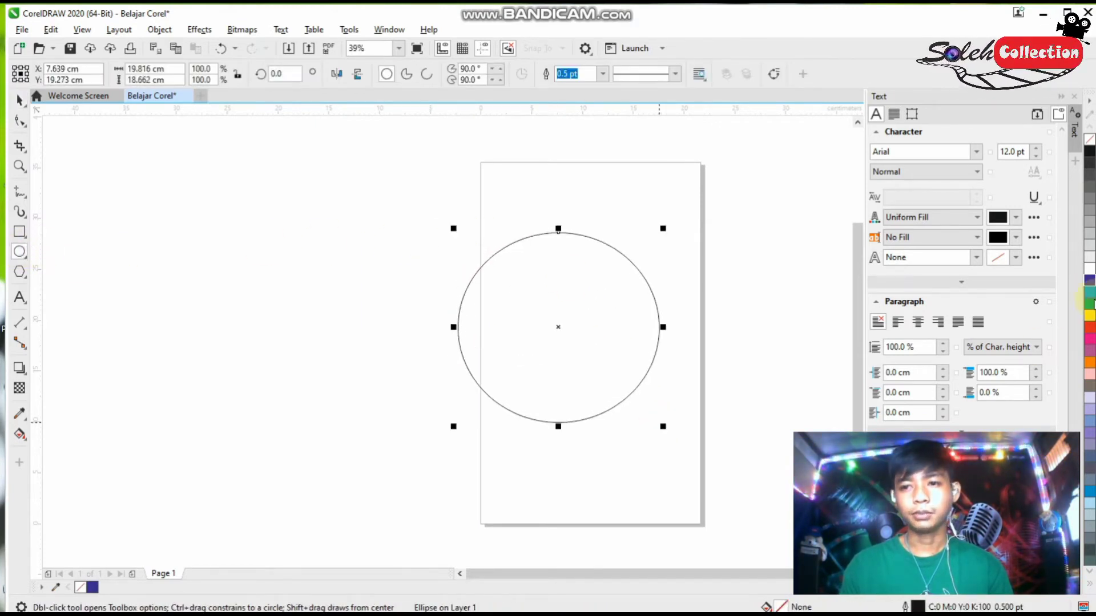
click(1090, 282)
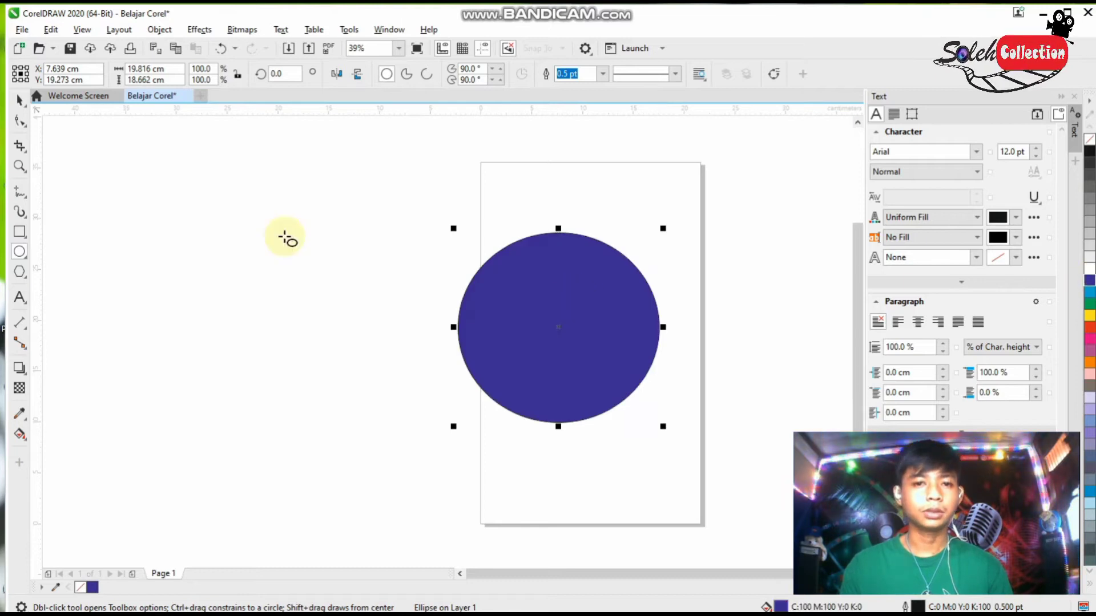
Step: Crop the blue ellipse to an inner rectangular area of about 9.1 × 11.1 cm and return to the Pick tool
click(20, 147)
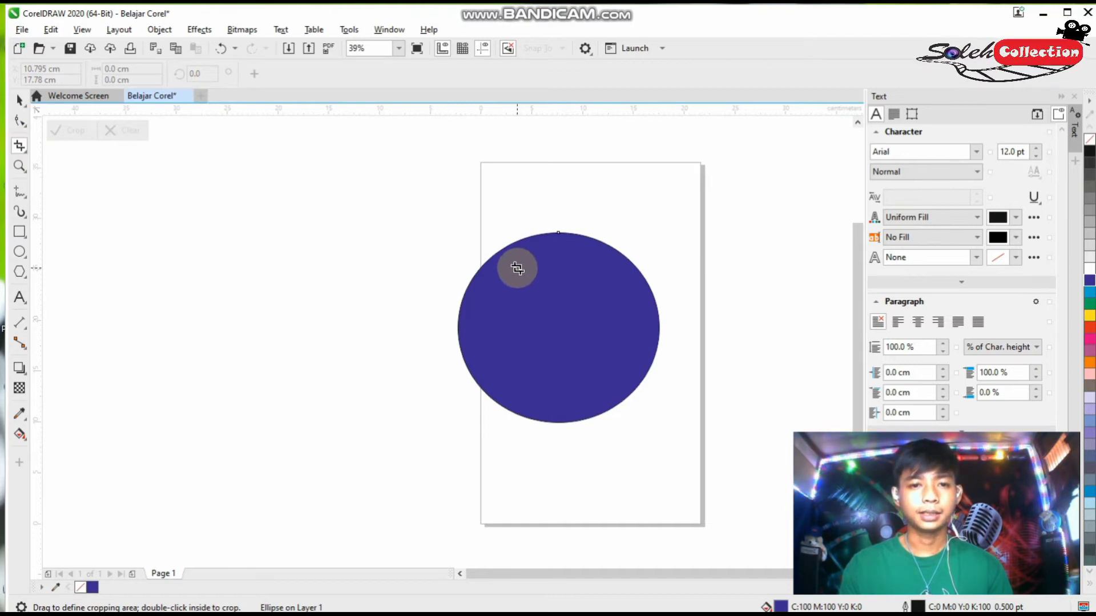
drag(517, 269, 610, 381)
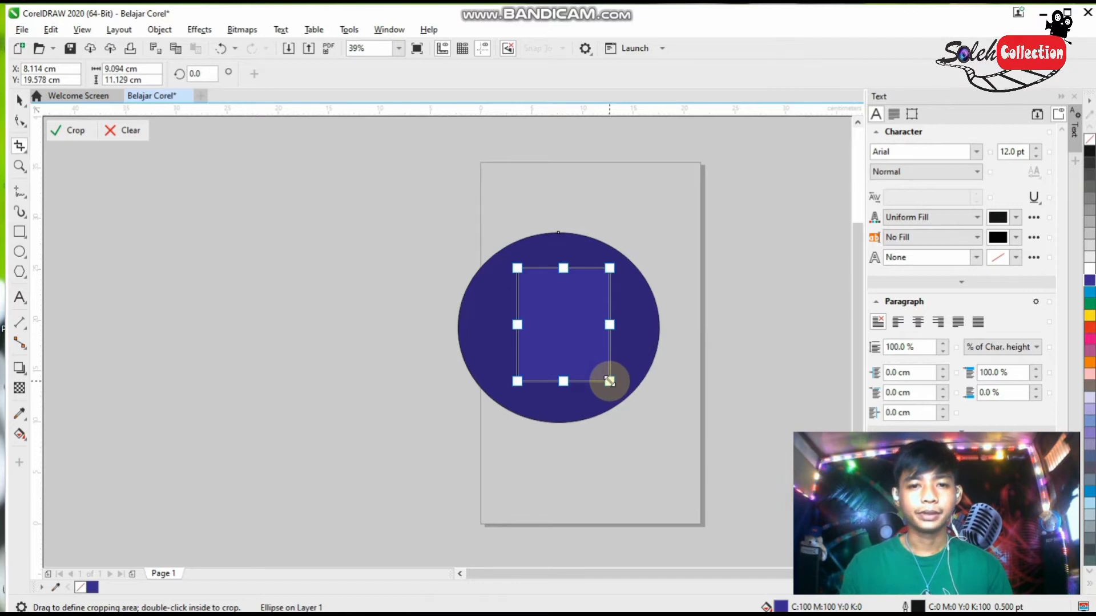
double_click(561, 318)
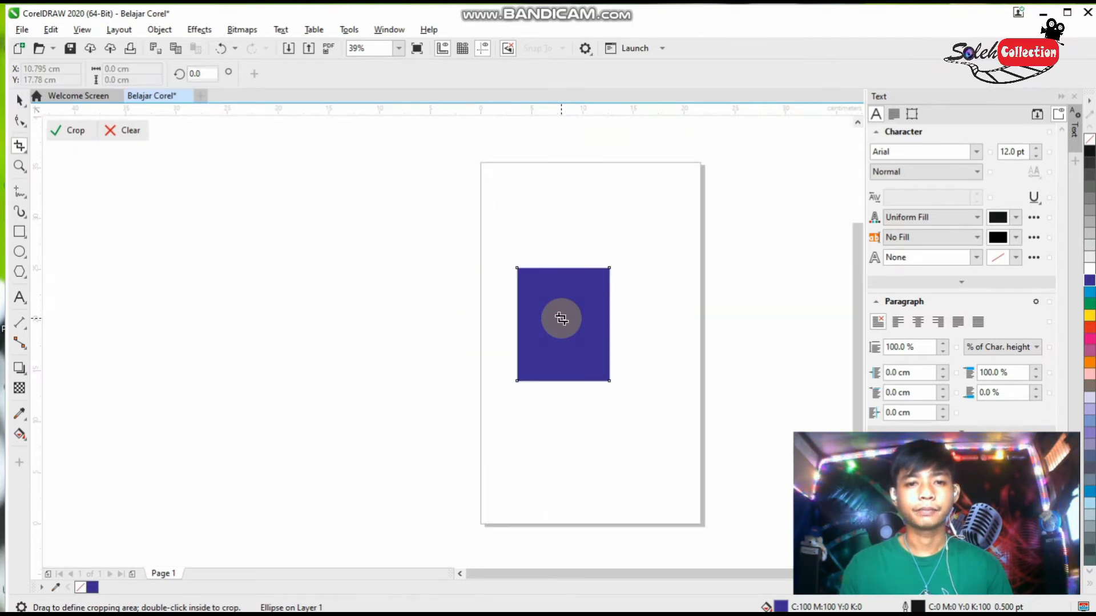
key(space)
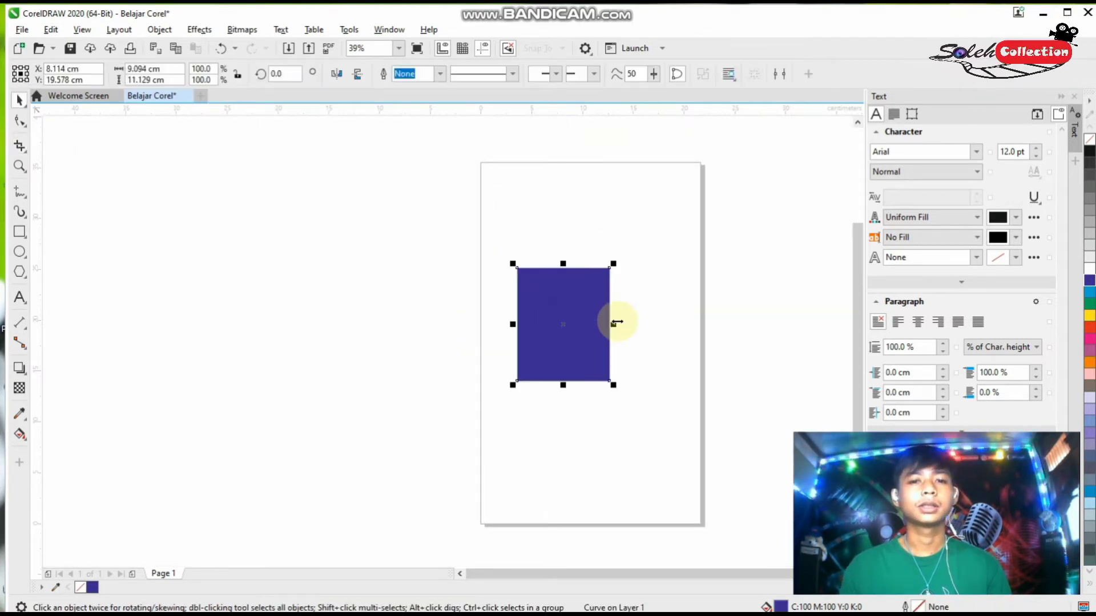
Step: Move the cropped blue shape off the page onto the empty workspace and delete it
drag(582, 313, 397, 248)
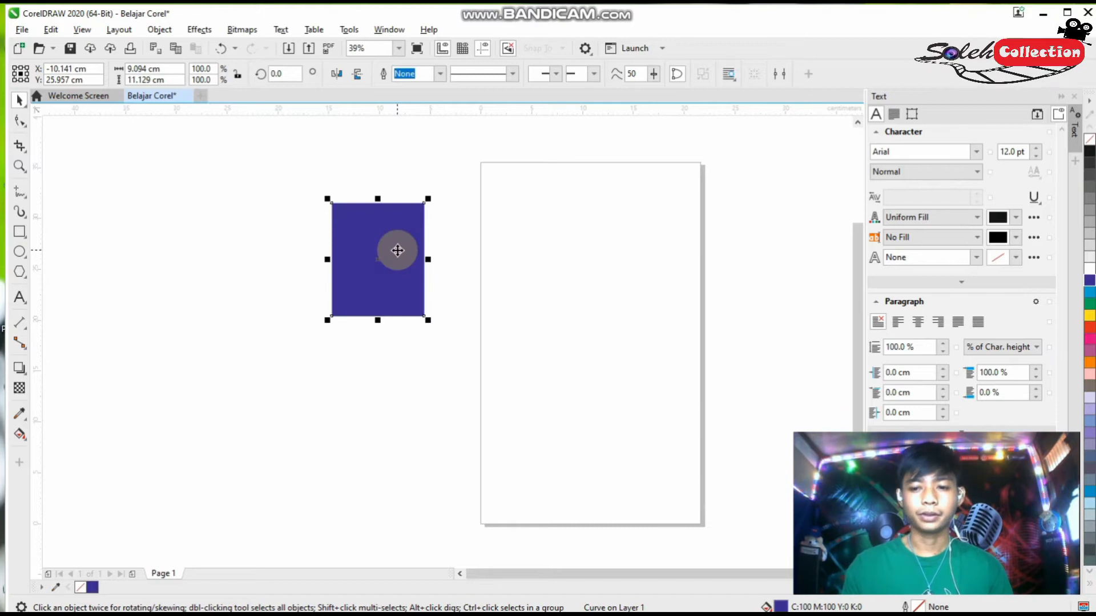
key(Delete)
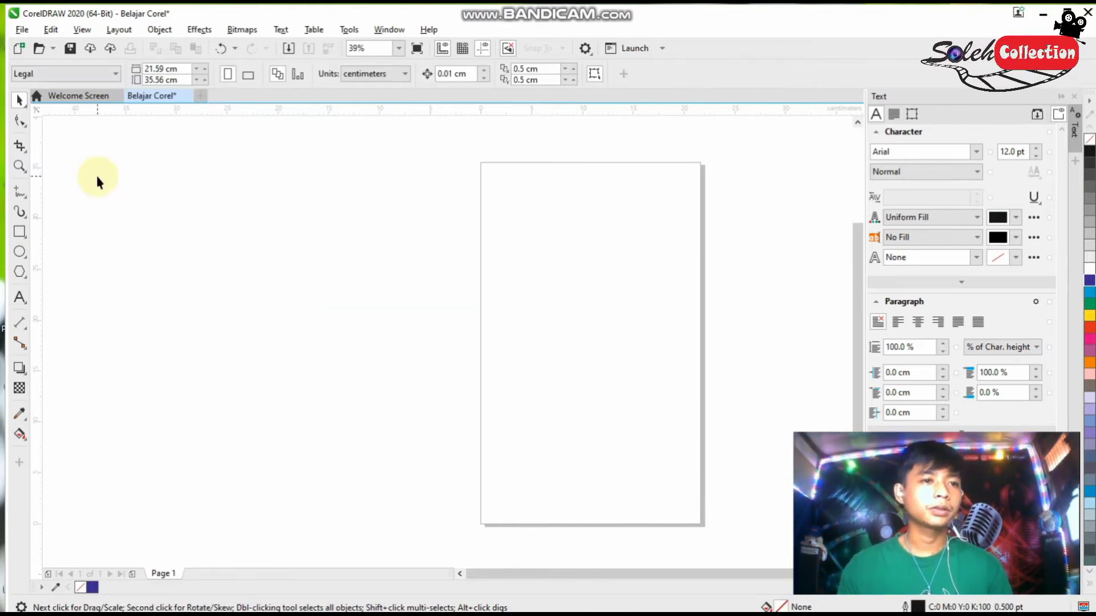
Step: Try the Knife tool with a few slicing lines on the empty workspace beside the page
click(26, 152)
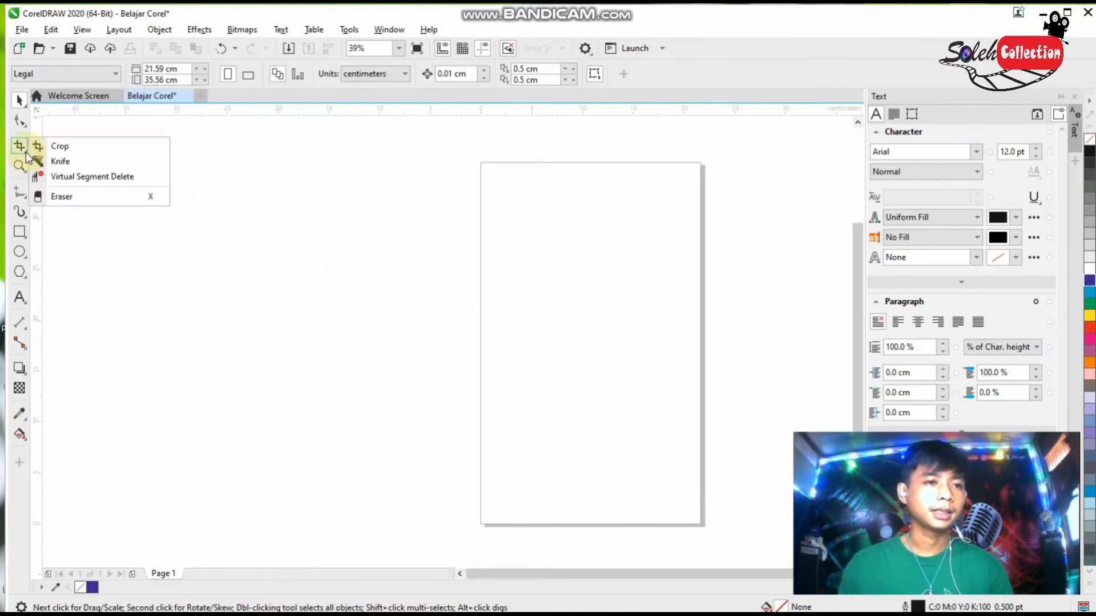
click(73, 162)
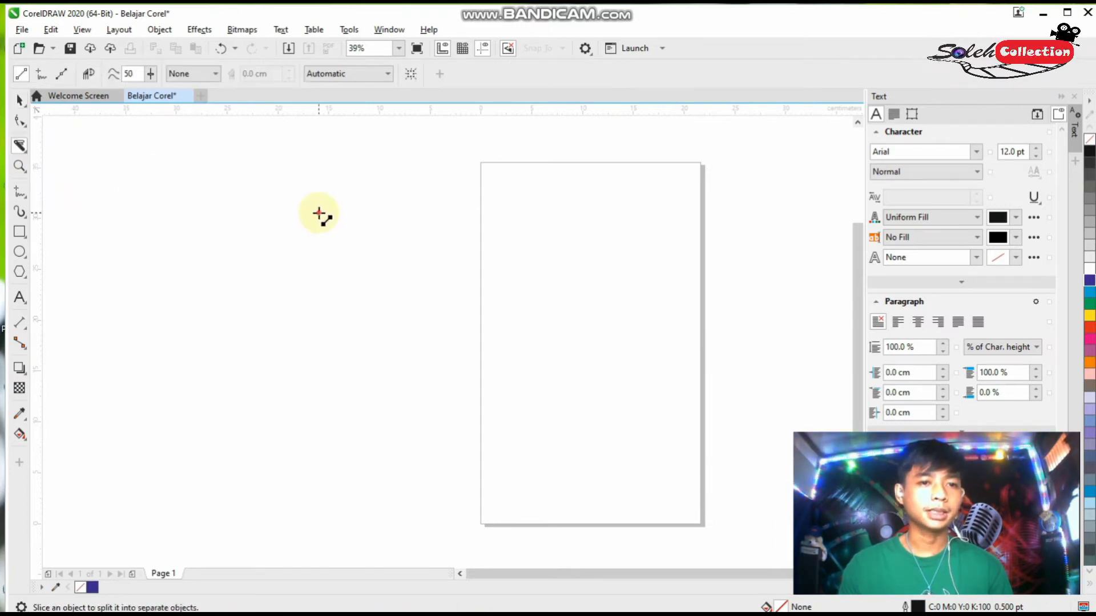
click(327, 303)
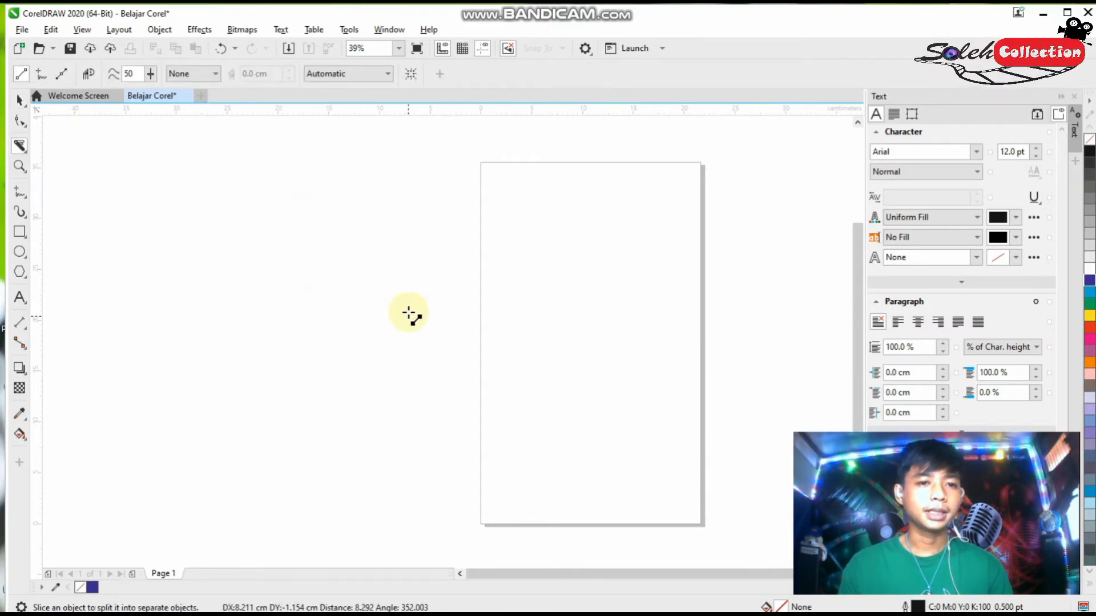
mouse_move(406, 299)
mouse_down()
mouse_move(419, 244)
mouse_move(461, 208)
mouse_move(367, 202)
mouse_up()
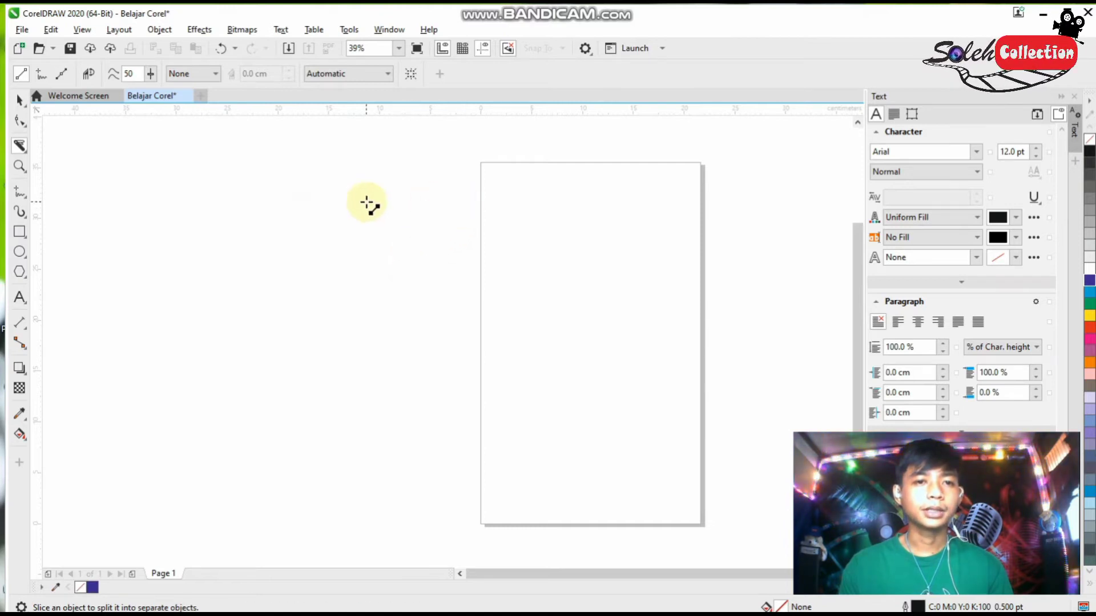
click(26, 153)
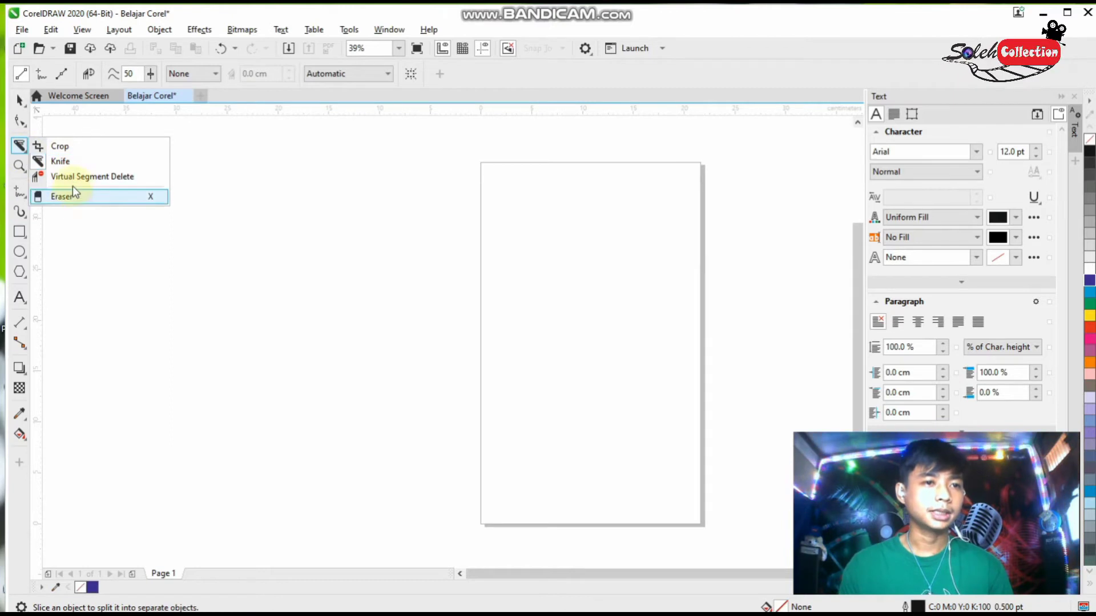
click(25, 149)
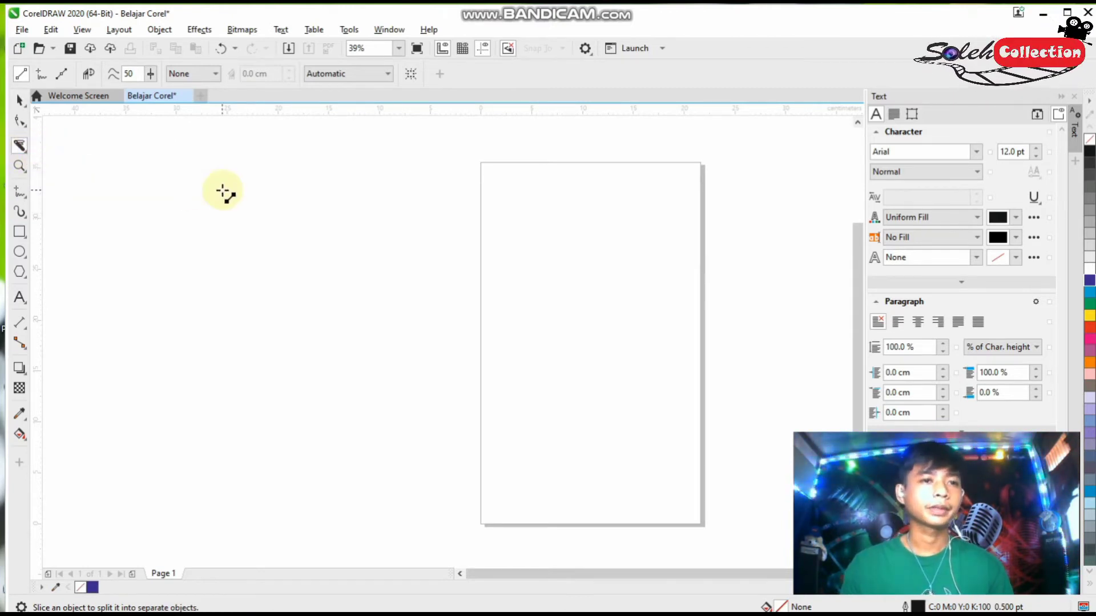
Step: Use the Zoom tool near the page's edge to zoom in to 312% and out to 19%, and return to the Pick tool
click(25, 175)
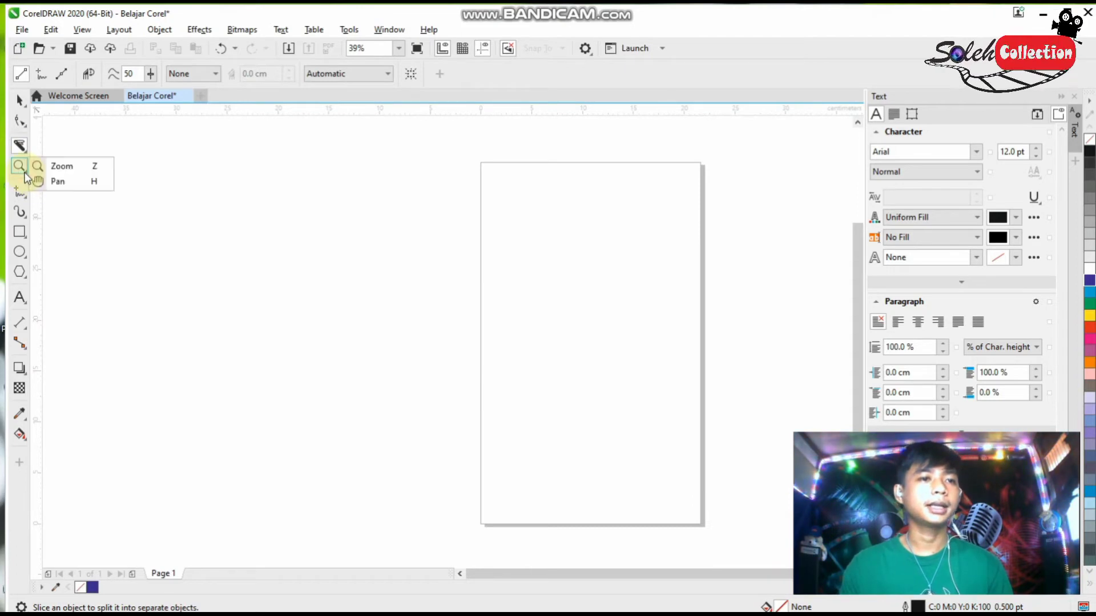
click(20, 171)
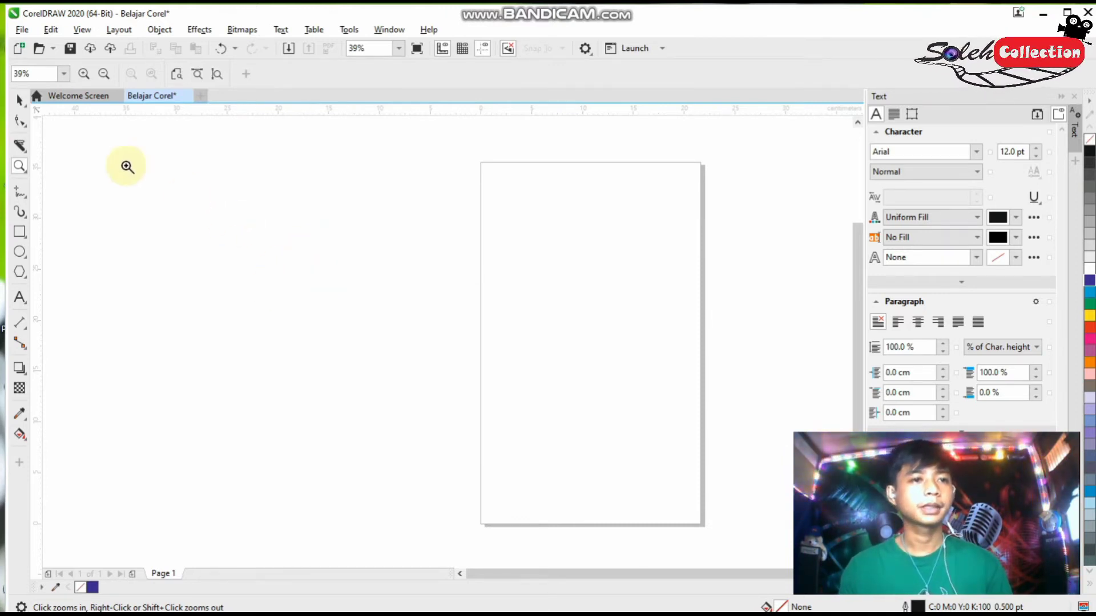
click(20, 101)
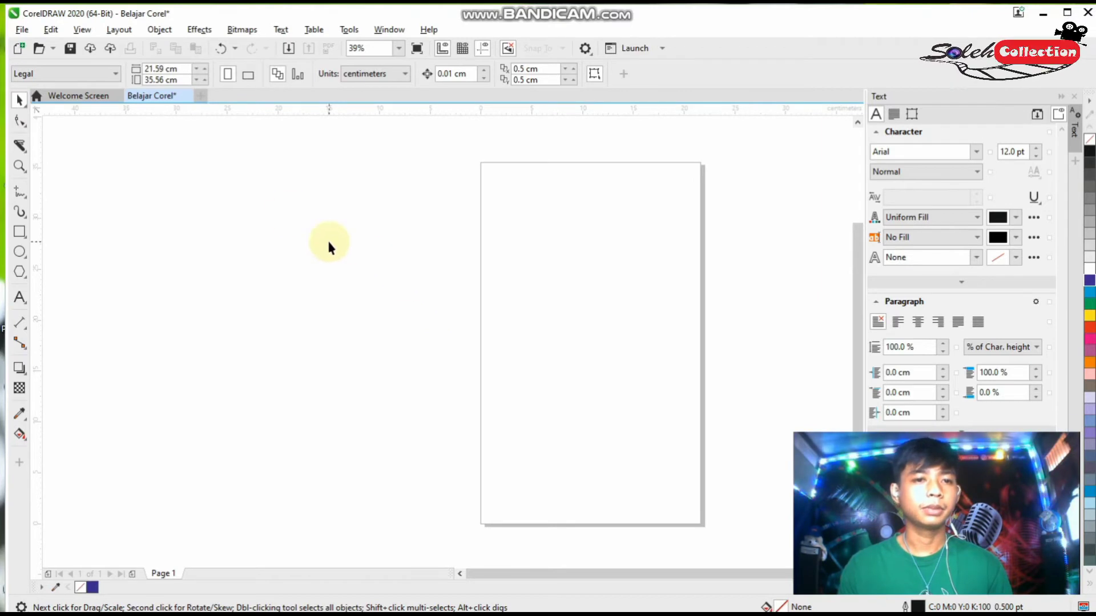
click(21, 170)
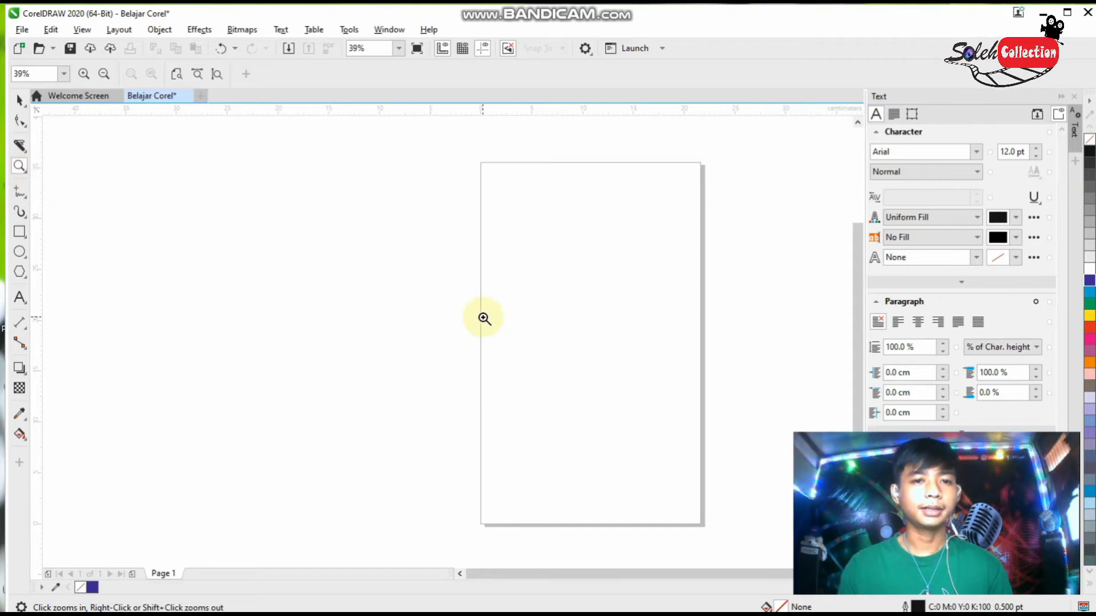
click(451, 276)
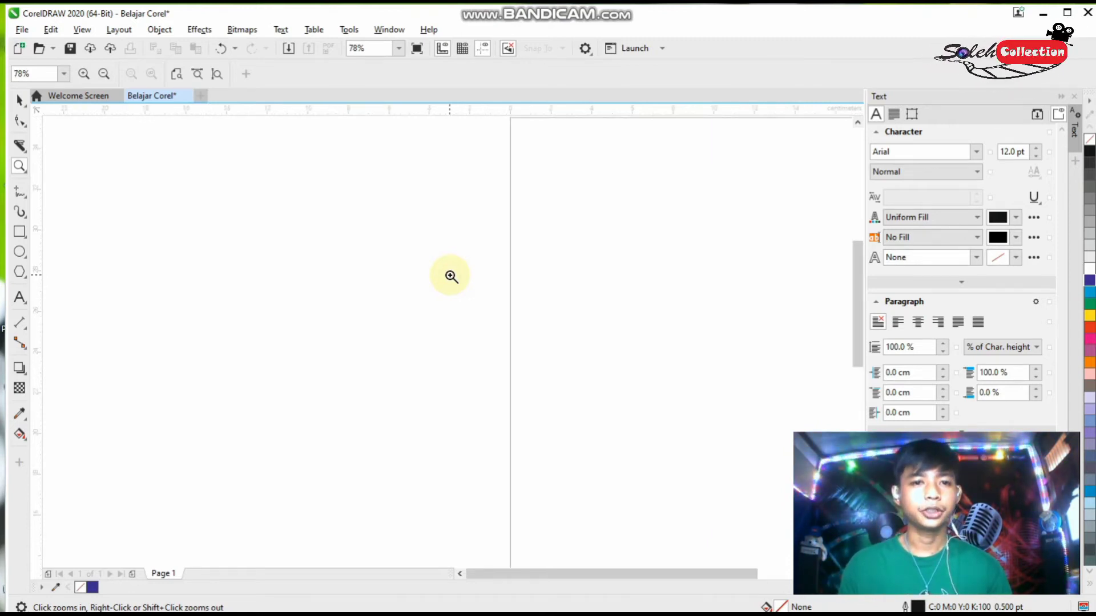
click(451, 276)
click(451, 277)
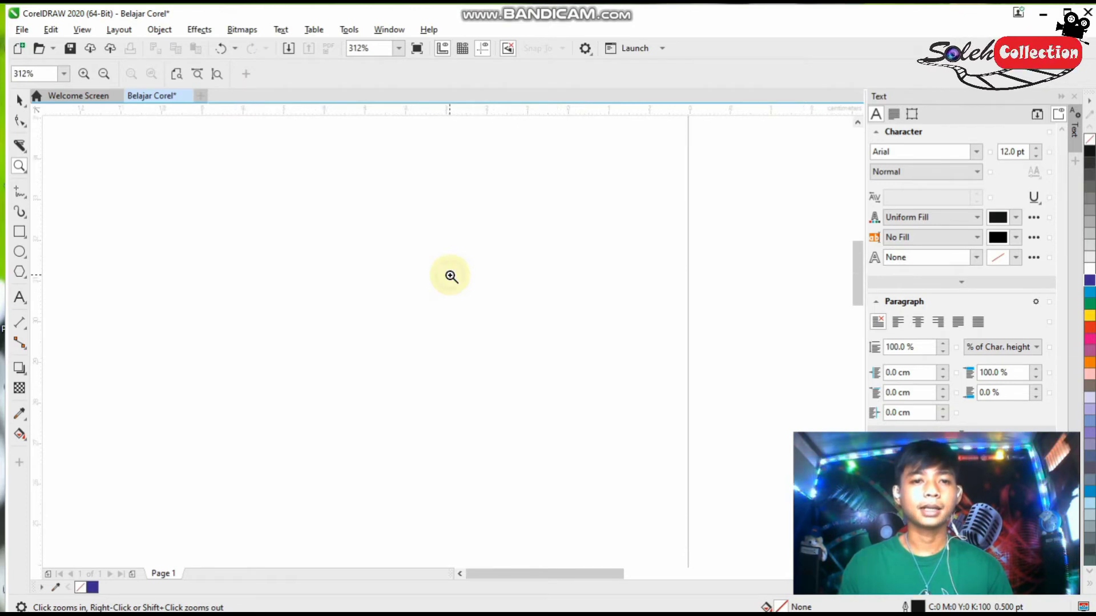
shift+click(451, 276)
shift+click(451, 277)
shift+click(451, 276)
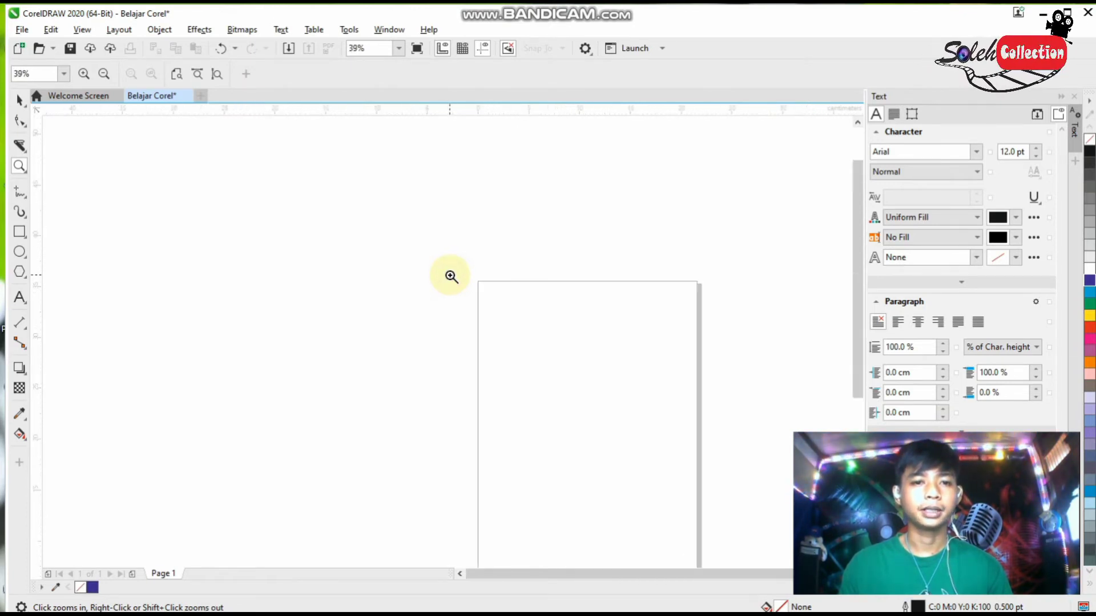
shift+click(451, 276)
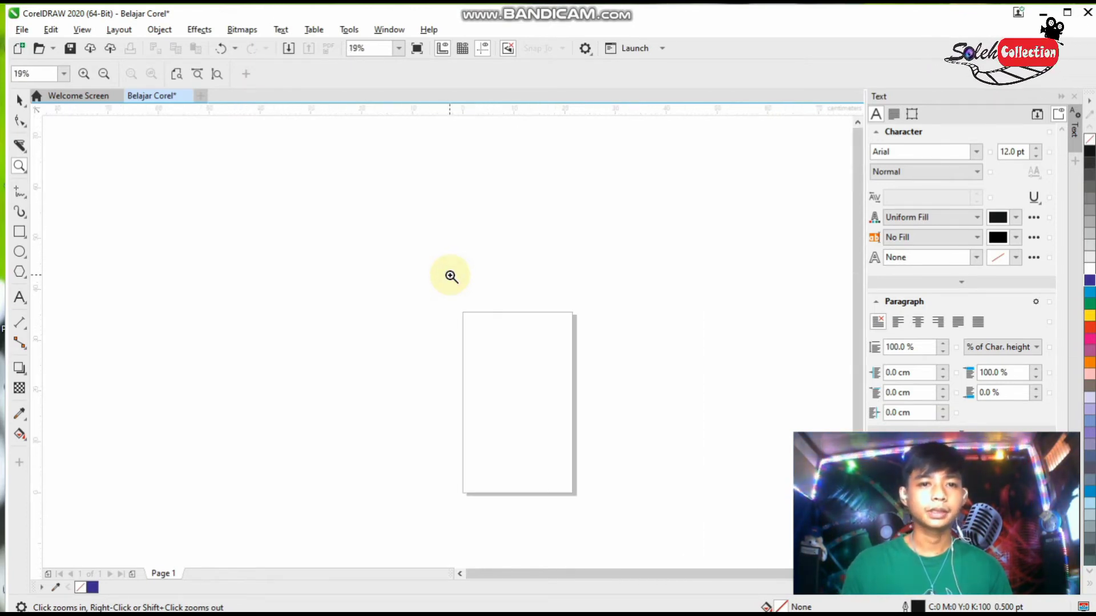
key(space)
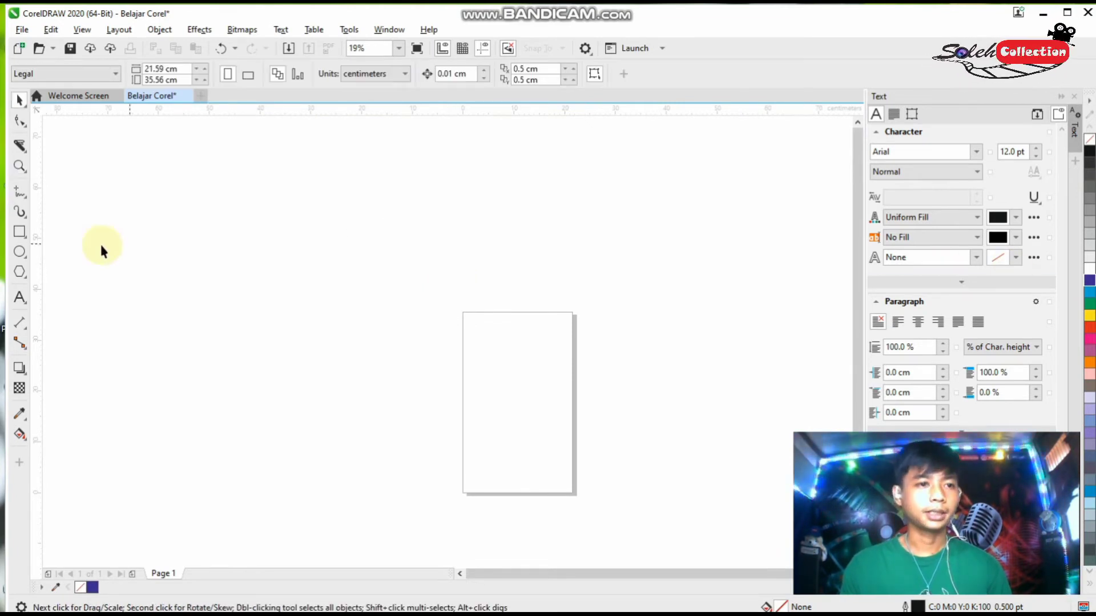
Step: Draw an ellipse about 47.1 × 25.1 cm over the upper part of the page and fill it with blue (C:100 M:100 Y:0 K:0)
click(20, 252)
drag(469, 280, 716, 417)
click(1090, 279)
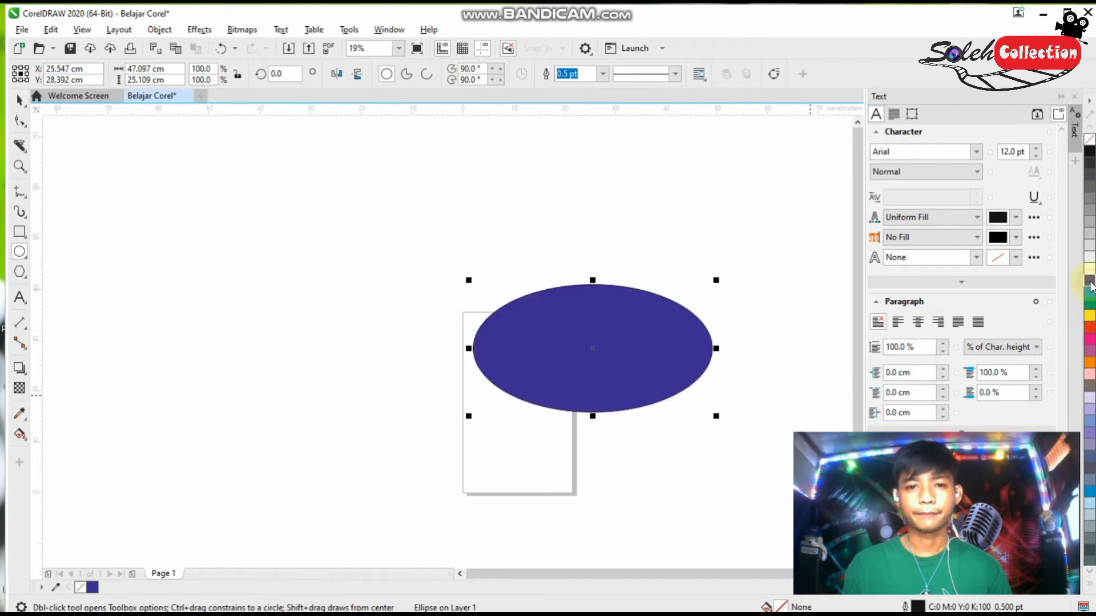
key(space)
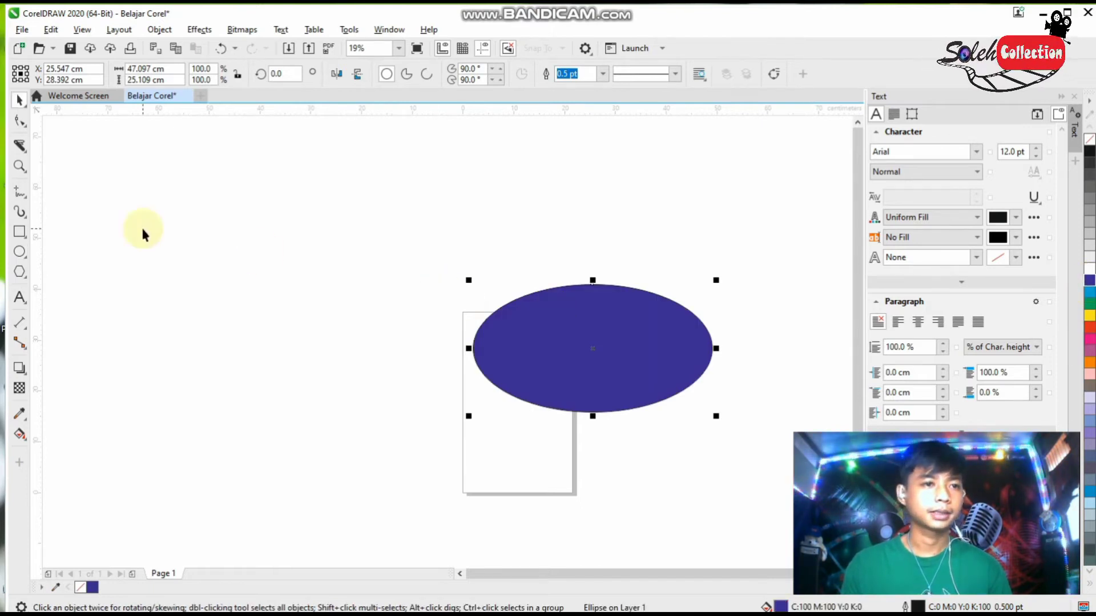
Step: Zoom in on the blue ellipse, zoom out to 10% and back in to 19%, and return to the Pick tool
click(21, 170)
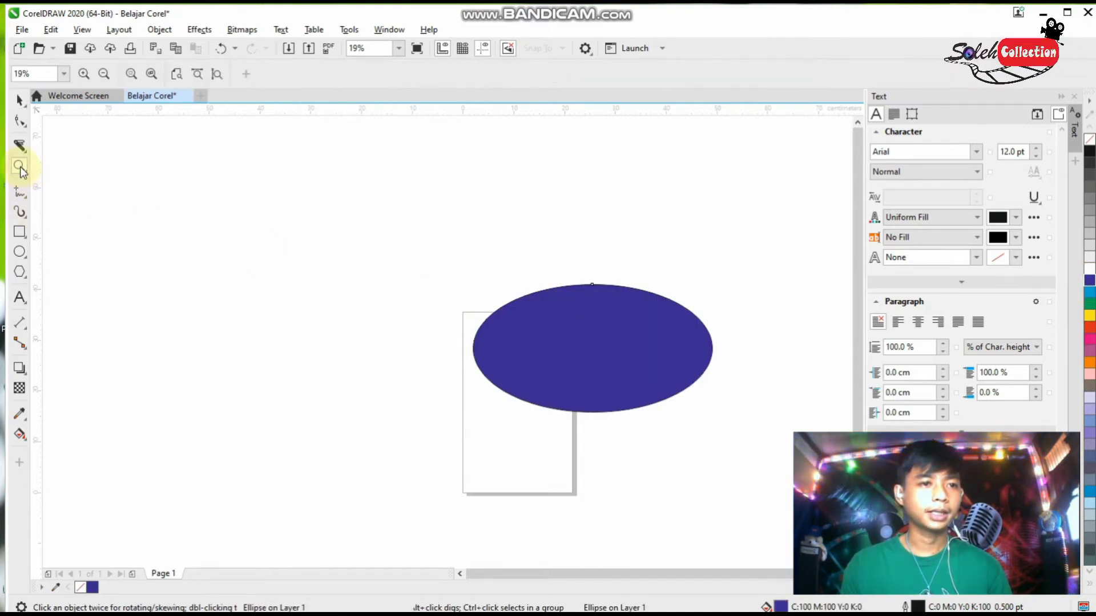
click(577, 343)
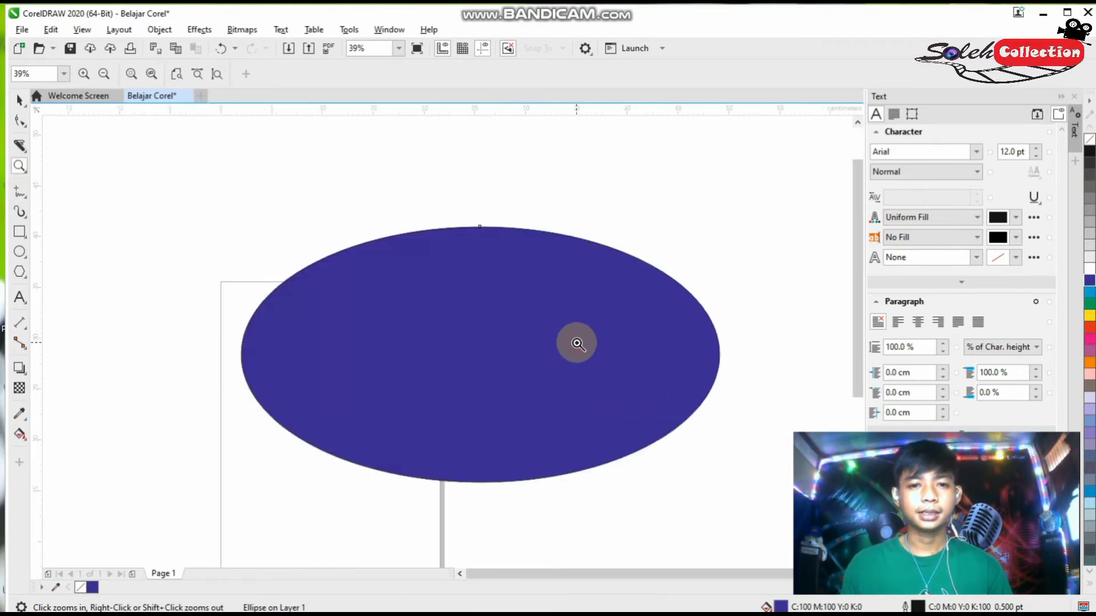
click(577, 343)
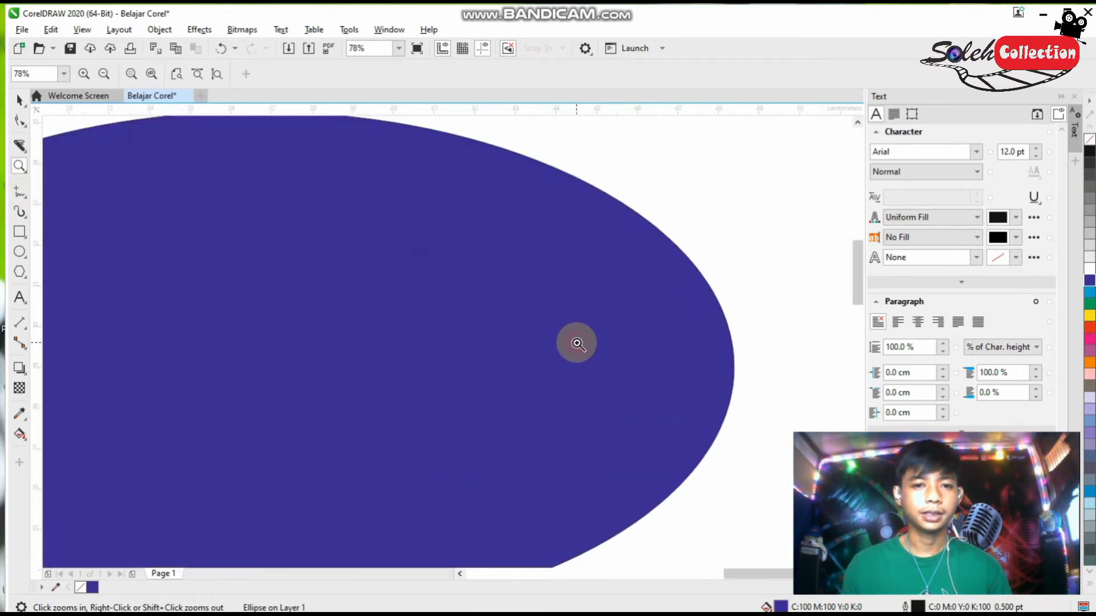
click(577, 343)
right_click(577, 343)
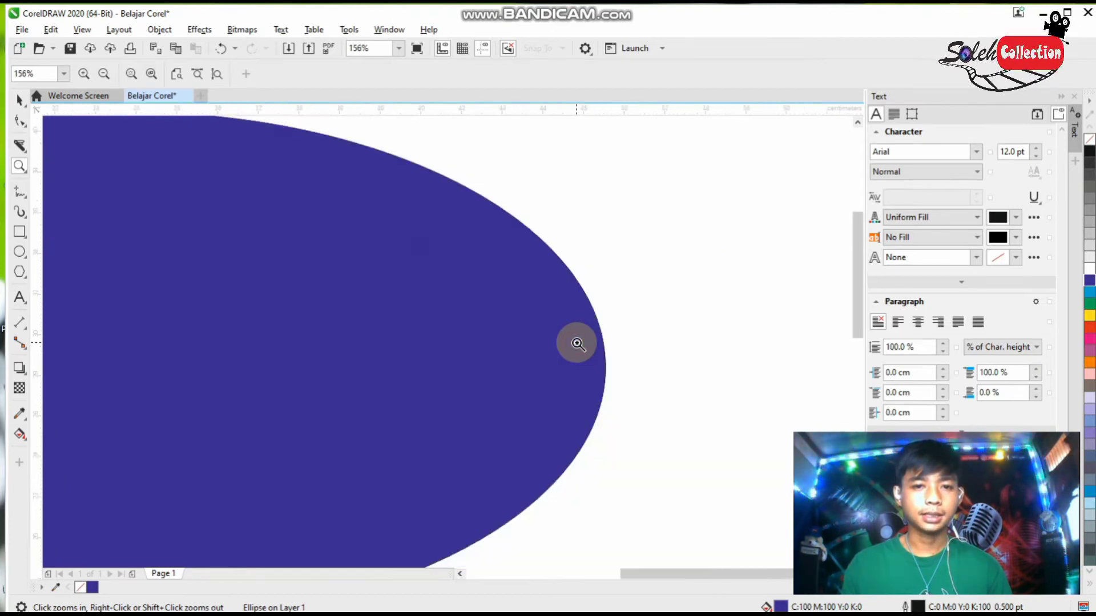
right_click(577, 343)
right_click(577, 343)
right_click(578, 343)
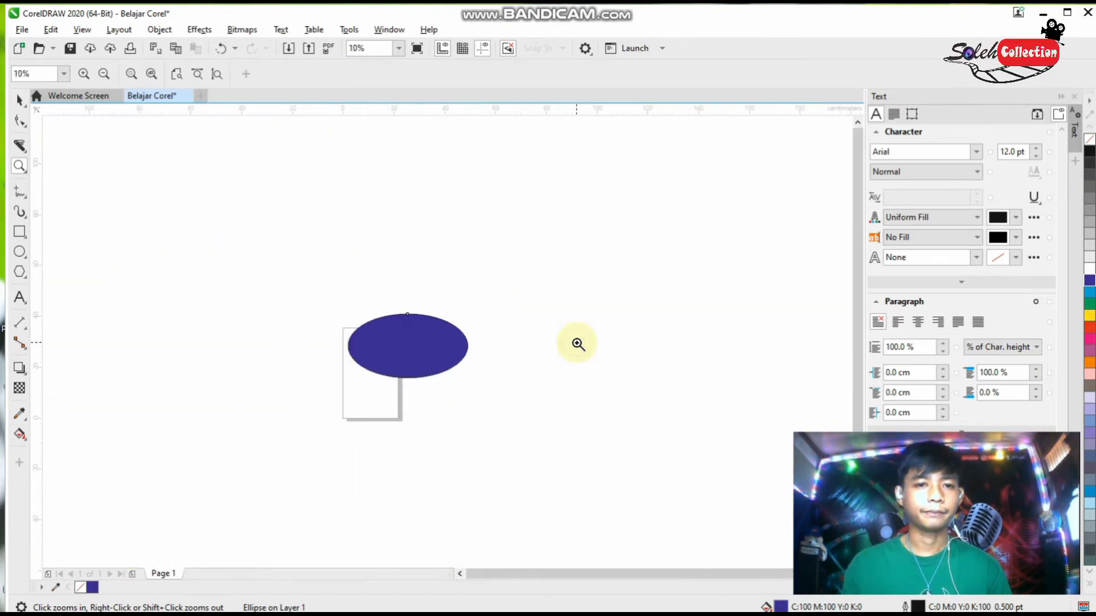
click(398, 341)
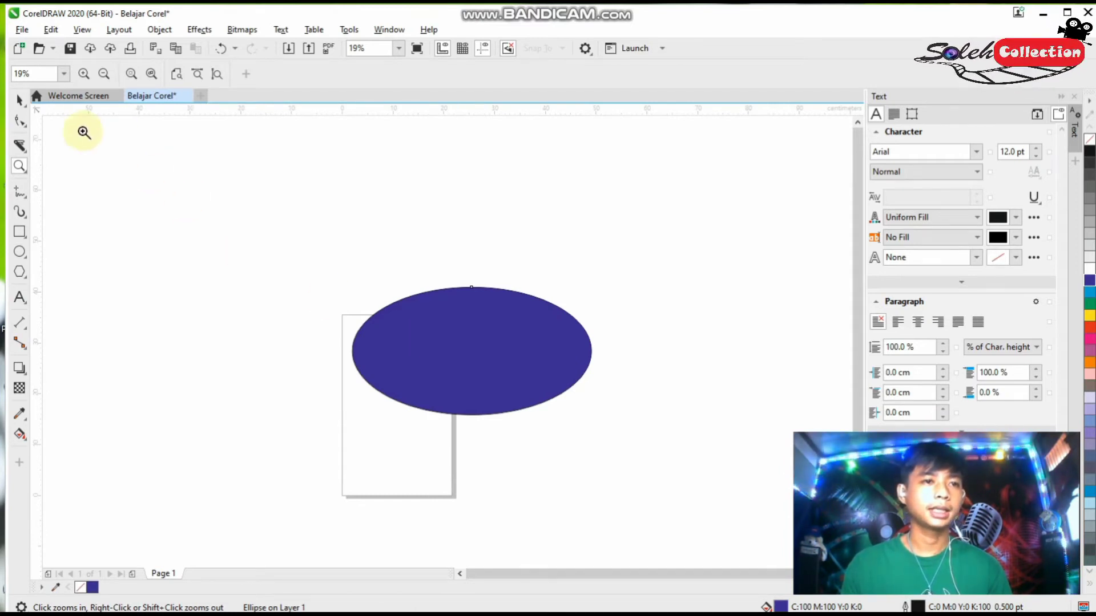
click(21, 100)
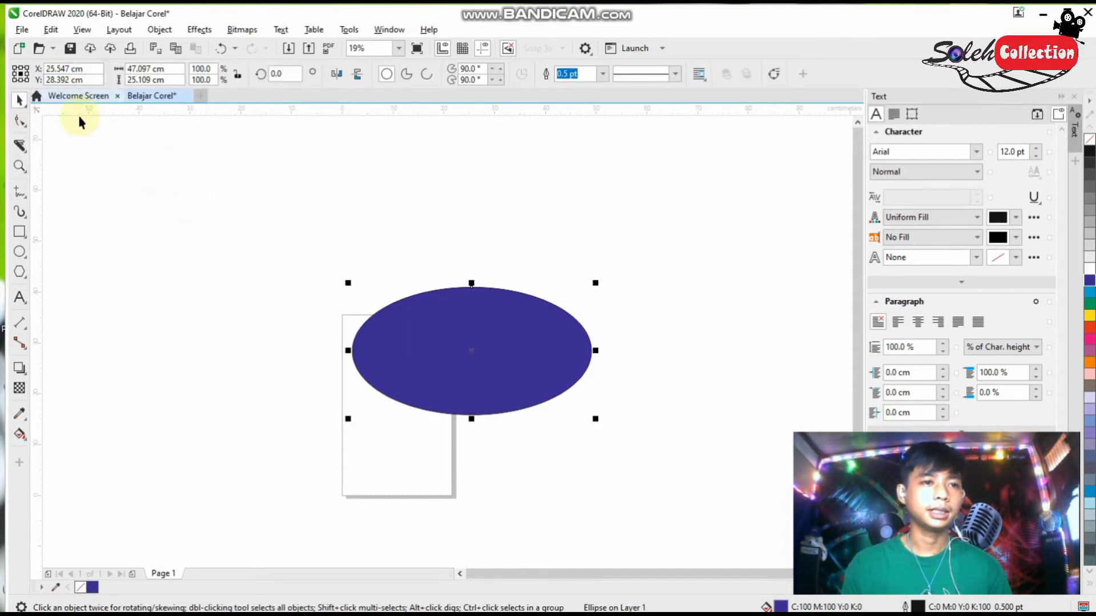
Step: Zoom in to 78% and back out to 19% with the Zoom tool's zoom-in and zoom-out commands
click(21, 166)
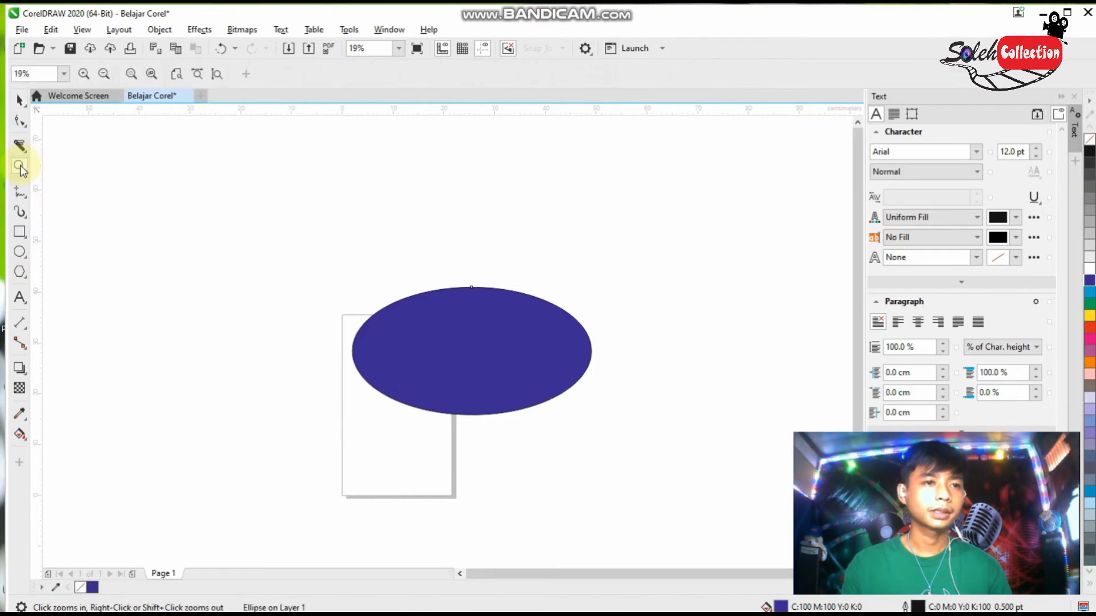
click(86, 77)
click(85, 76)
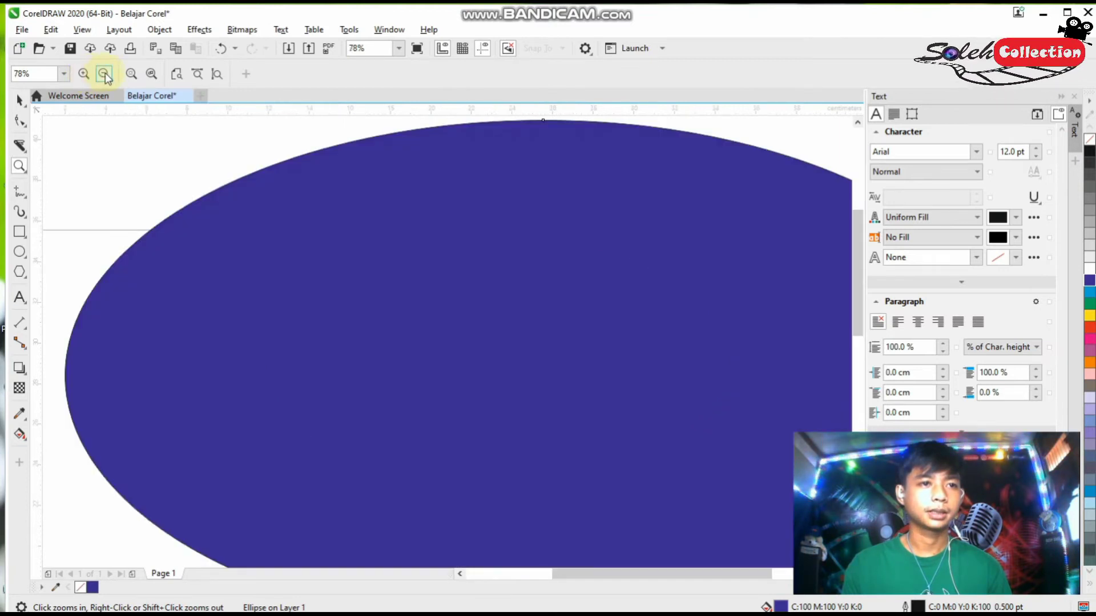
click(104, 75)
click(106, 77)
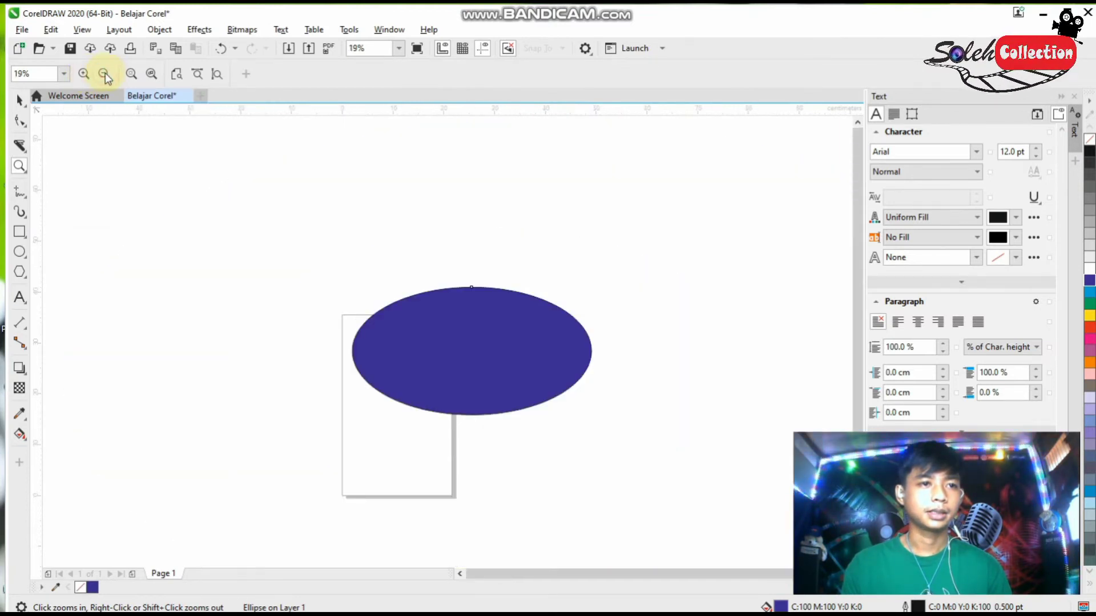
Step: Fit the view to the selected ellipse with the To Selected preset and set the zoom level to 10%
click(64, 74)
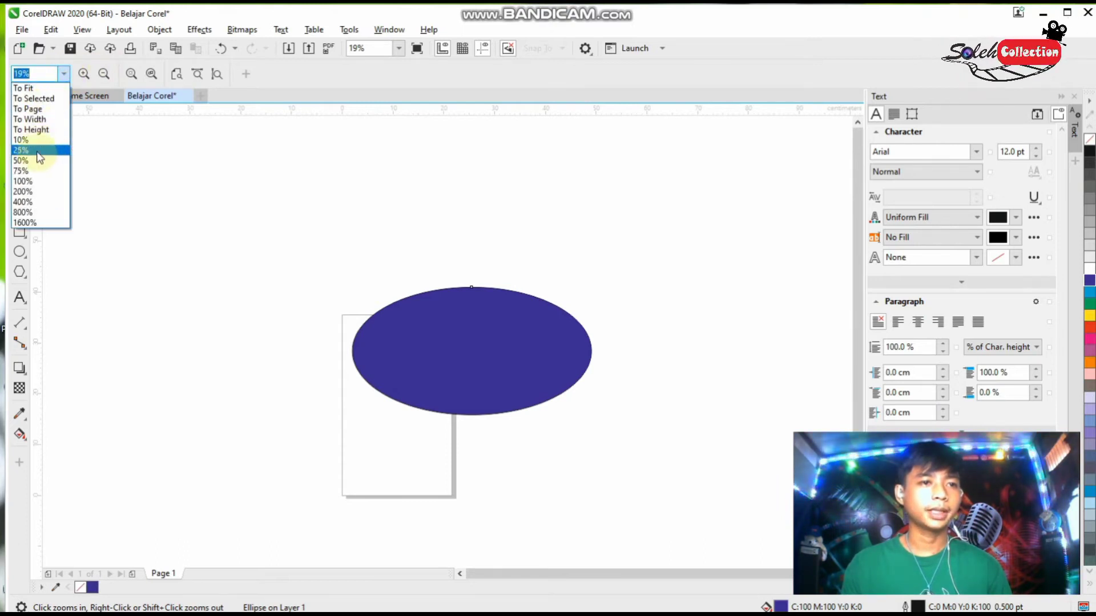
click(32, 98)
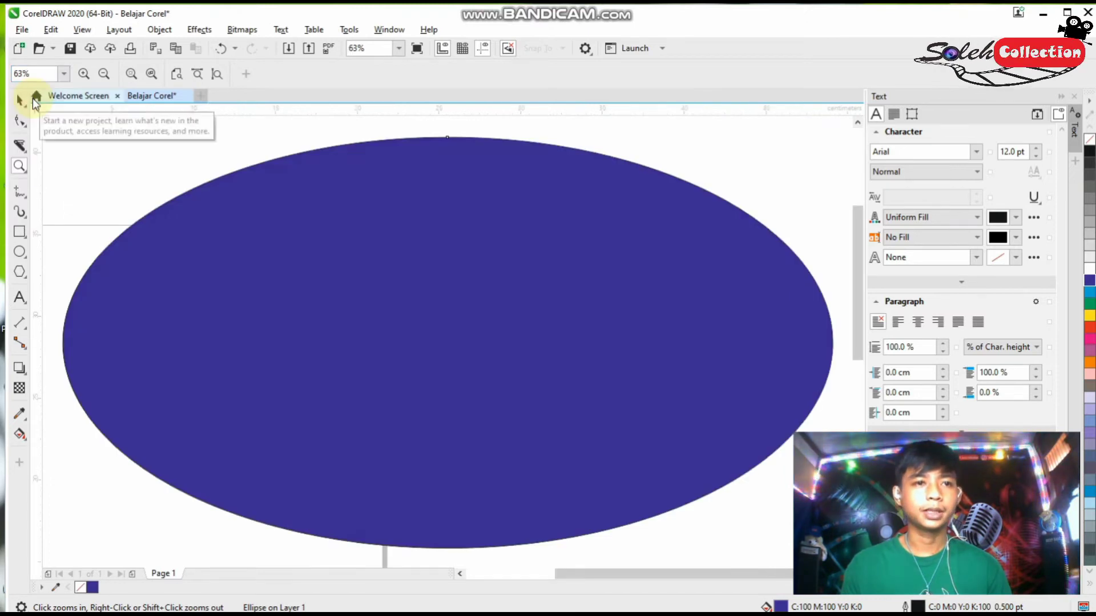
click(64, 73)
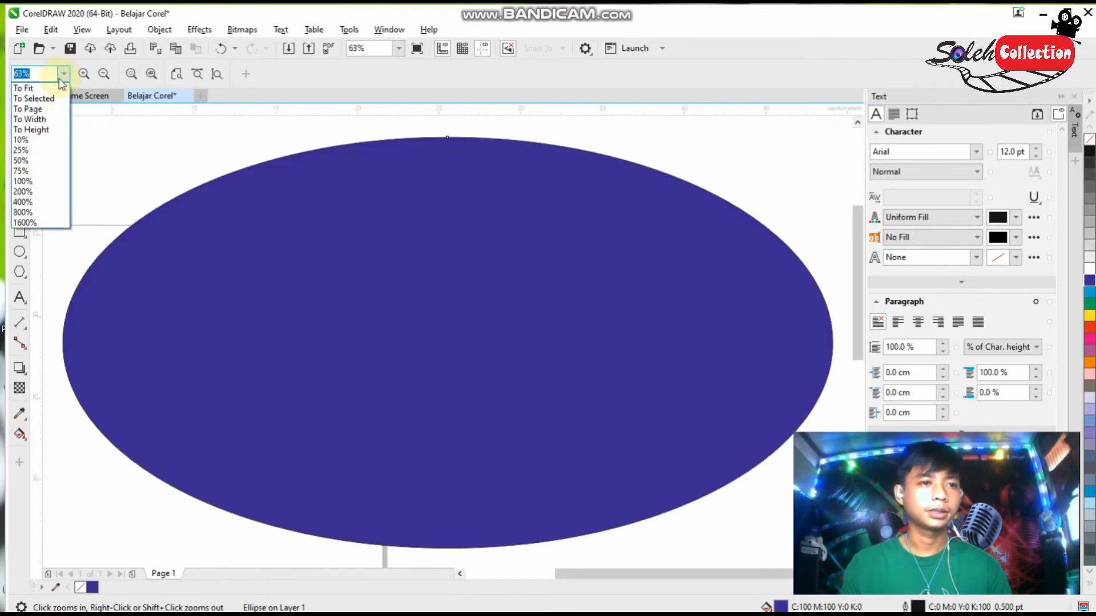
click(41, 94)
click(63, 74)
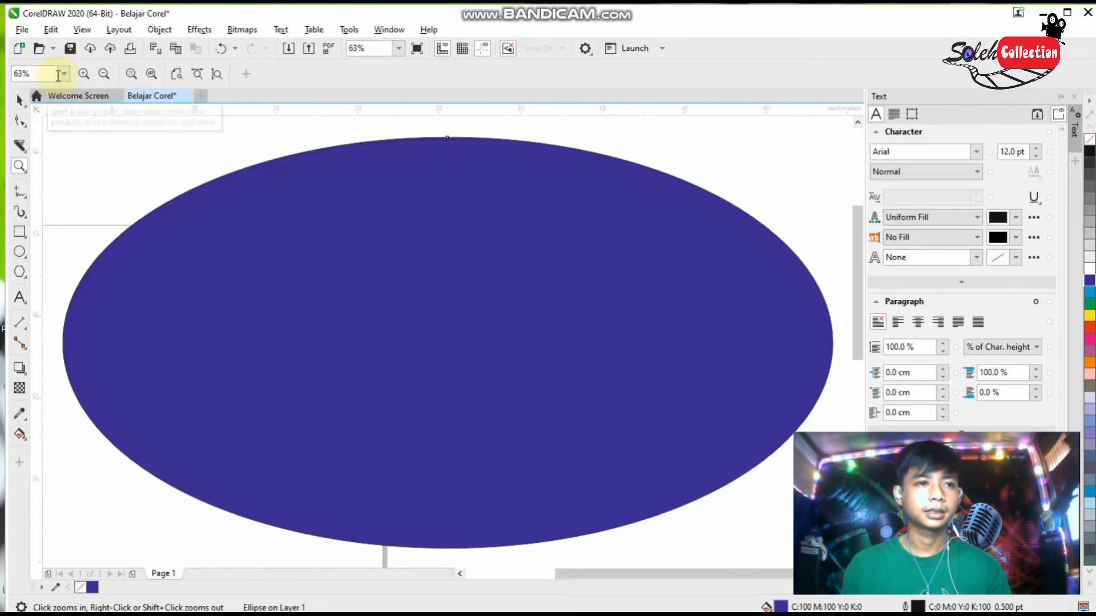
click(33, 139)
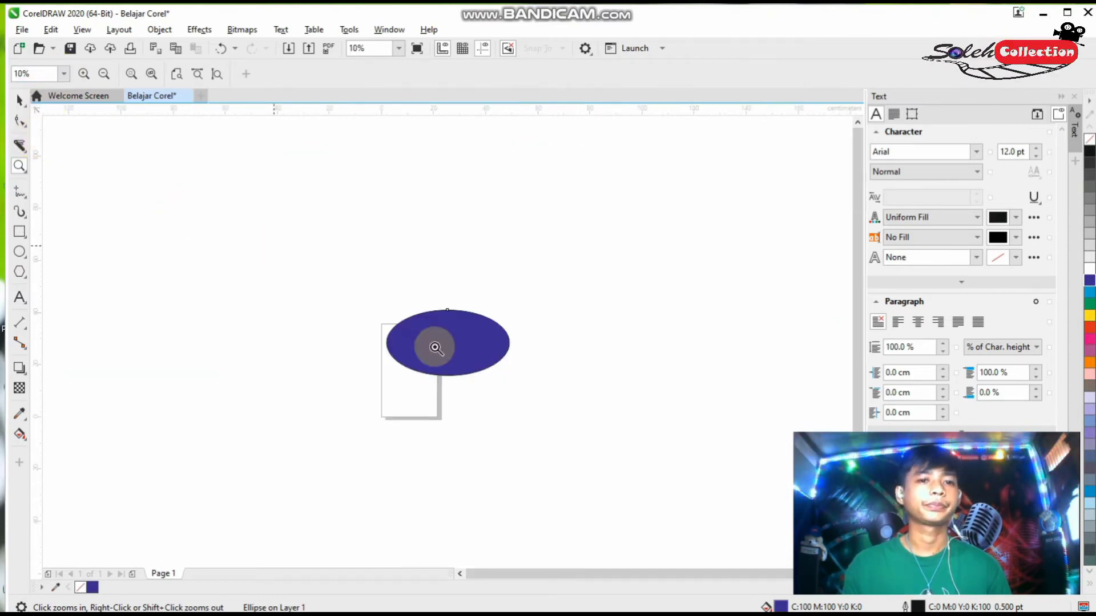
Step: Select the blue ellipse with the Pick tool and delete it
key(space)
click(460, 363)
key(Delete)
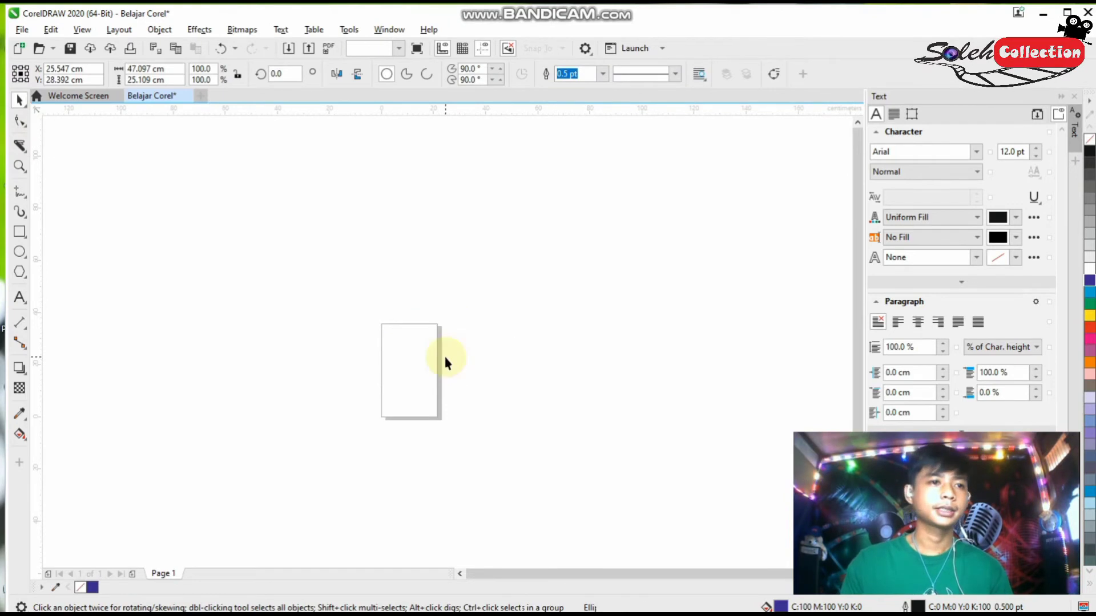
Step: Draw a closed four-sided shape to the upper left of the page with the Bézier tool
click(19, 197)
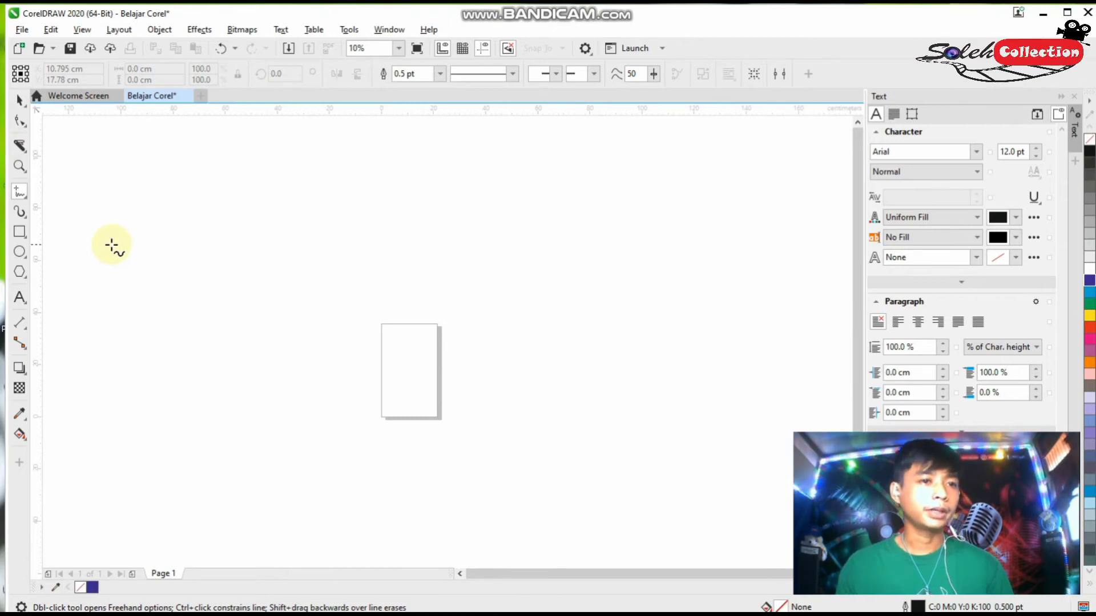
click(22, 195)
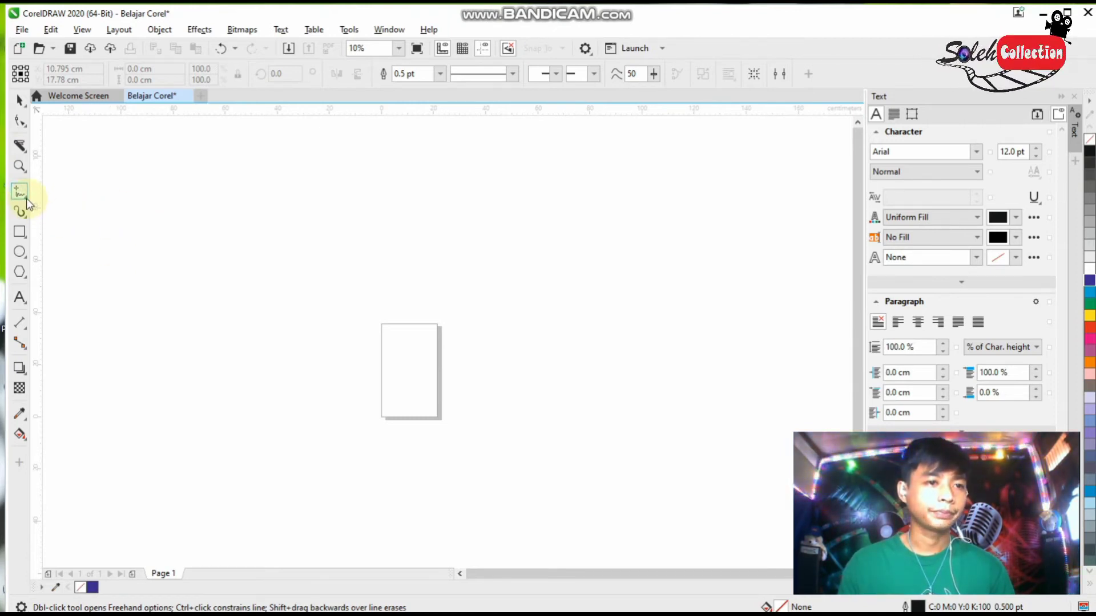
click(26, 198)
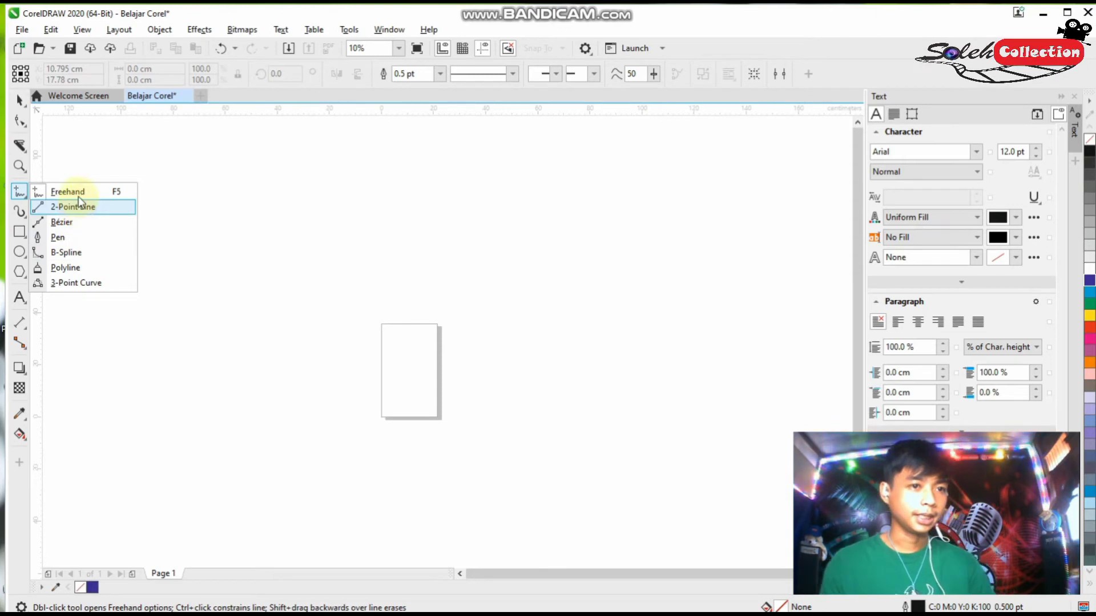
click(91, 222)
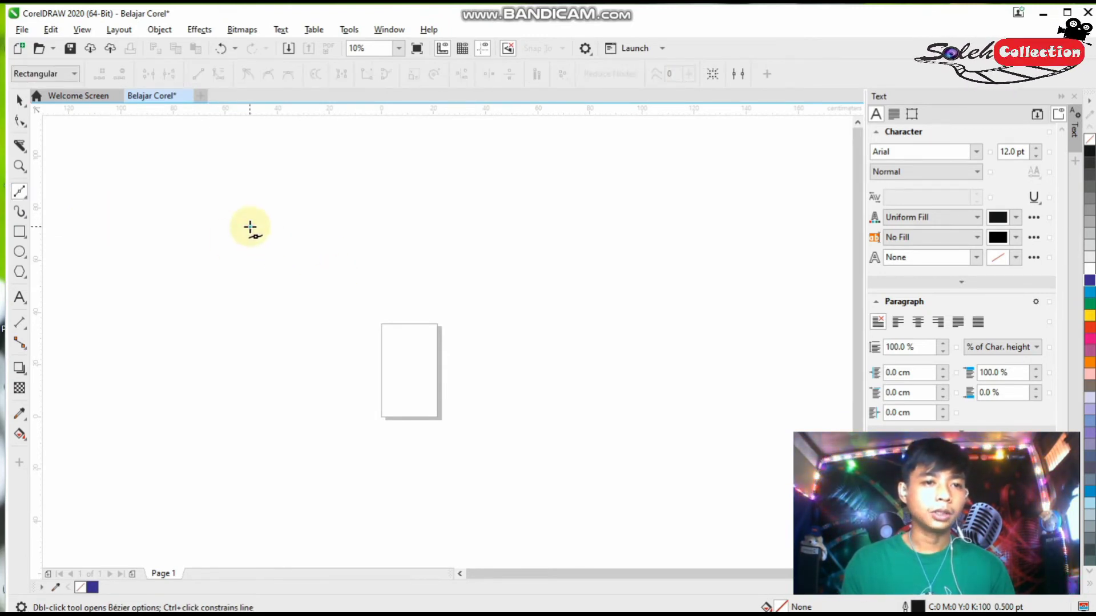
click(250, 227)
click(251, 321)
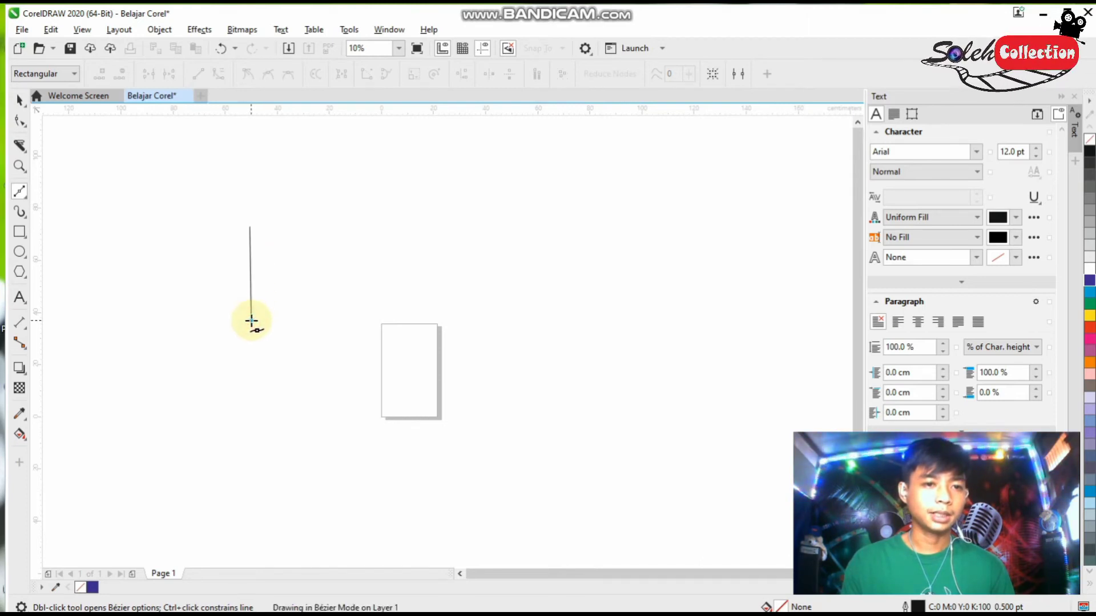
click(333, 326)
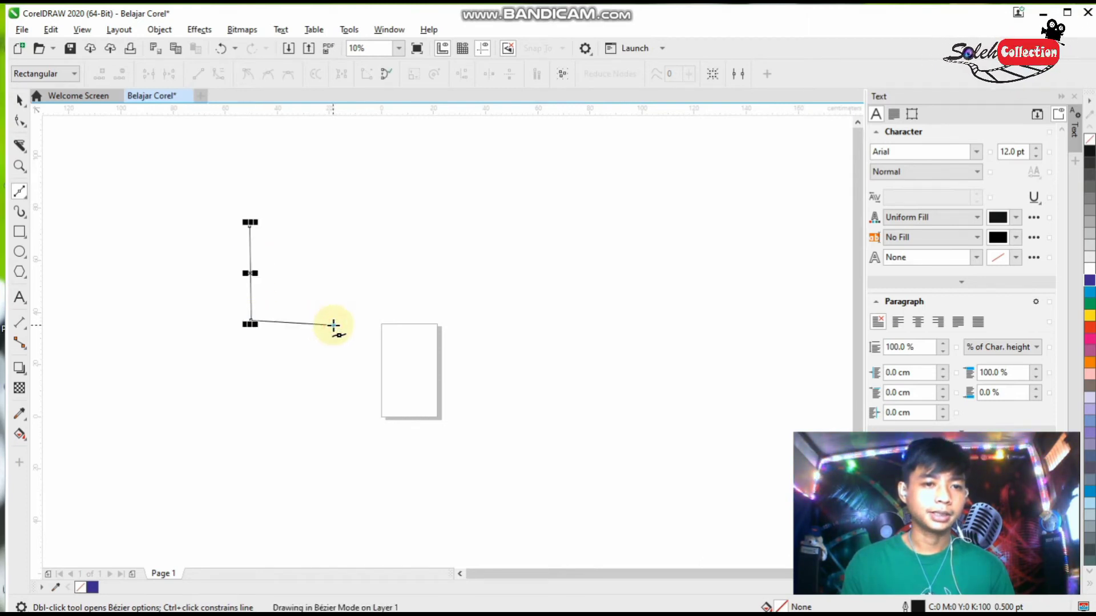
click(334, 224)
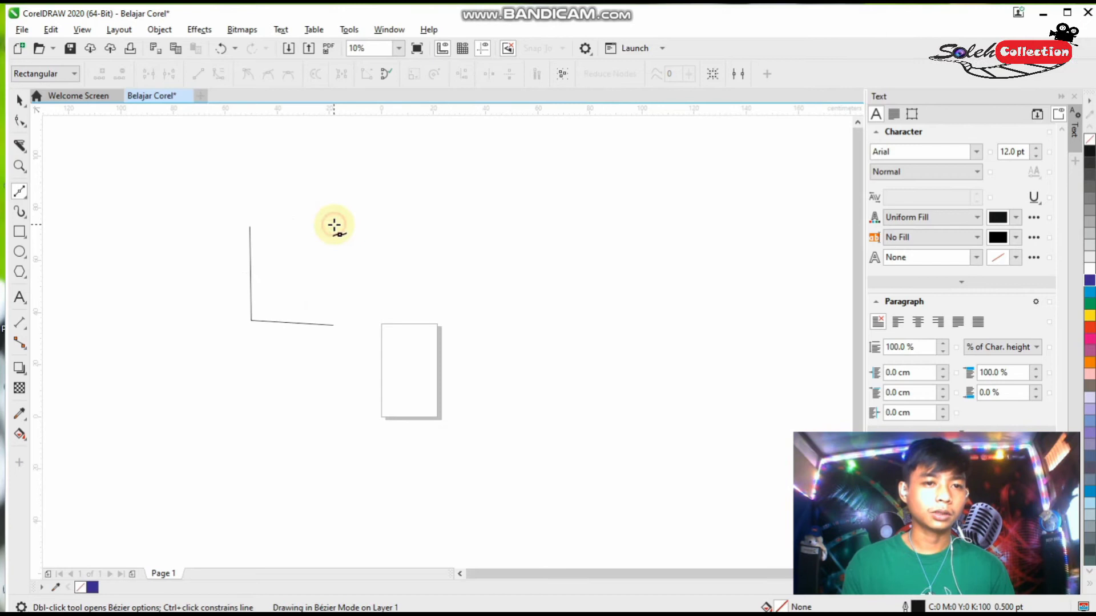
click(250, 227)
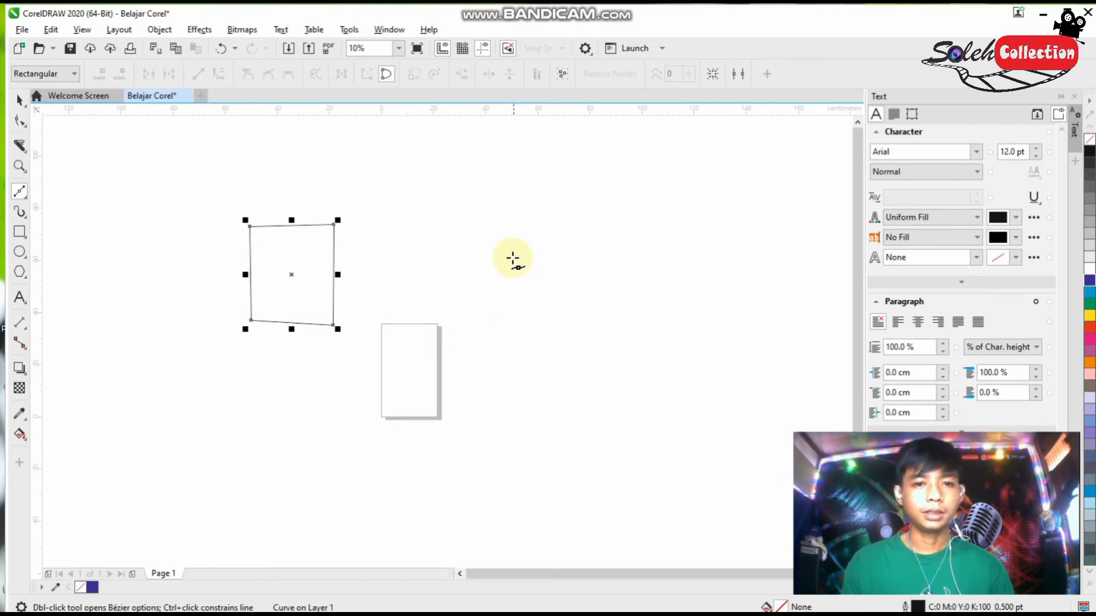
Step: Draw a second closed four-sided shape to the right of the page with the Bézier tool
click(506, 254)
click(509, 373)
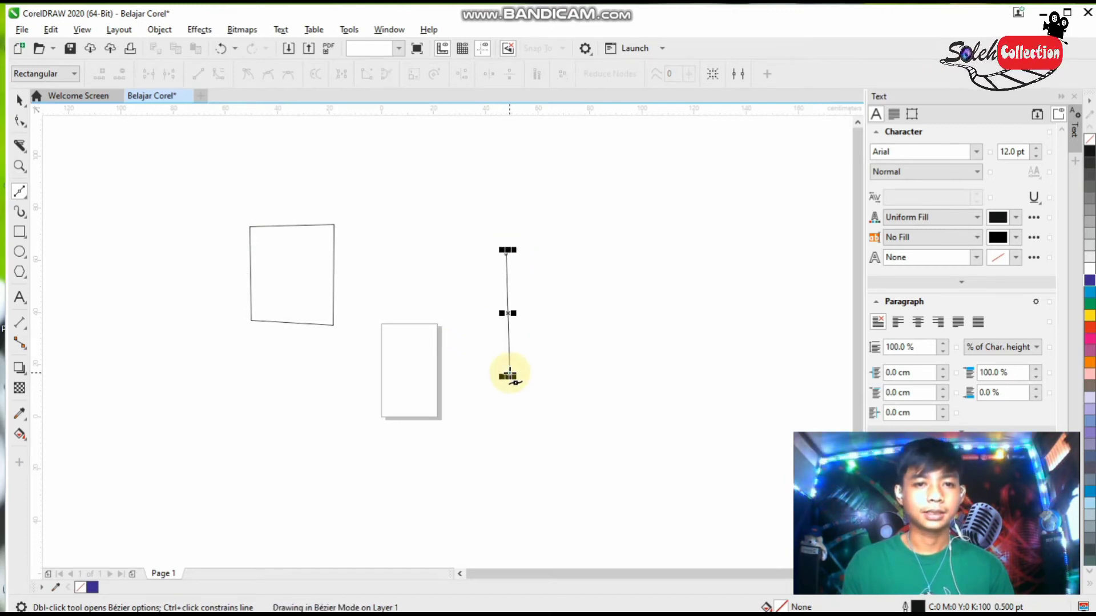
click(626, 373)
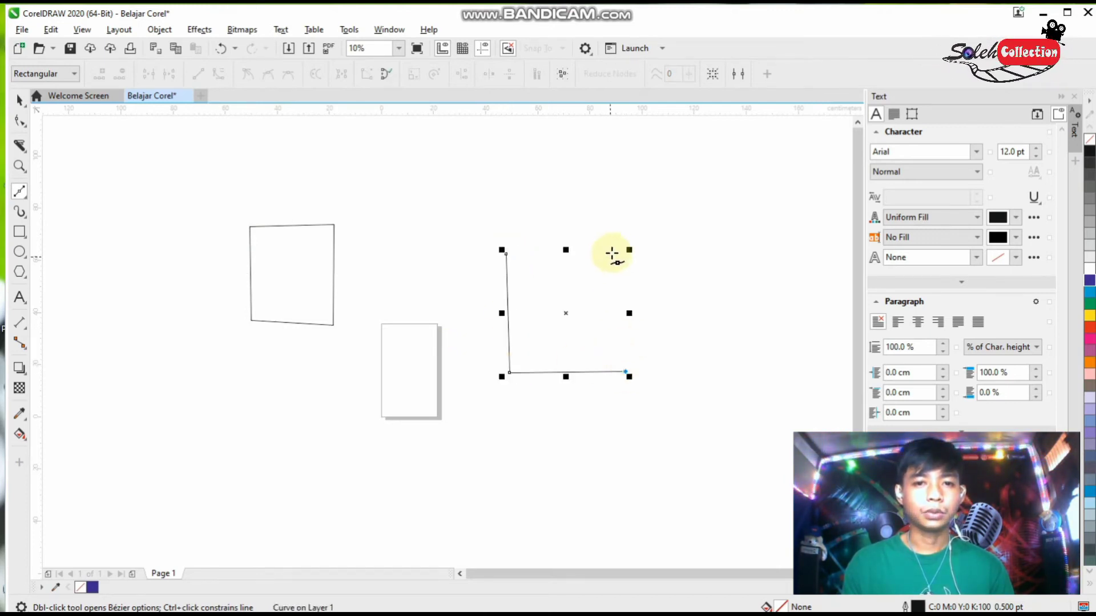
click(506, 254)
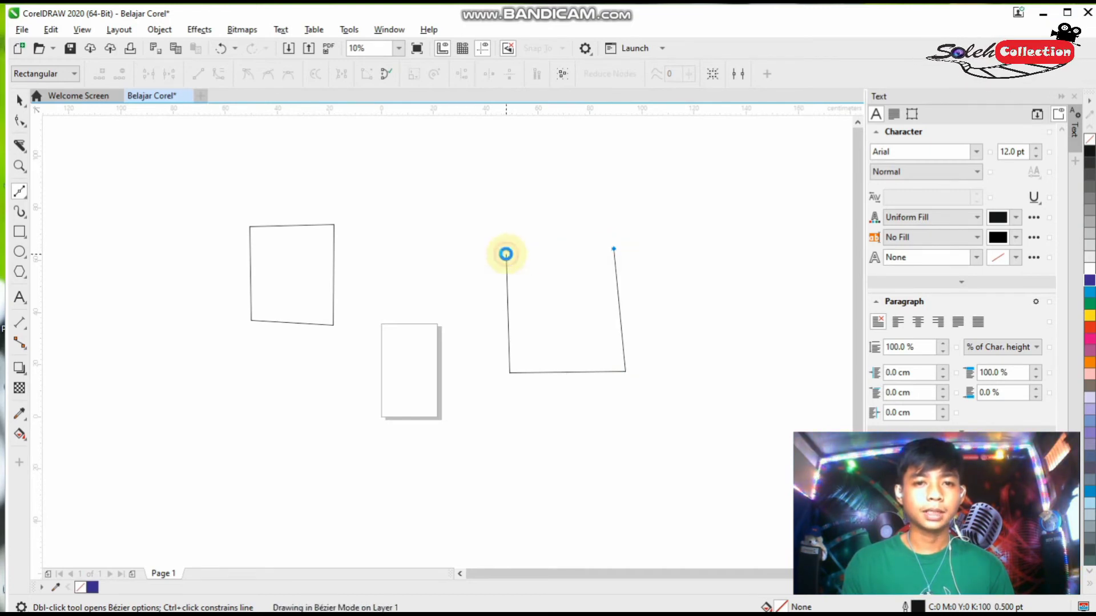
Step: Draw a closed triangle overlapping the page's left edge with the Bézier tool
click(300, 452)
click(374, 343)
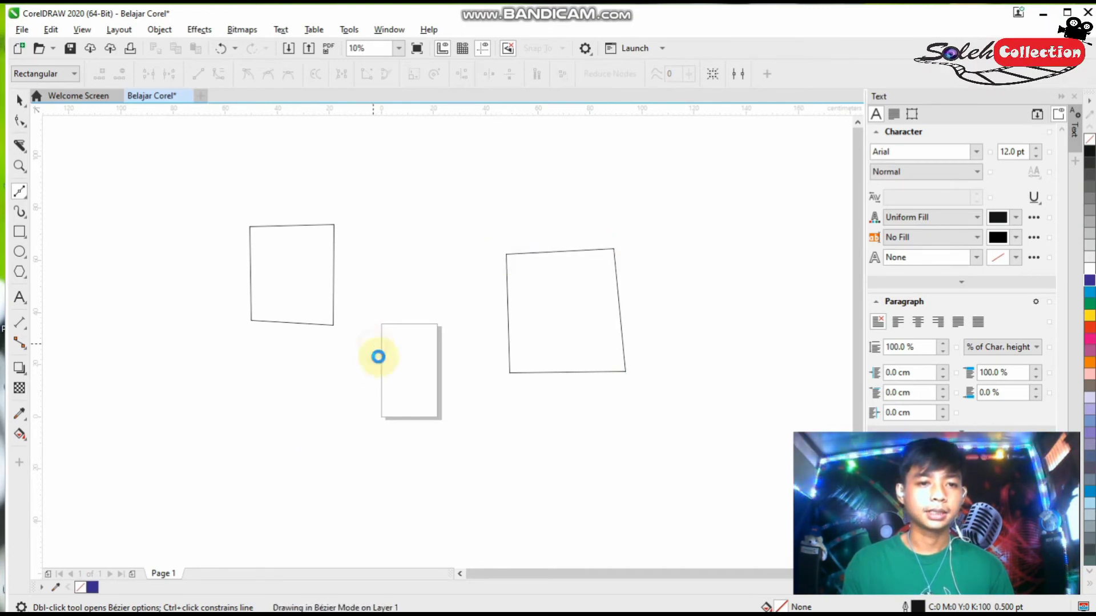
click(421, 456)
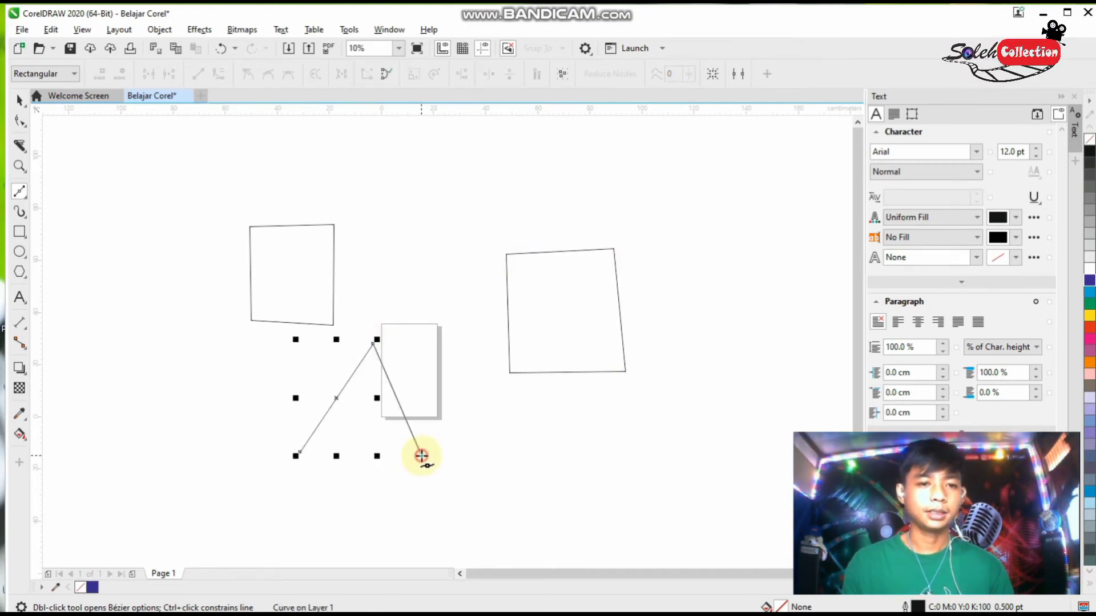
click(297, 455)
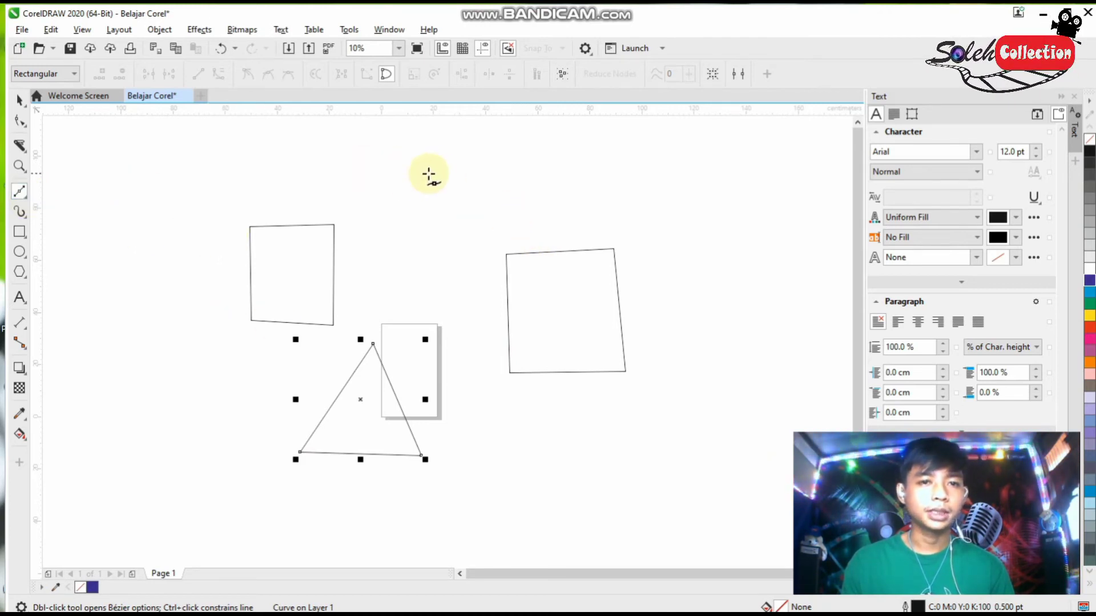
Step: Delete all the drawn shapes and zoom in to 20% above the page
key(space)
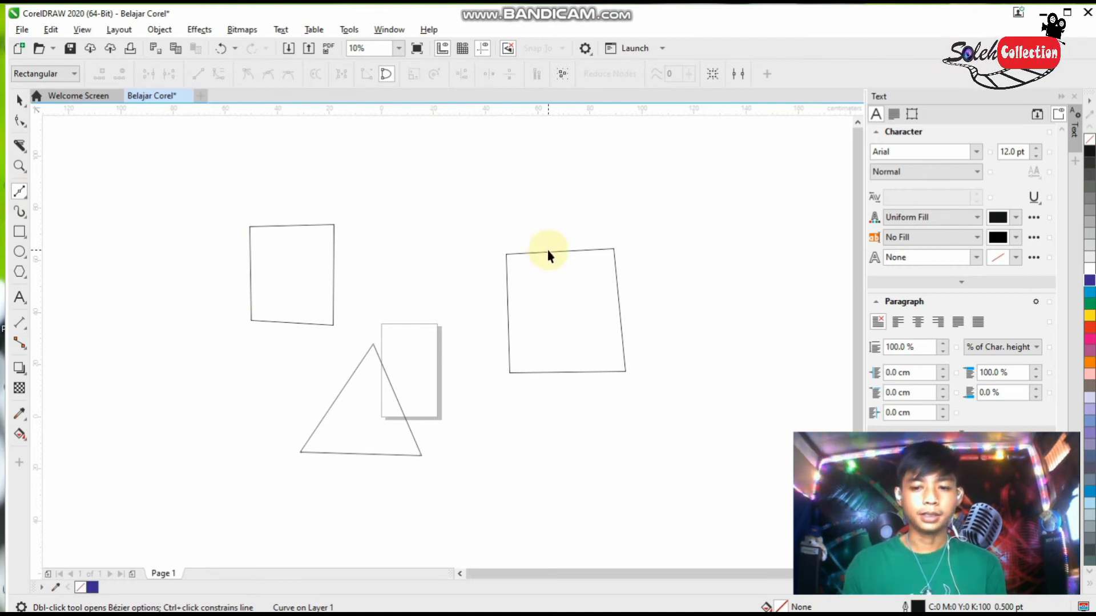
key(ctrl+a)
key(z)
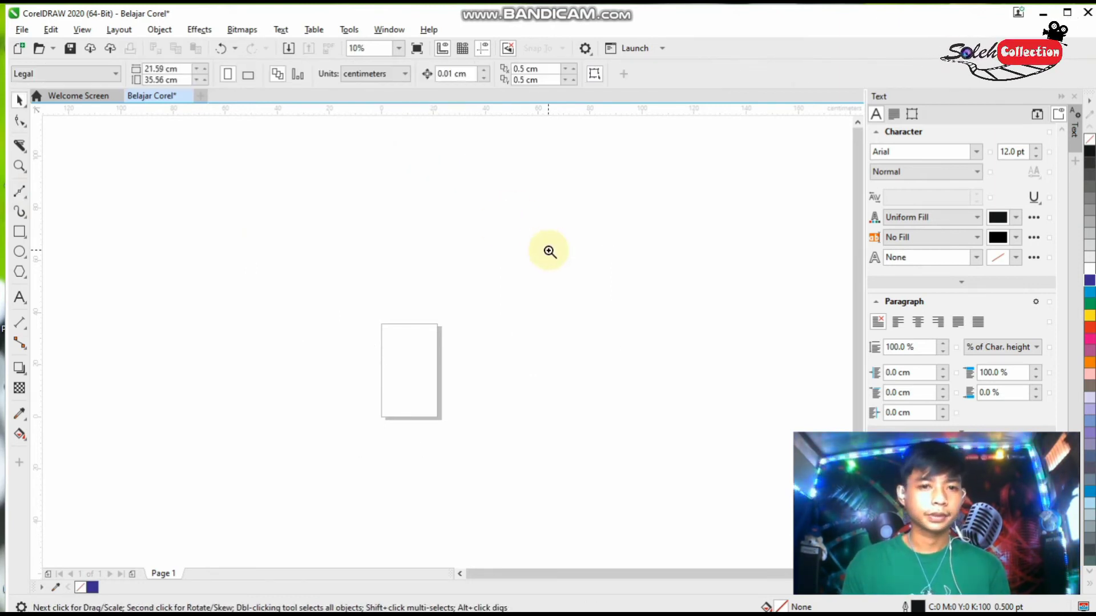
click(404, 287)
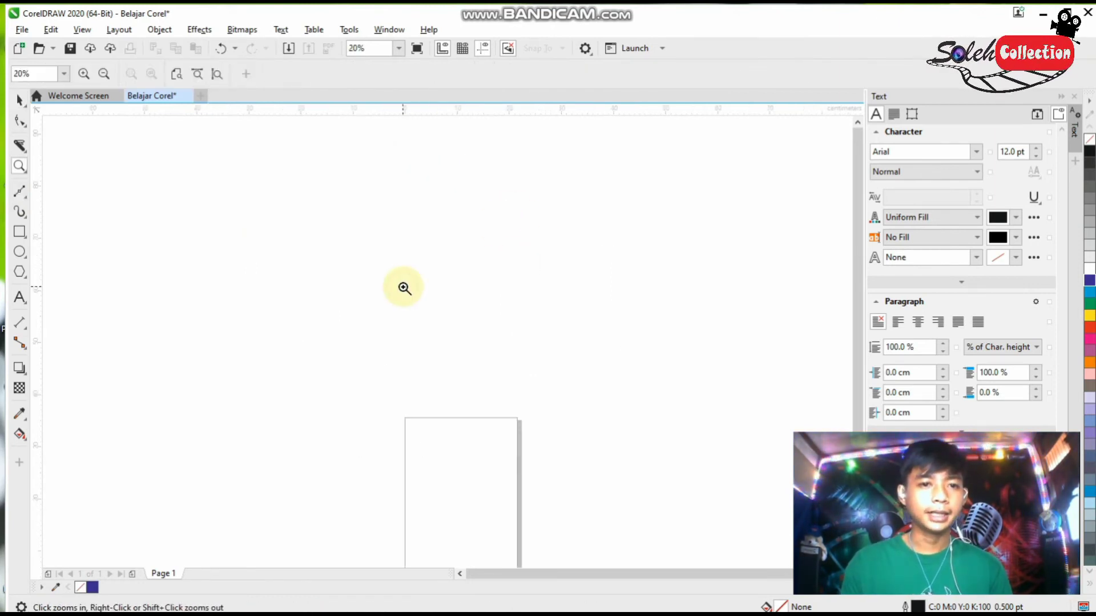
Step: Draw a closed five-node shape about 42 × 25 cm with a cut upper-left corner above the page, using the Bézier tool
click(19, 194)
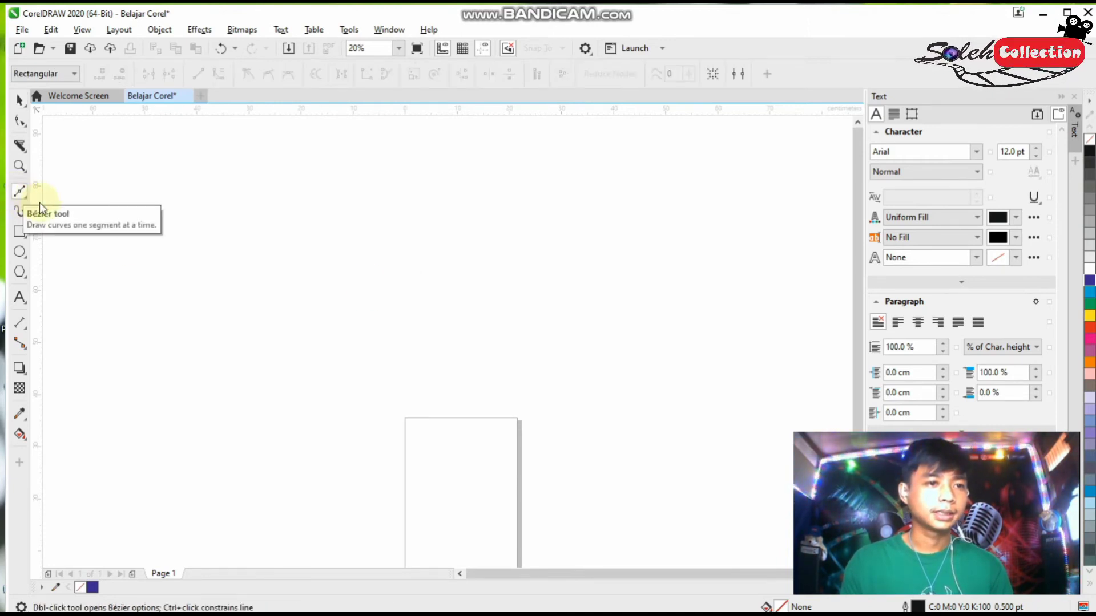
click(26, 201)
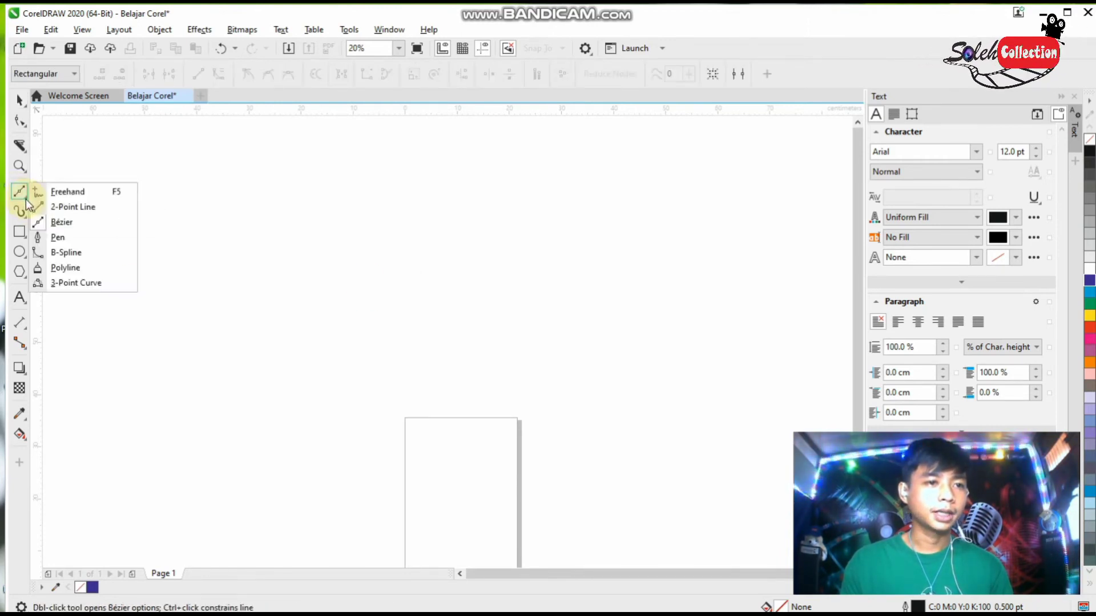
click(61, 222)
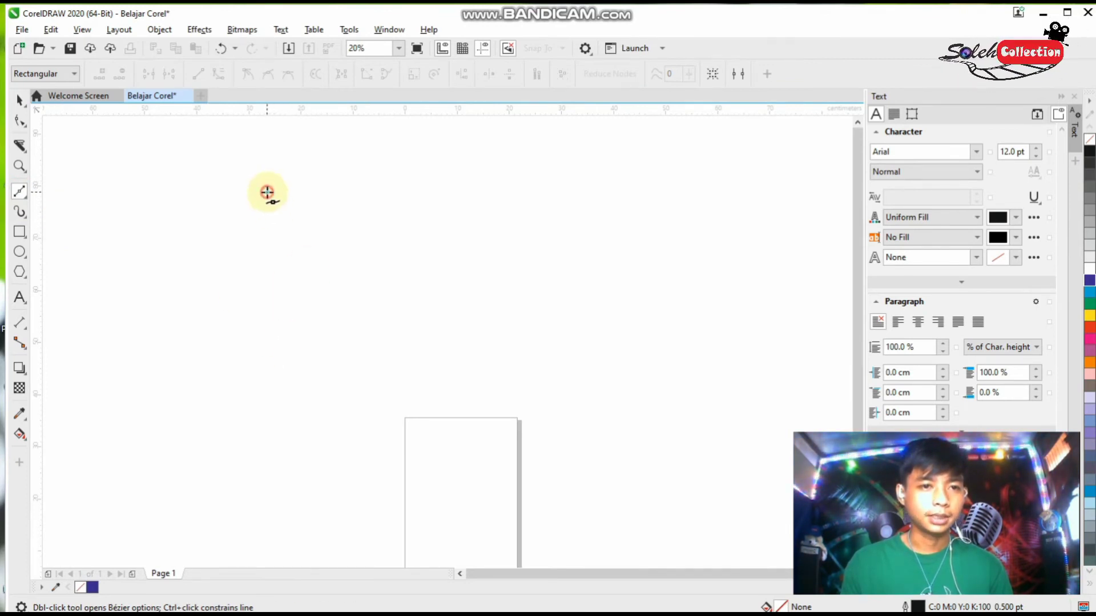
click(267, 191)
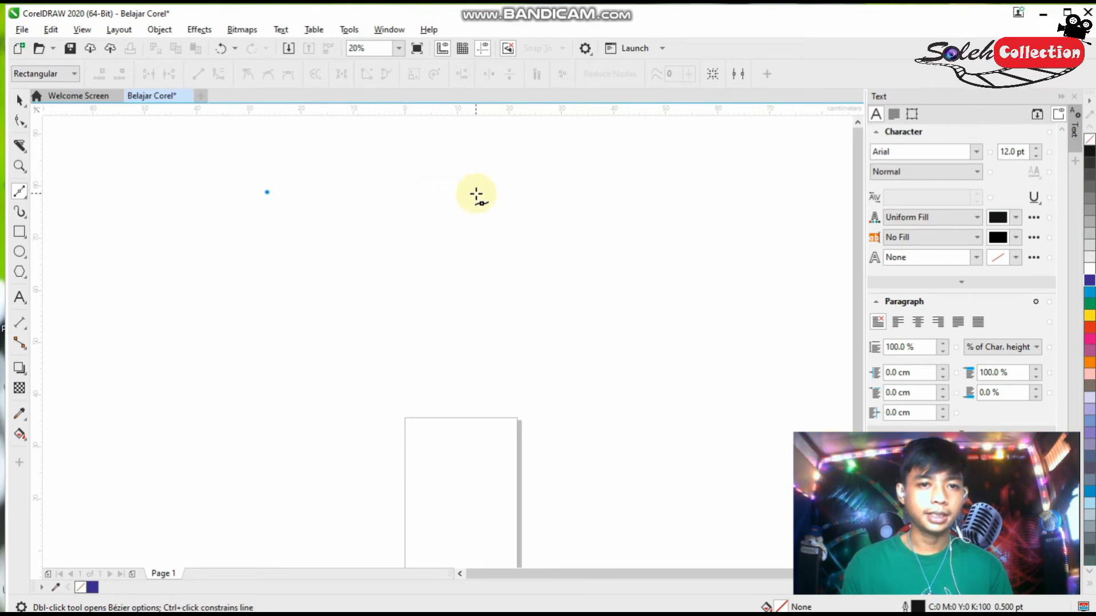
click(476, 194)
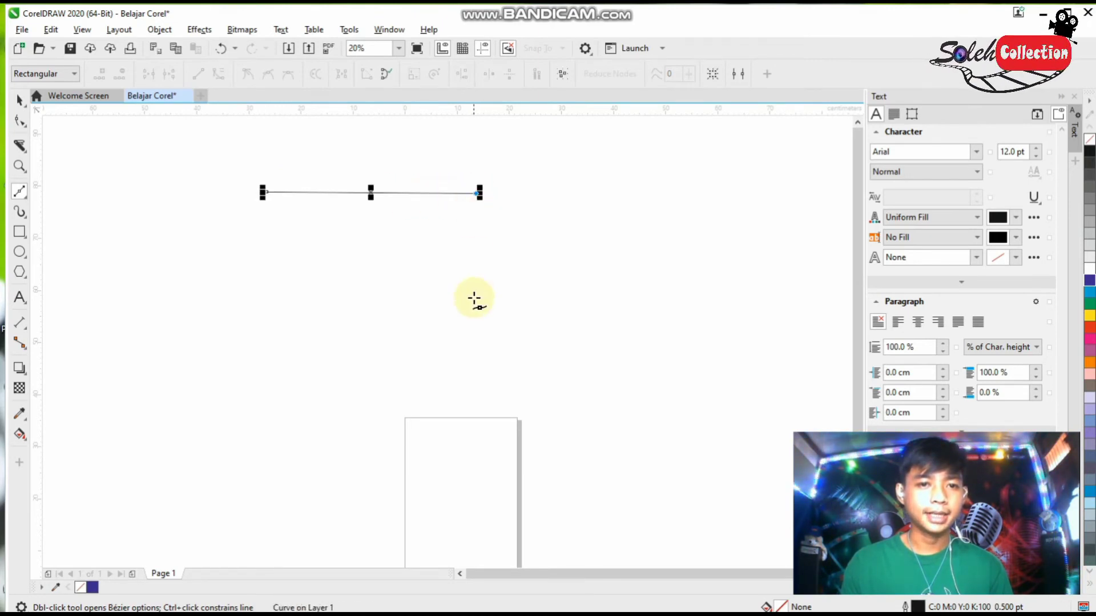
click(476, 322)
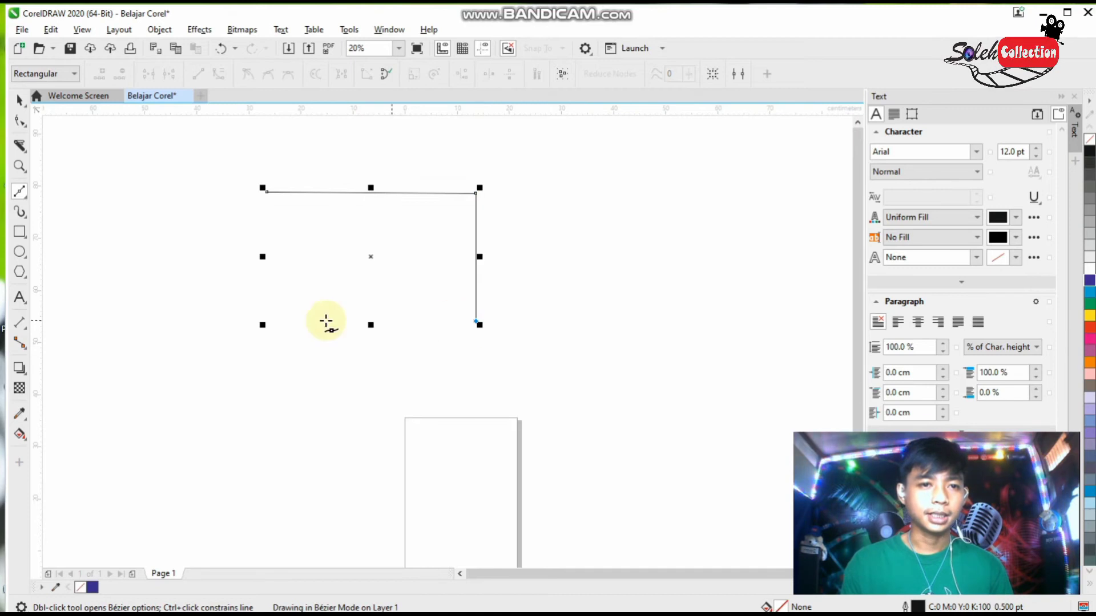
click(257, 318)
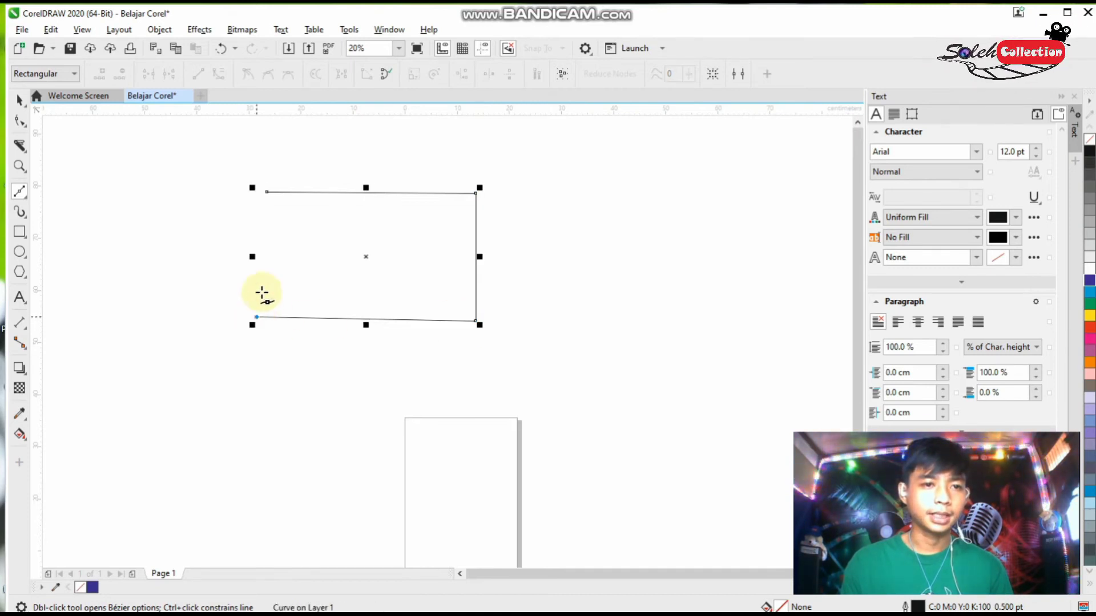
click(259, 209)
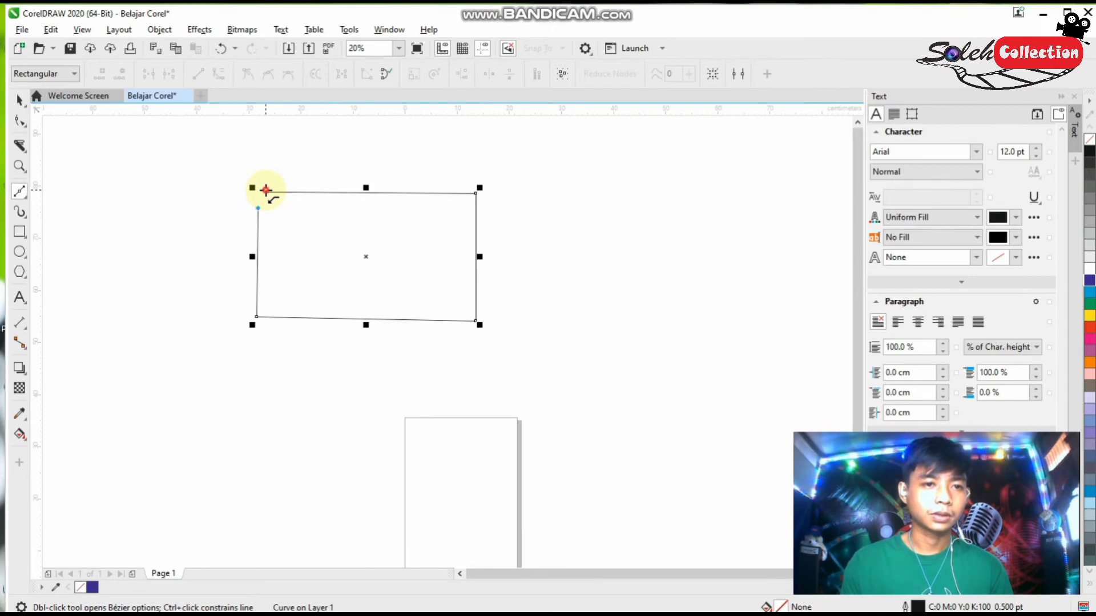
click(266, 191)
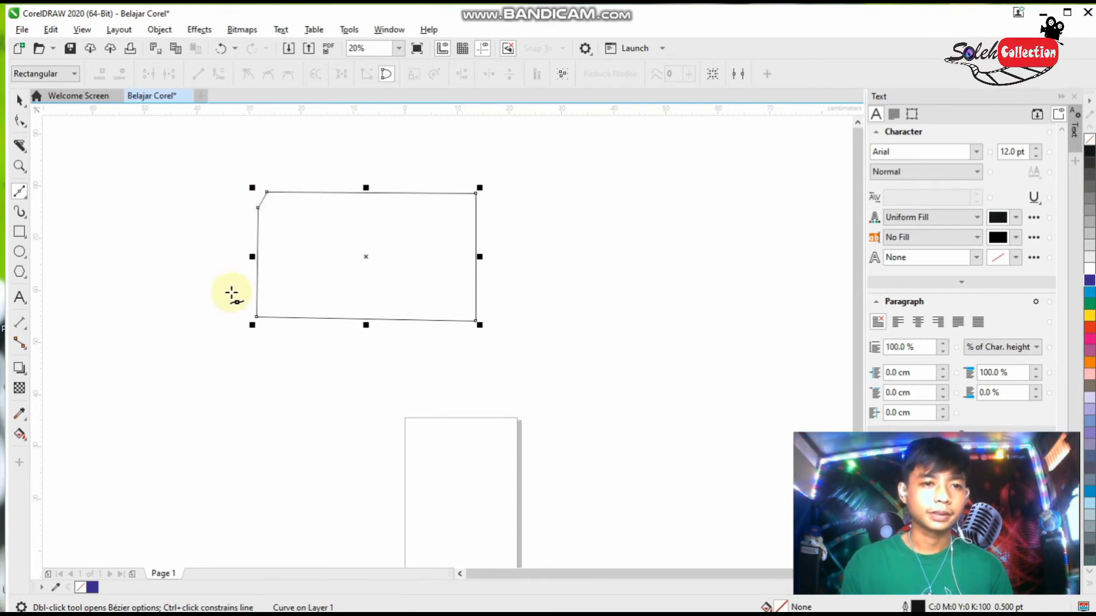
Step: Move the five-node shape to the right with the Pick tool and undo the last move
key(space)
drag(308, 252, 535, 259)
key(ctrl+z)
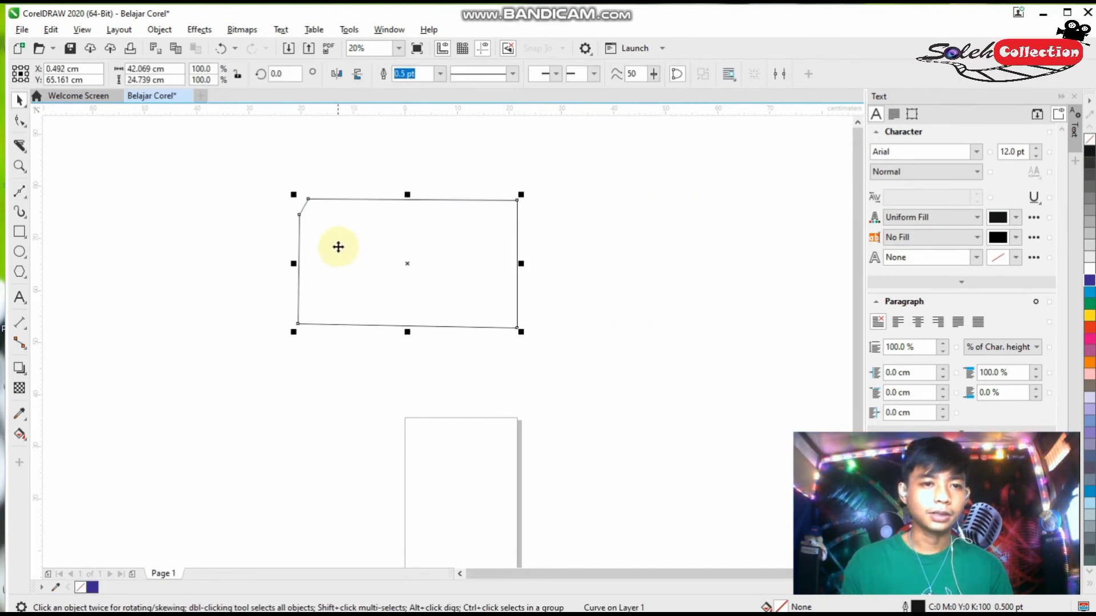
Step: Square the shape's cut upper-left corner by moving its top node over the left edge with the Shape tool, and return to the Pick tool
key(F10)
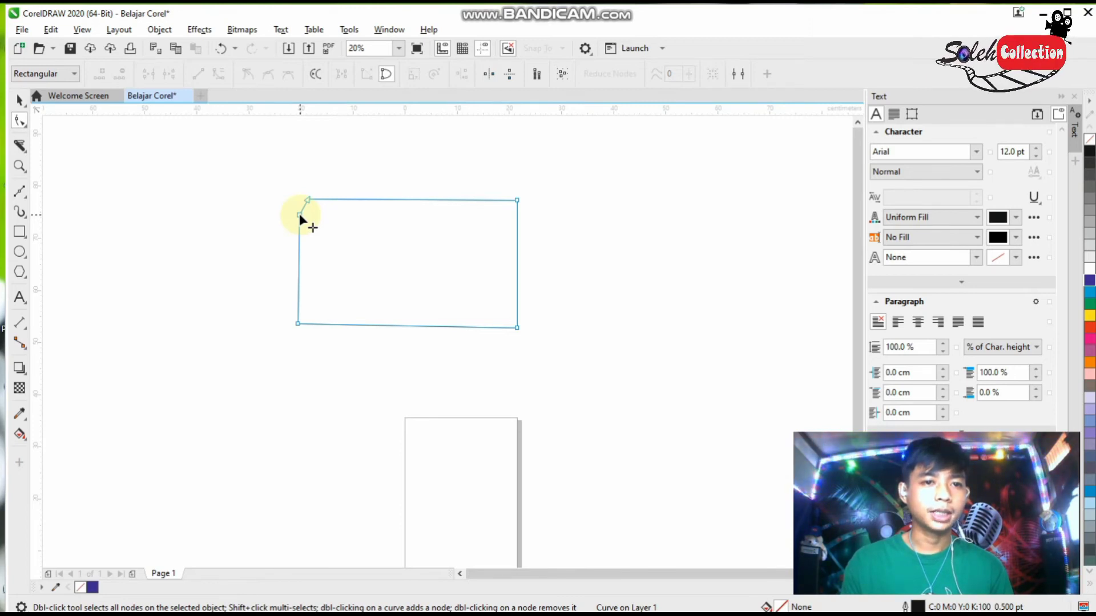
drag(307, 200, 299, 201)
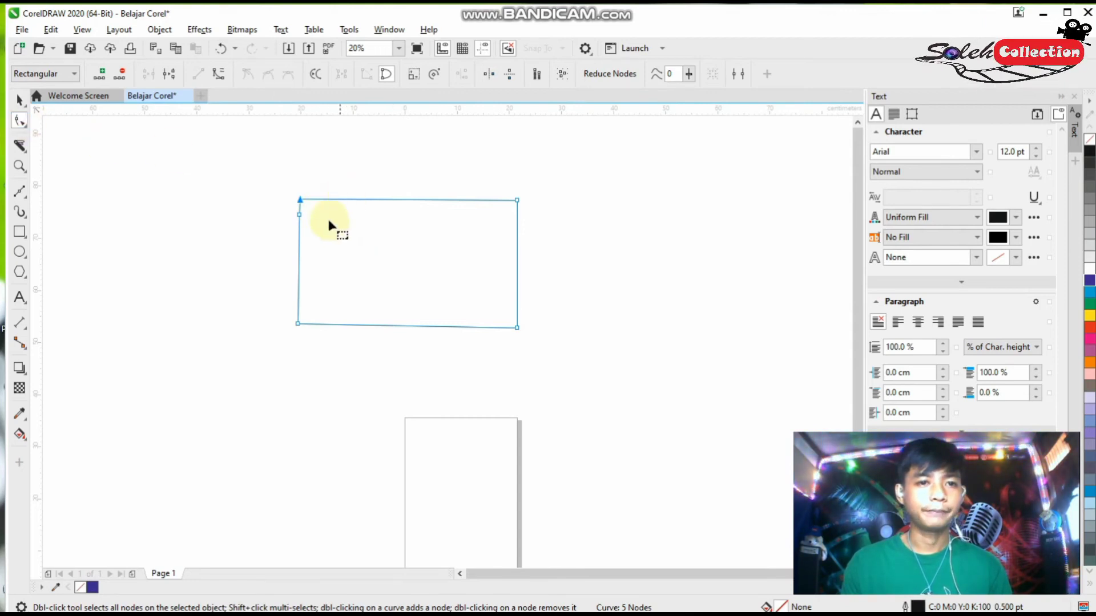
key(space)
click(501, 209)
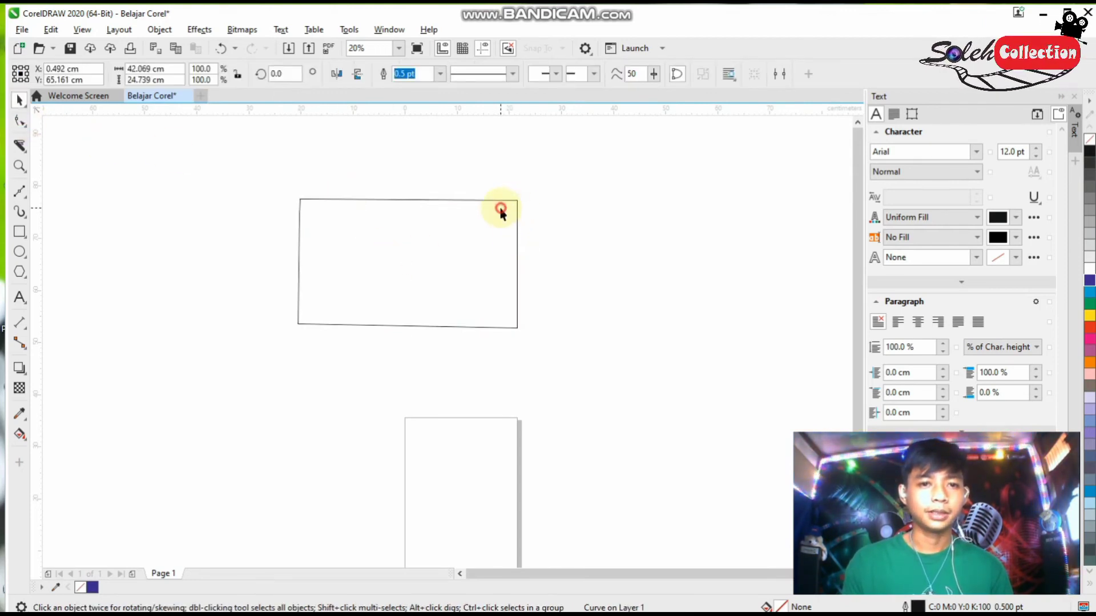
double_click(501, 209)
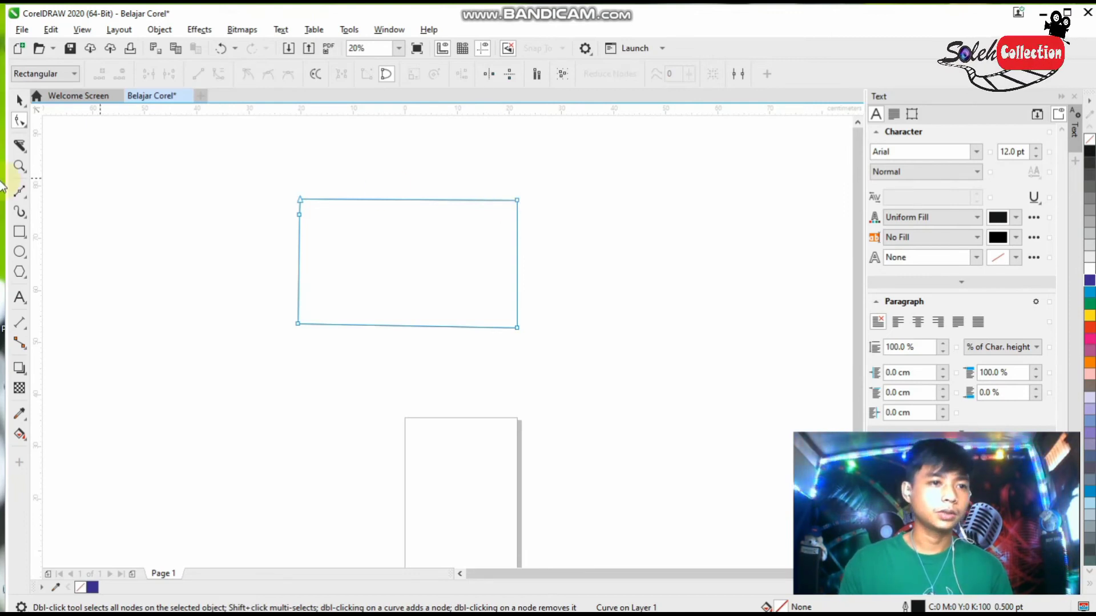
key(space)
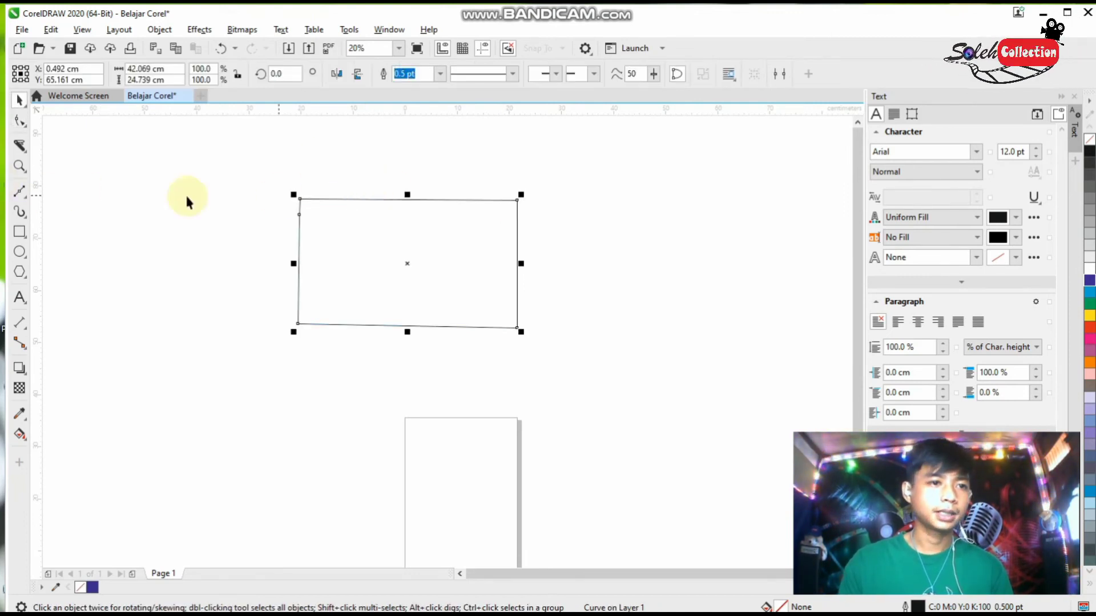
Step: Draw five separate straight lines beside and below the four-sided shape with the Freehand tool
click(20, 192)
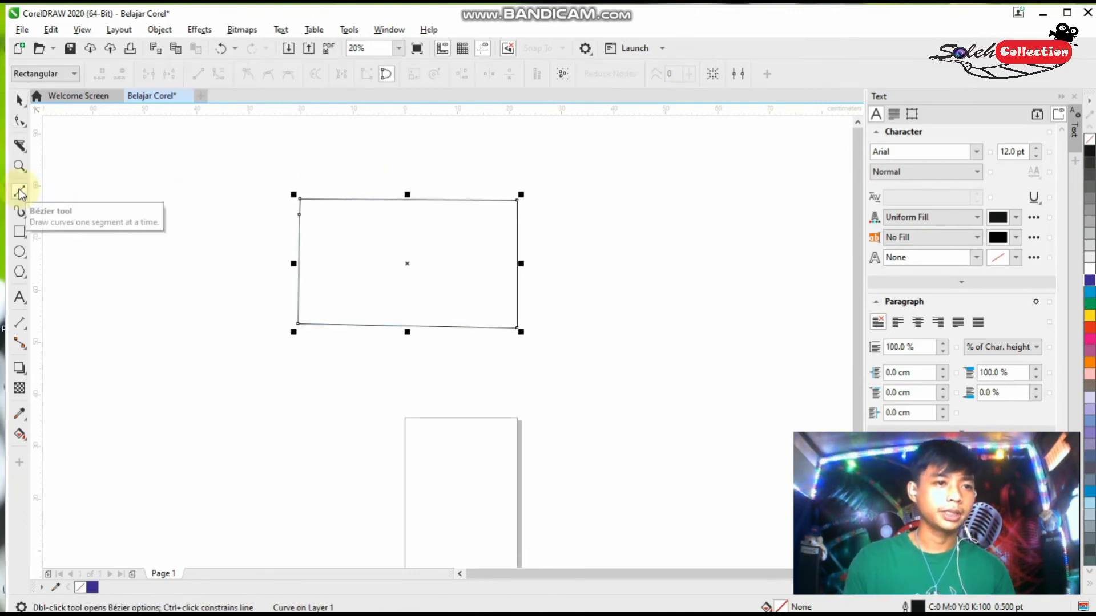
click(27, 200)
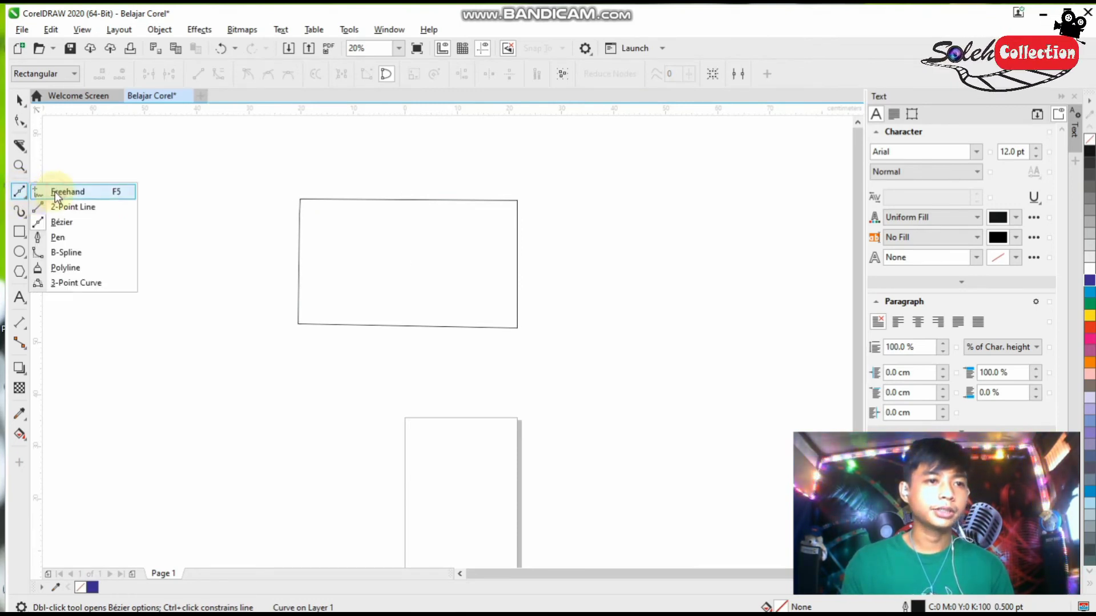
click(56, 192)
click(128, 197)
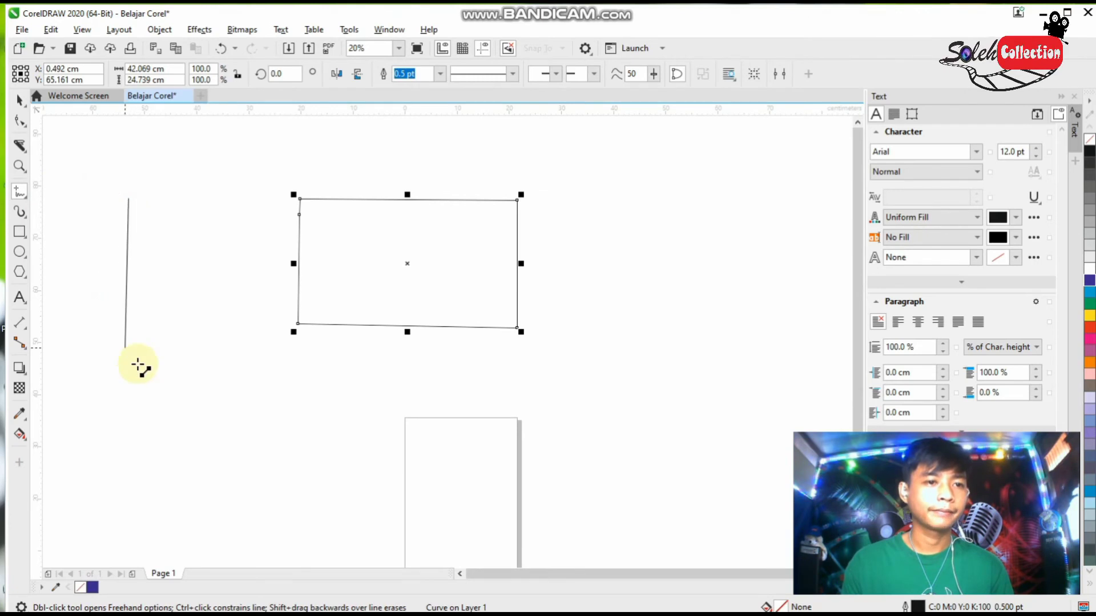
click(142, 369)
click(233, 404)
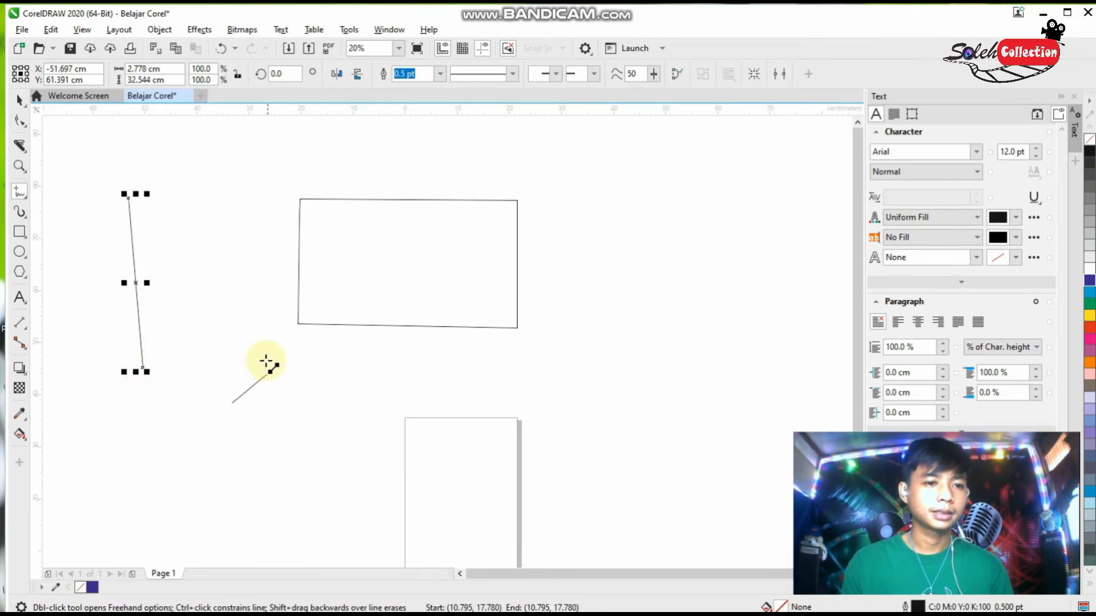
click(264, 352)
click(250, 261)
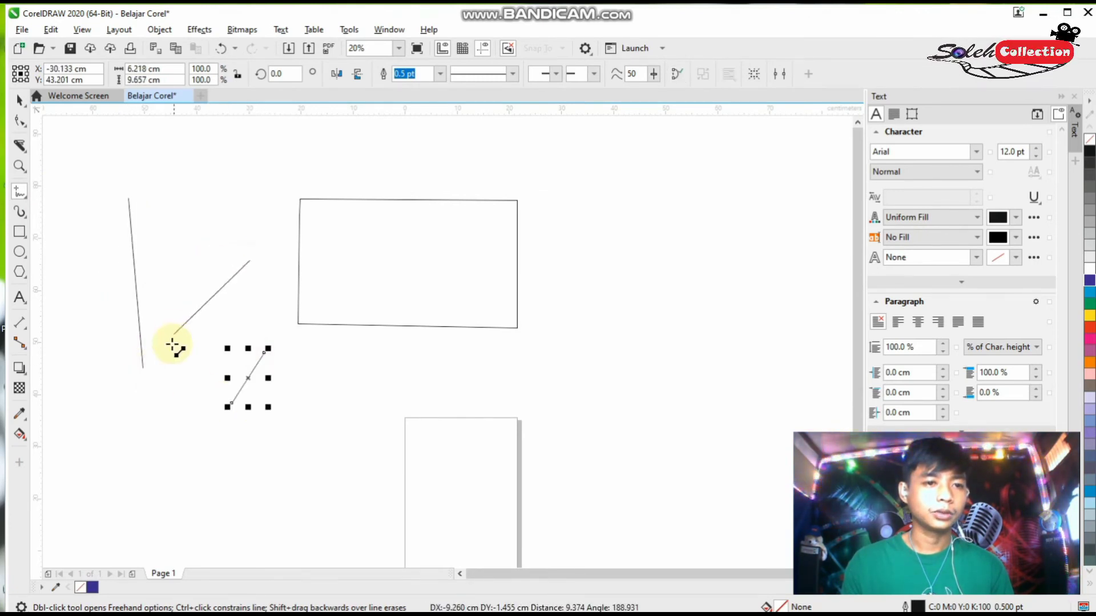
click(172, 345)
click(292, 413)
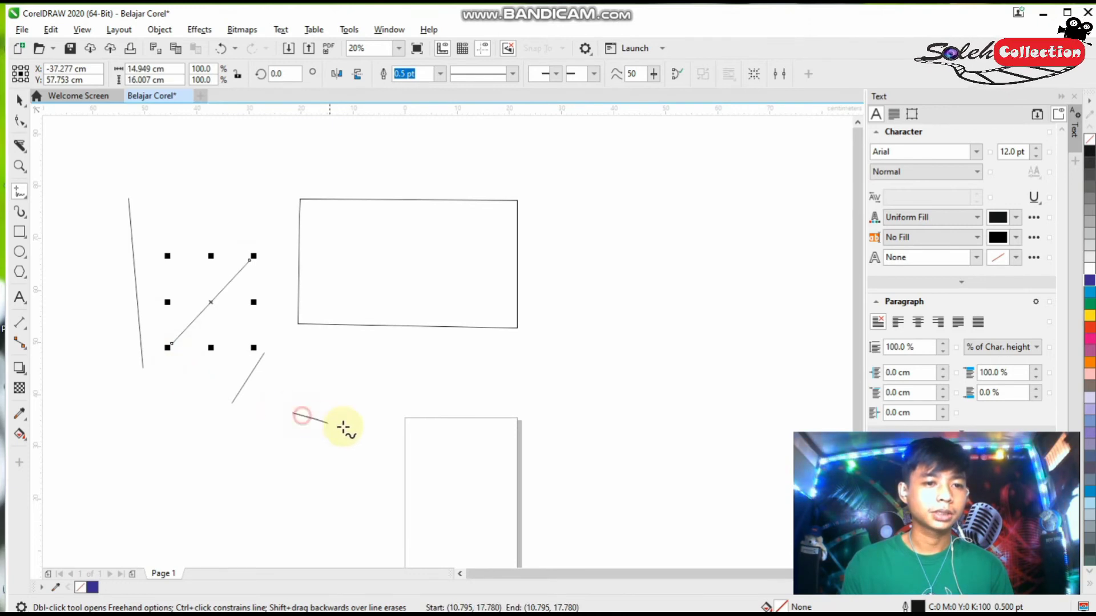
click(343, 426)
click(438, 421)
click(499, 370)
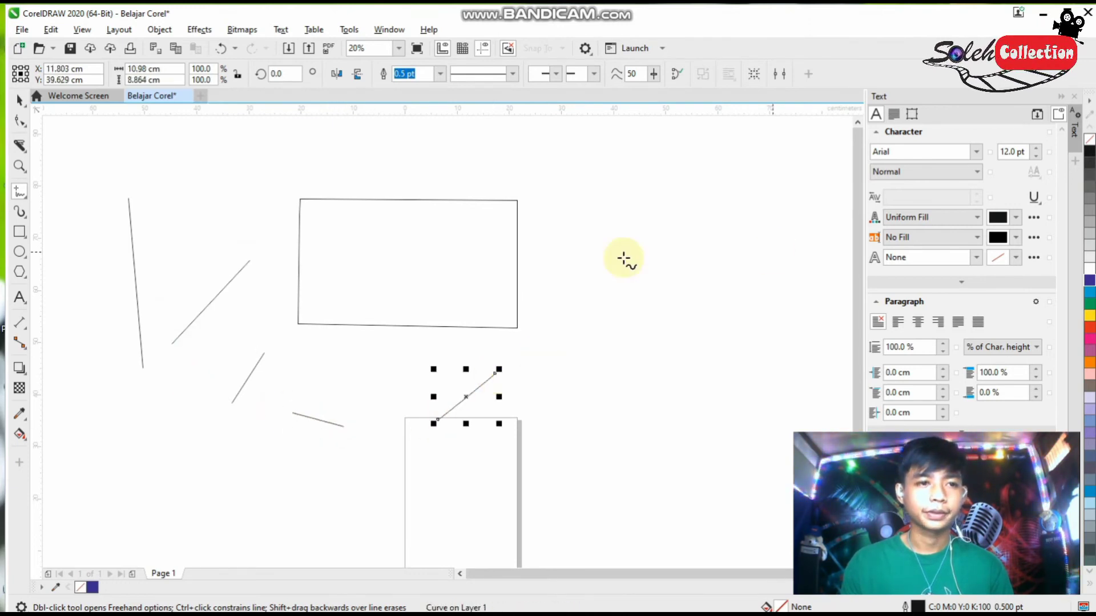
Step: Draw an open curved path beside the four-sided shape with the Pen tool, ending above that shape, and delete all drawn objects
click(25, 198)
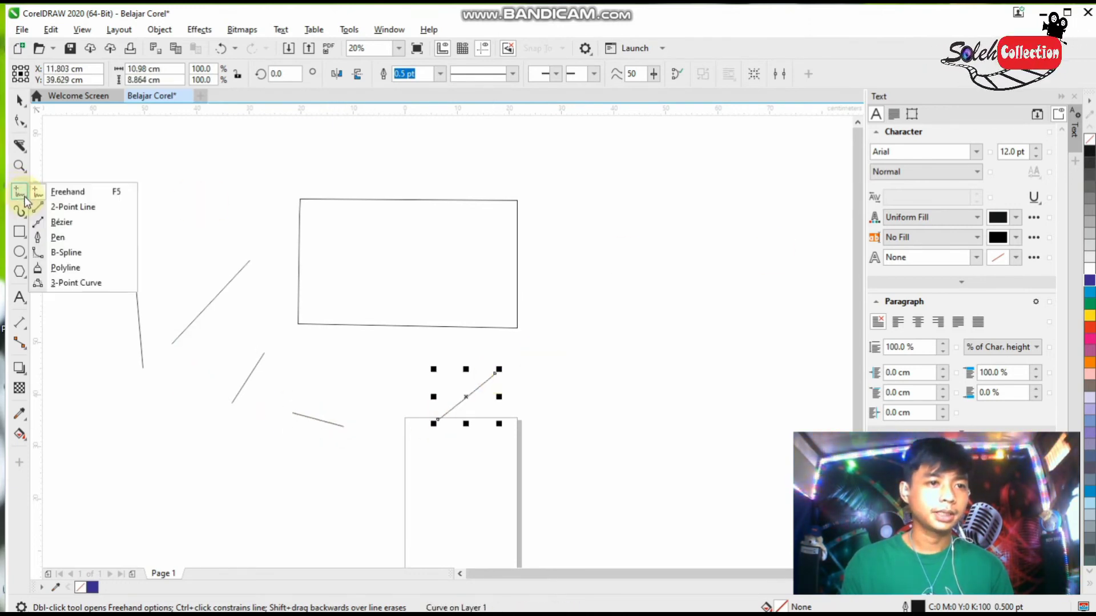
click(72, 238)
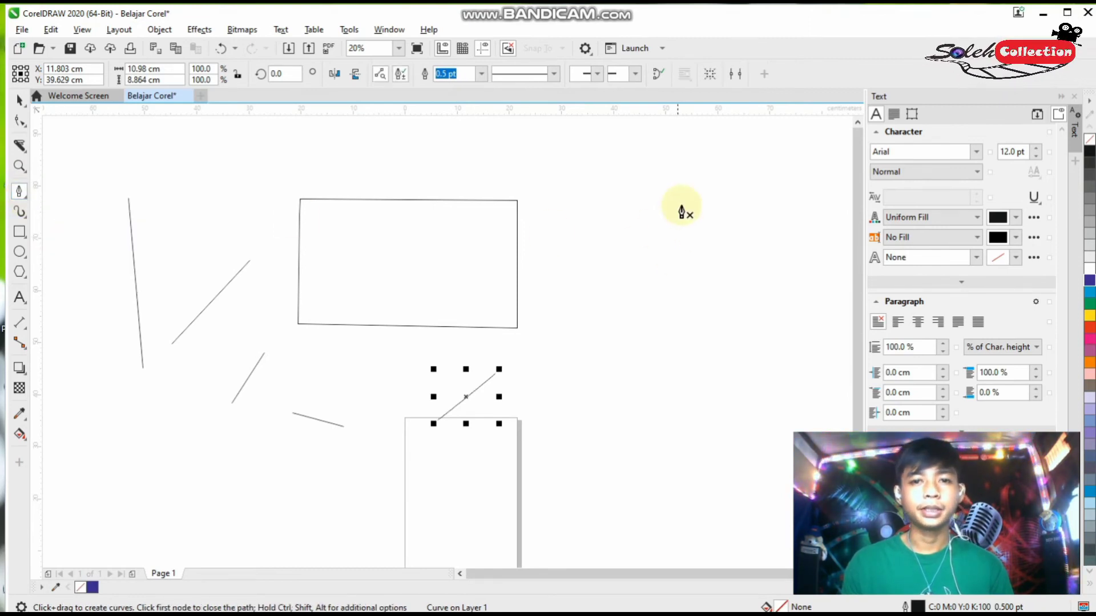
mouse_move(684, 202)
mouse_down()
mouse_move(624, 233)
mouse_move(607, 289)
mouse_up()
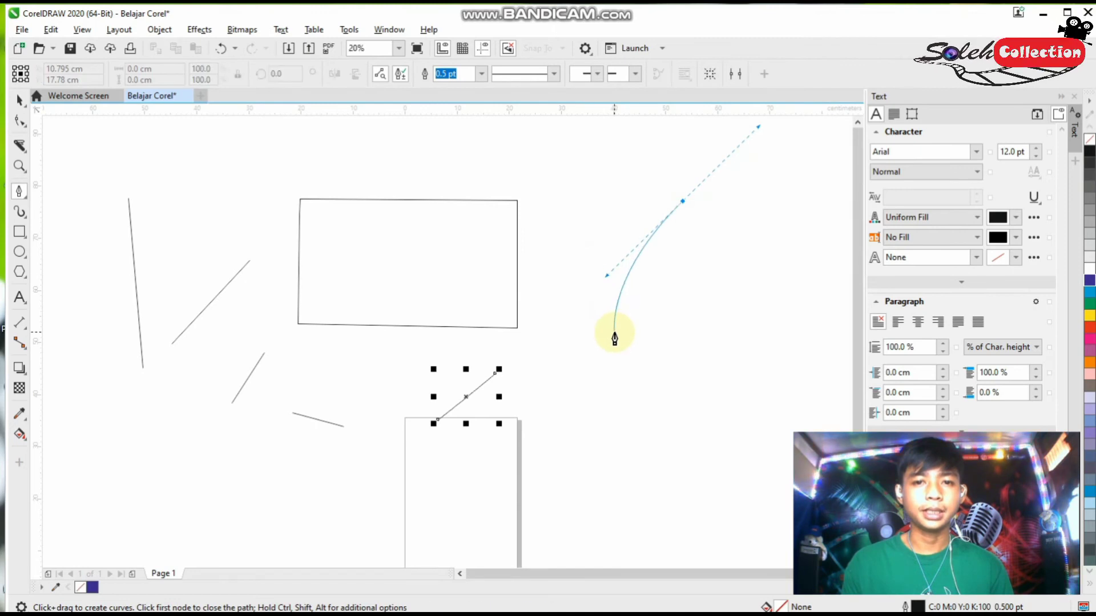
drag(616, 332, 715, 377)
drag(773, 338, 725, 170)
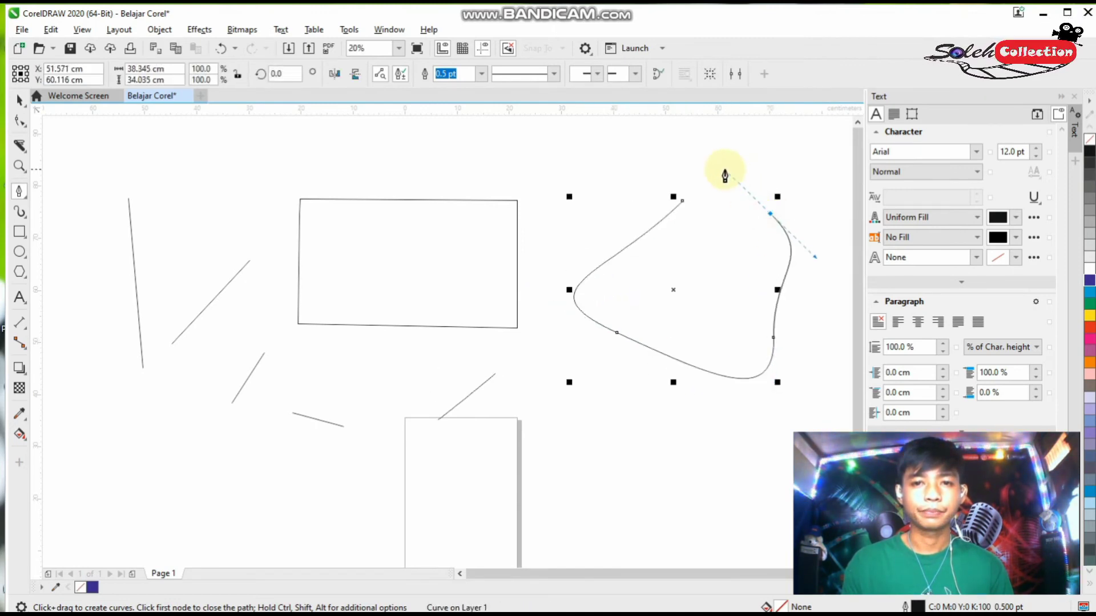
click(424, 145)
key(ctrl+a)
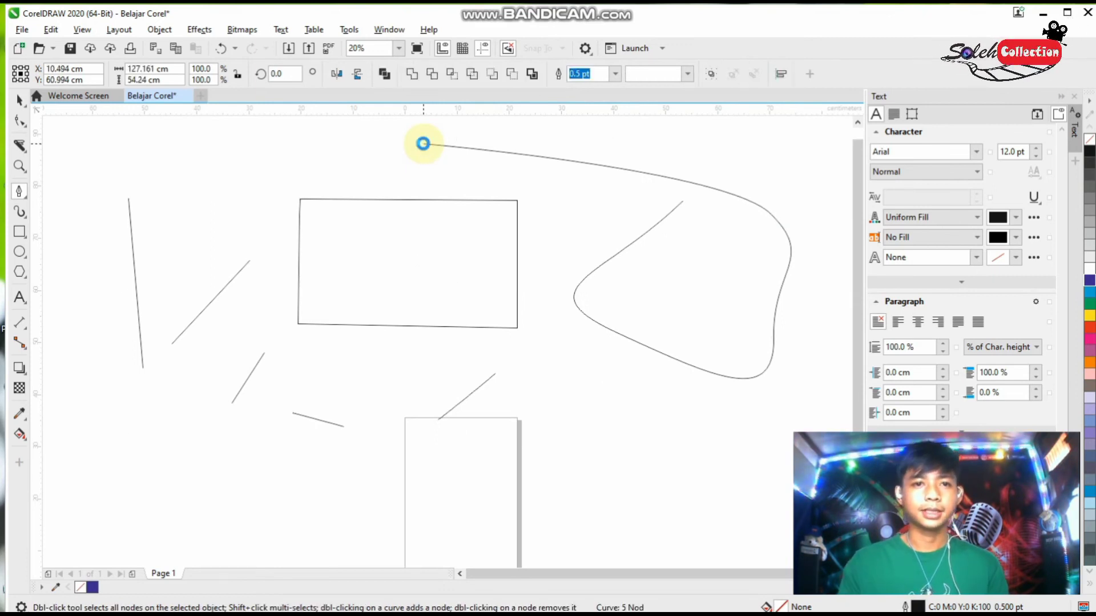
key(Delete)
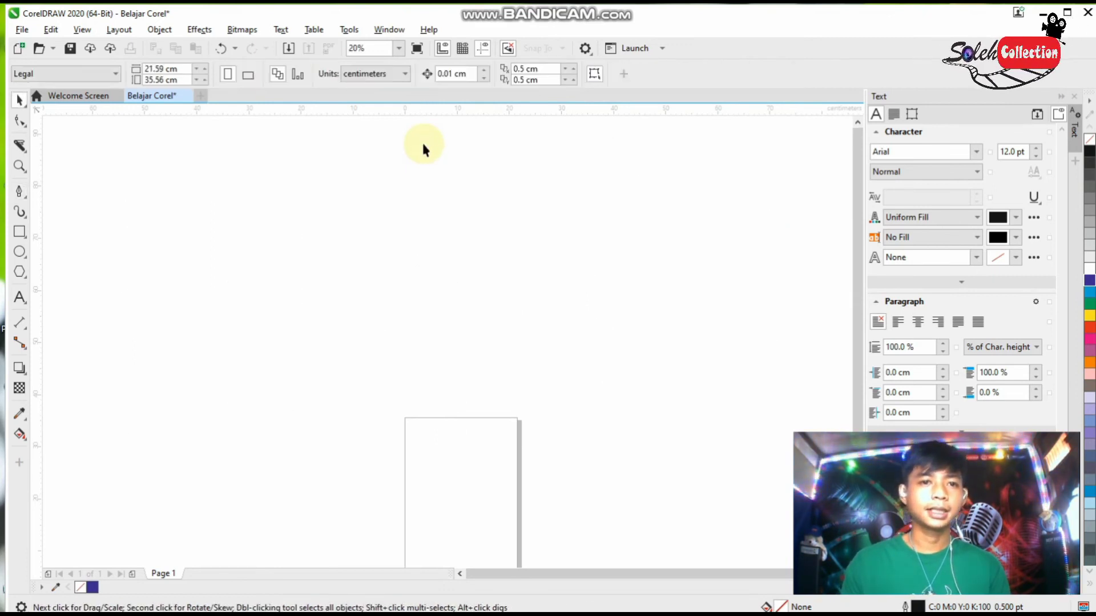
Step: Draw a closed, curved four-node shape about 41 × 41 cm above the page with the Pen tool, and return to the Pick tool
click(18, 195)
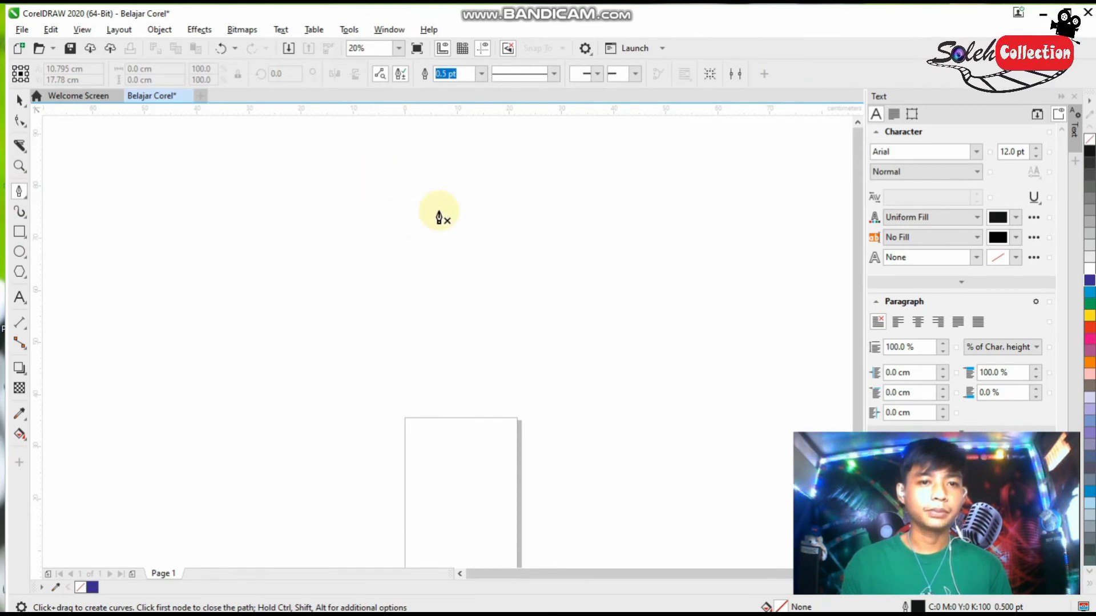
click(388, 182)
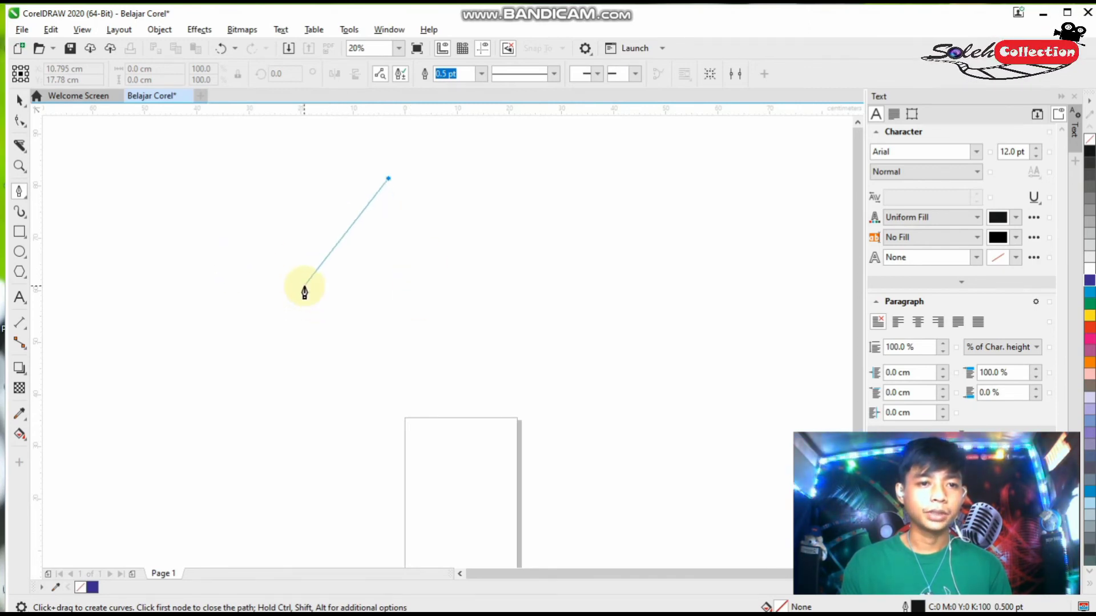
click(305, 287)
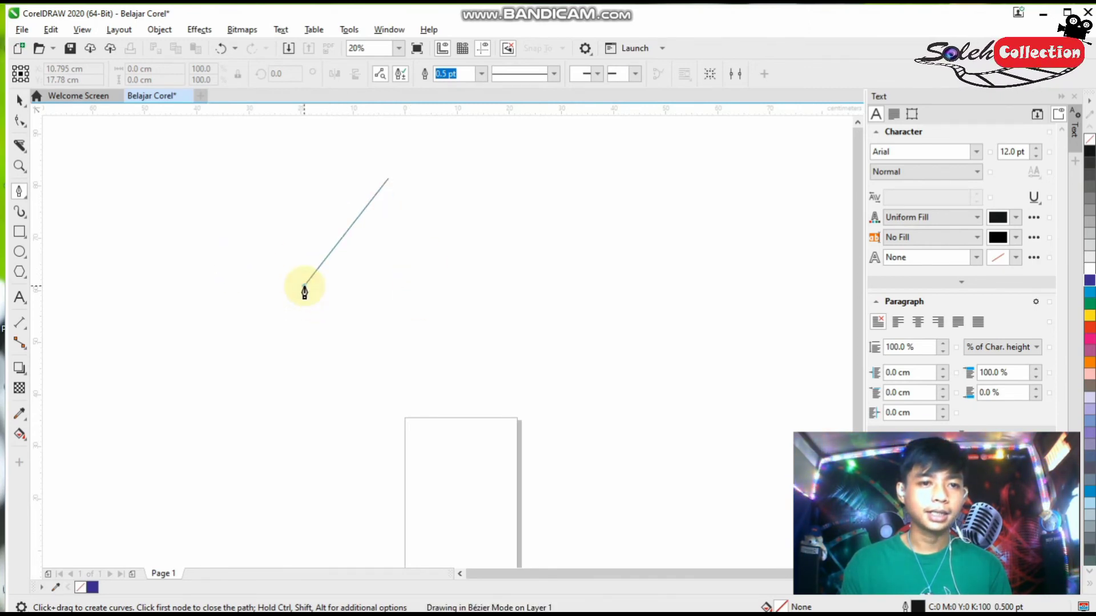
drag(304, 286, 329, 363)
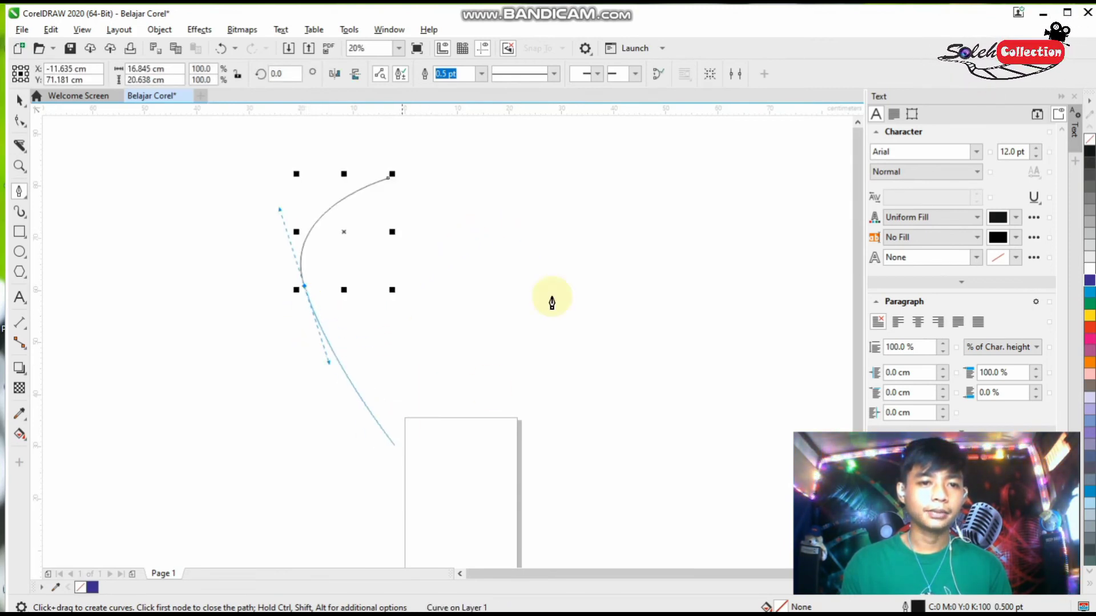
drag(460, 354, 432, 189)
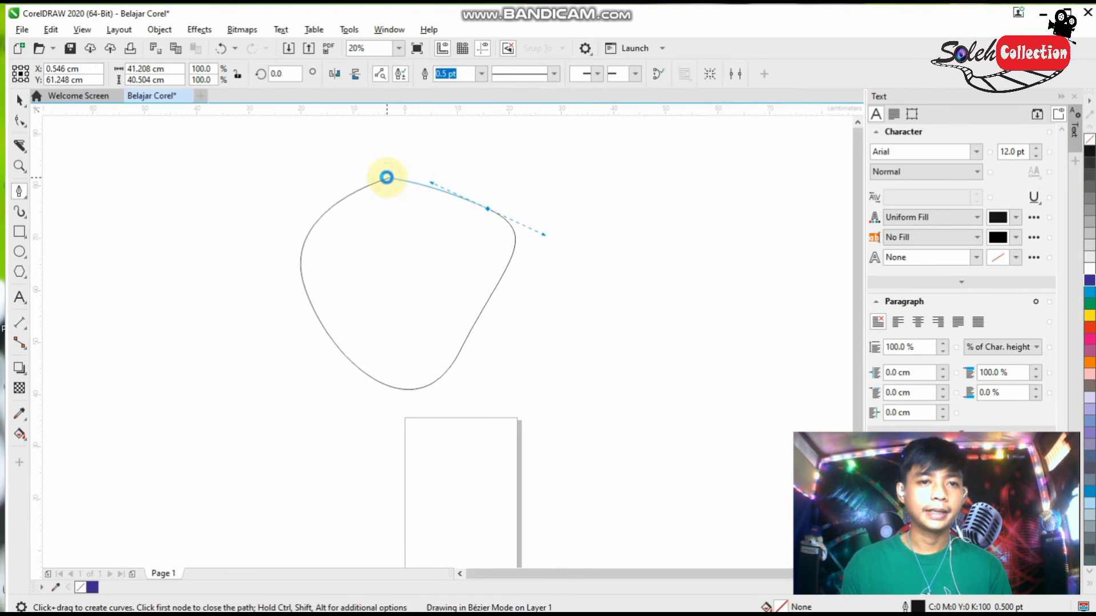
click(388, 179)
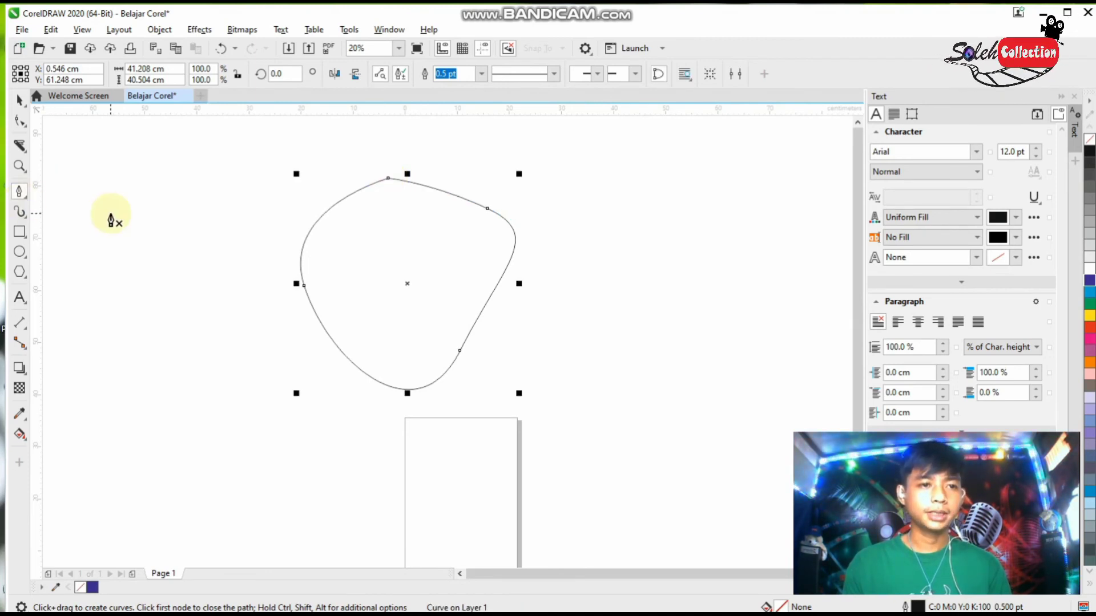
key(space)
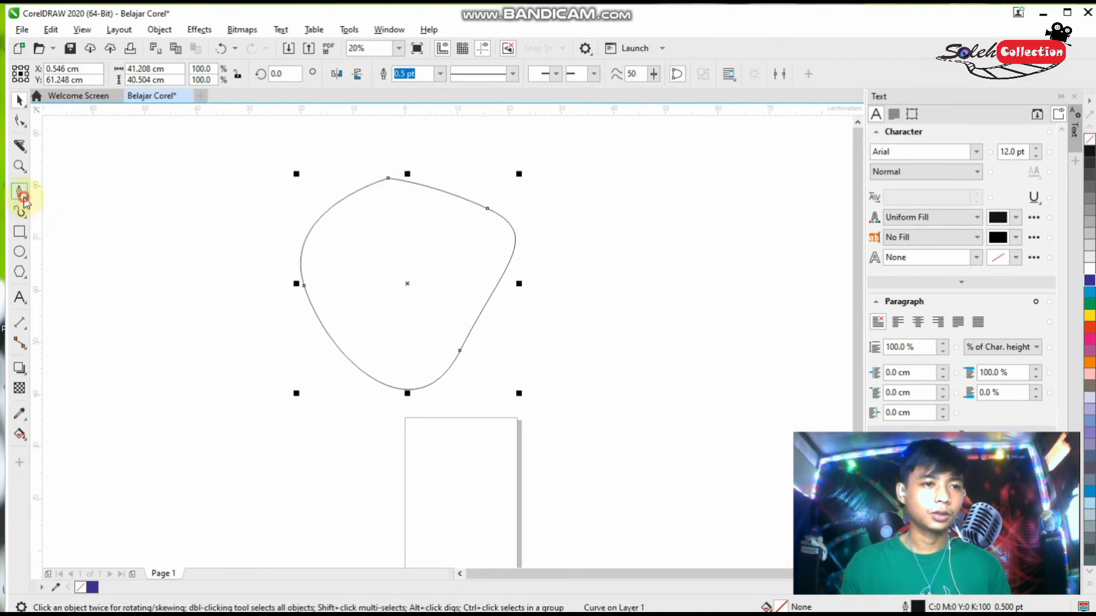
Step: Draw a smaller closed four-node shape with rounded corners left of the existing one using the Bézier tool, and delete both shapes
click(22, 195)
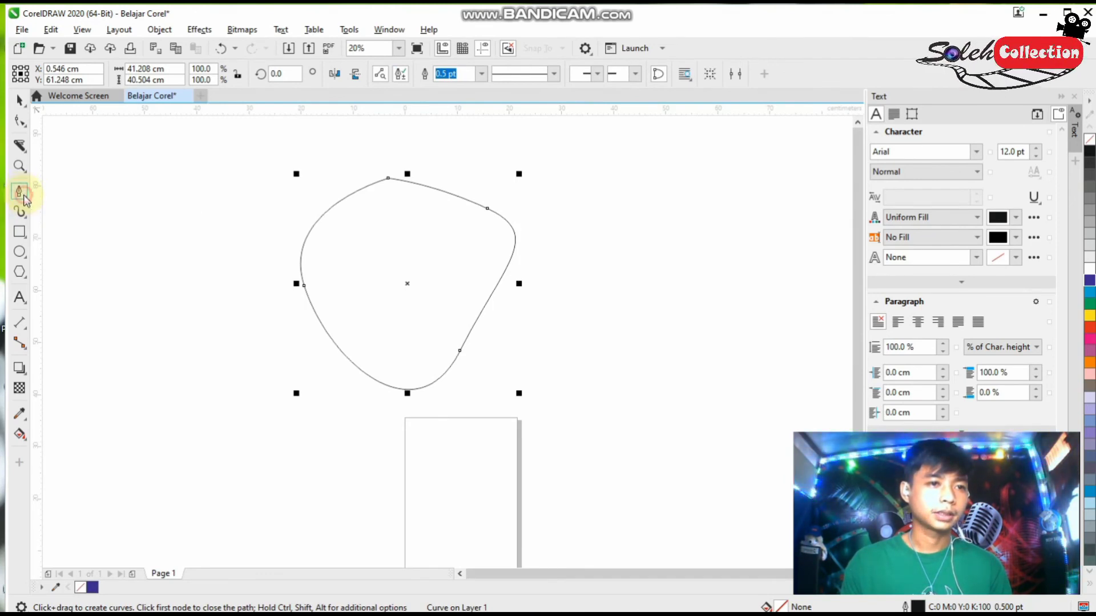
click(26, 198)
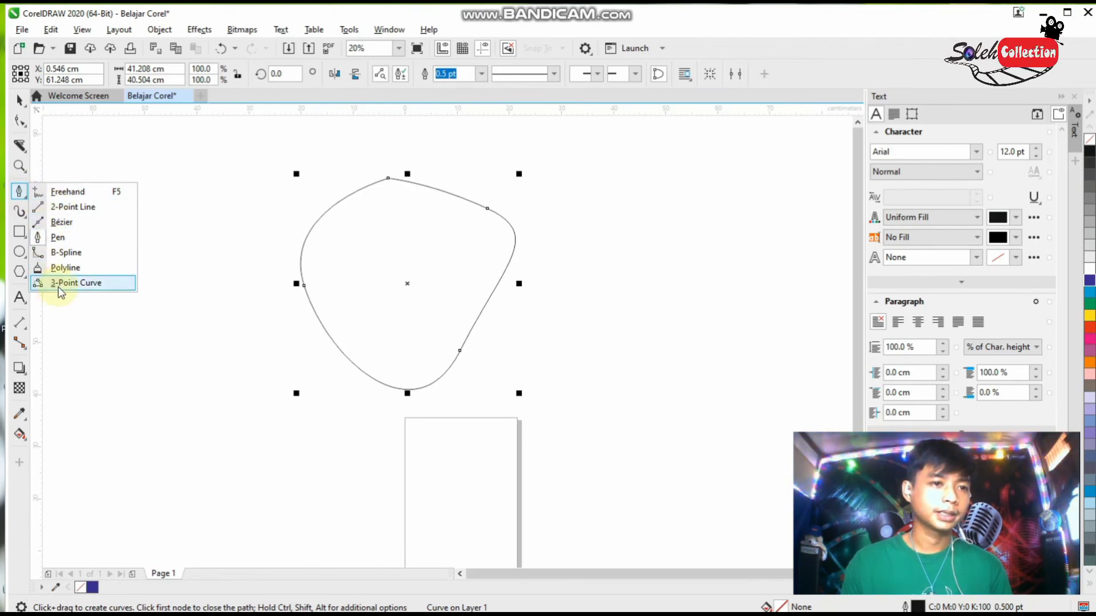
click(78, 224)
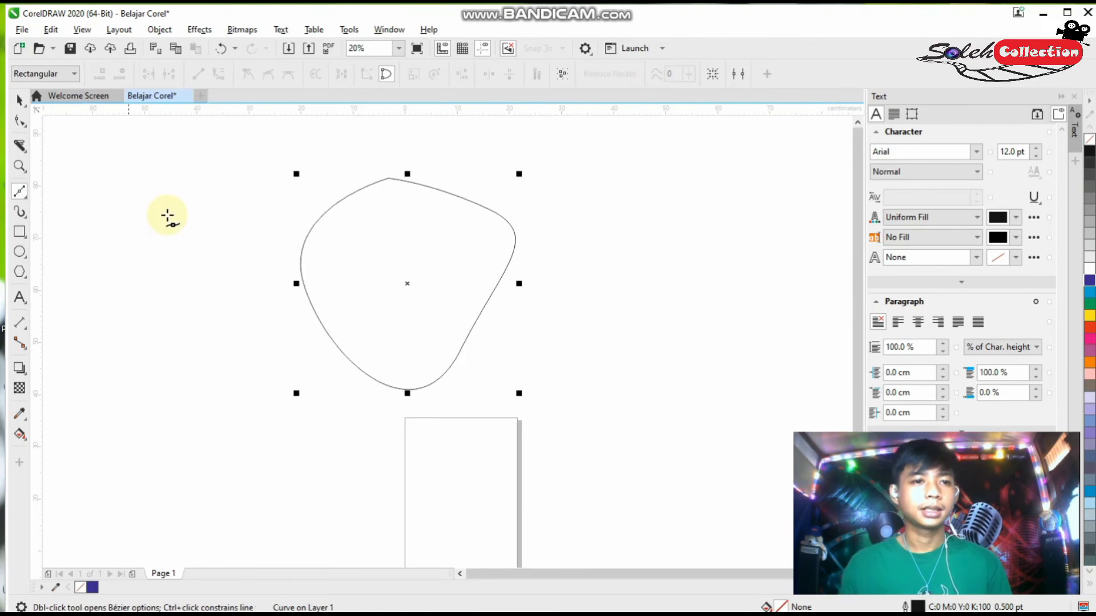
click(195, 181)
click(190, 323)
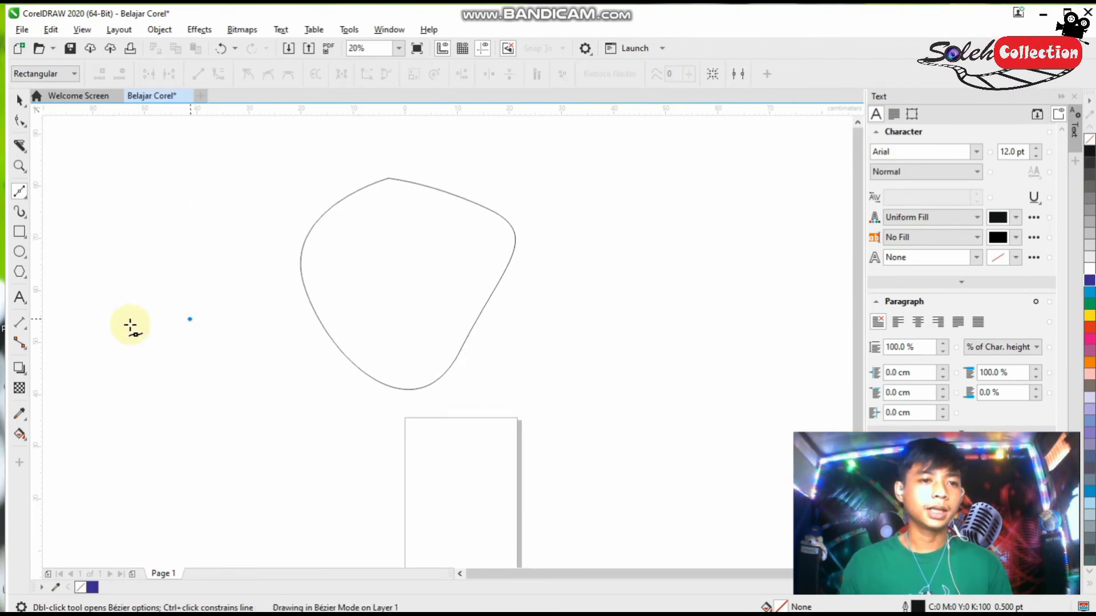
drag(122, 324, 78, 266)
drag(83, 204, 154, 188)
click(195, 181)
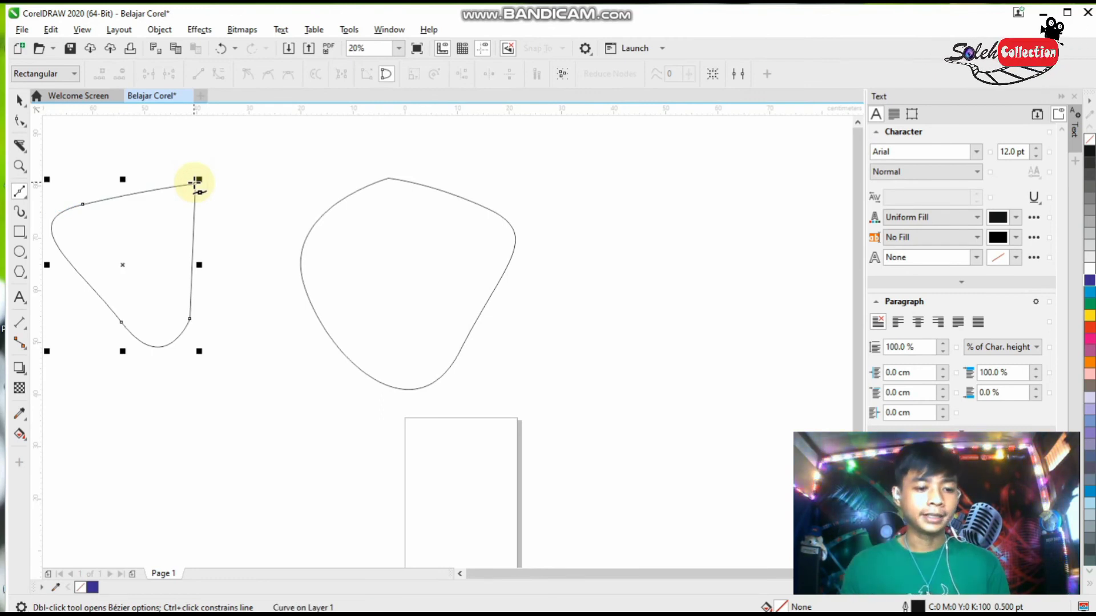
key(ctrl+a)
key(Delete)
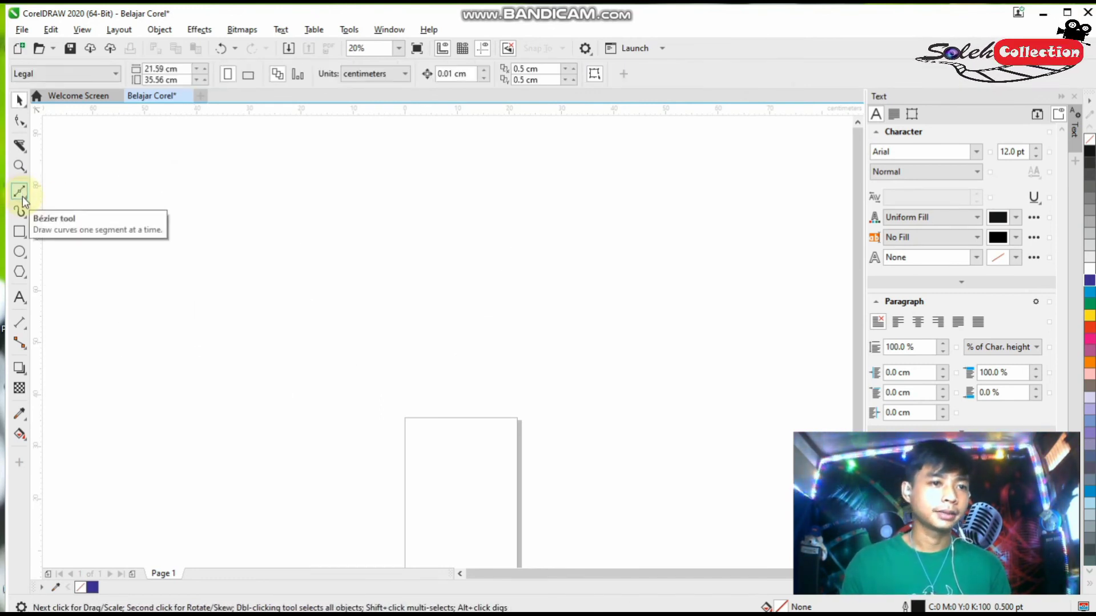
click(26, 200)
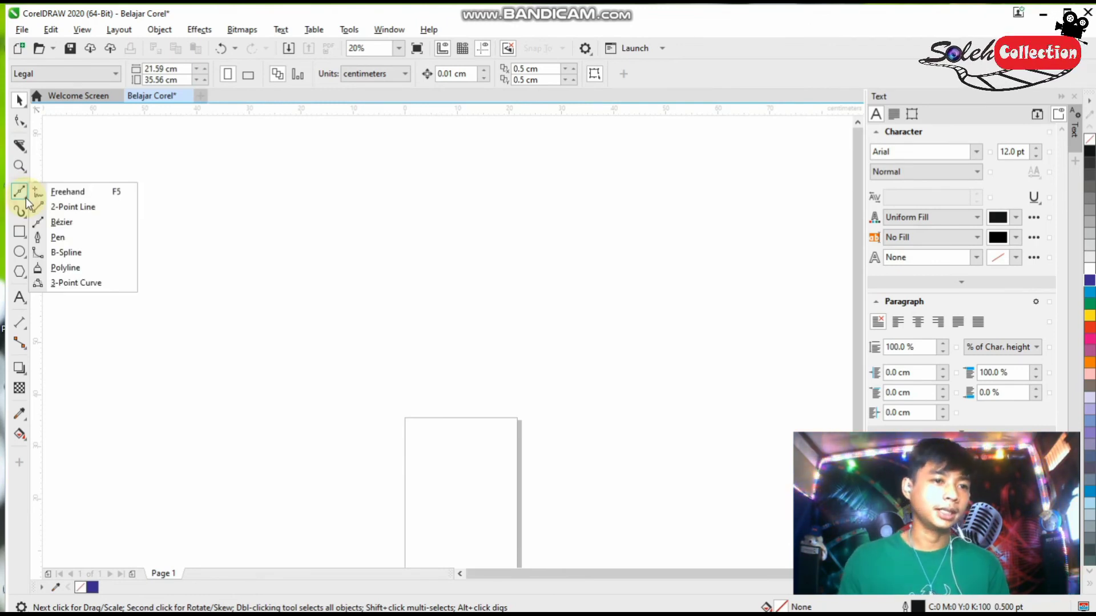
click(26, 198)
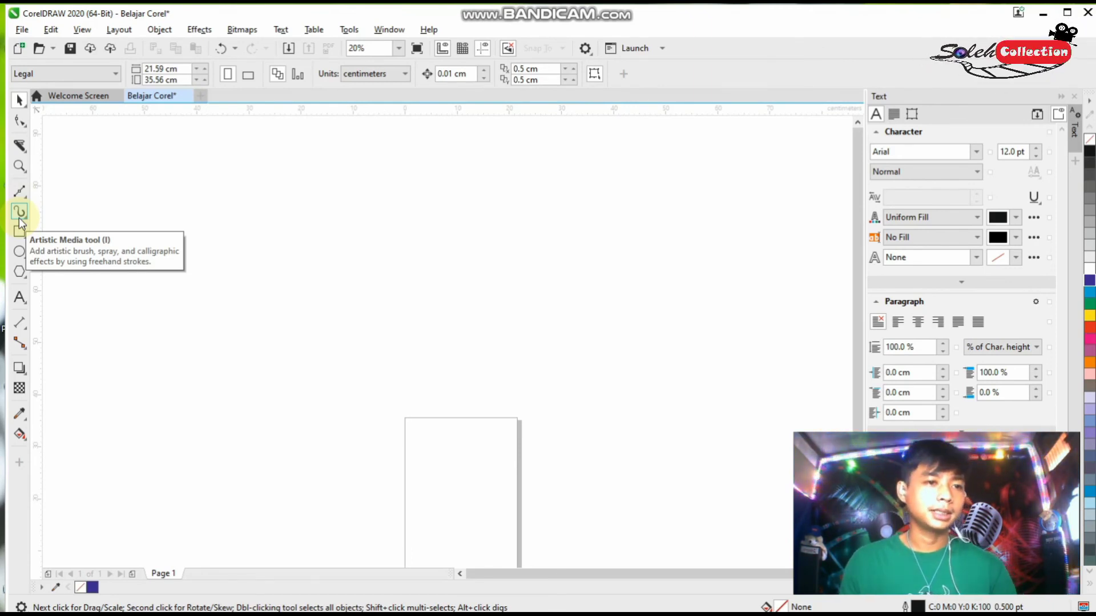
Step: Draw one large double-loop stroke above the page with the Artistic Media tool, and delete it
click(25, 216)
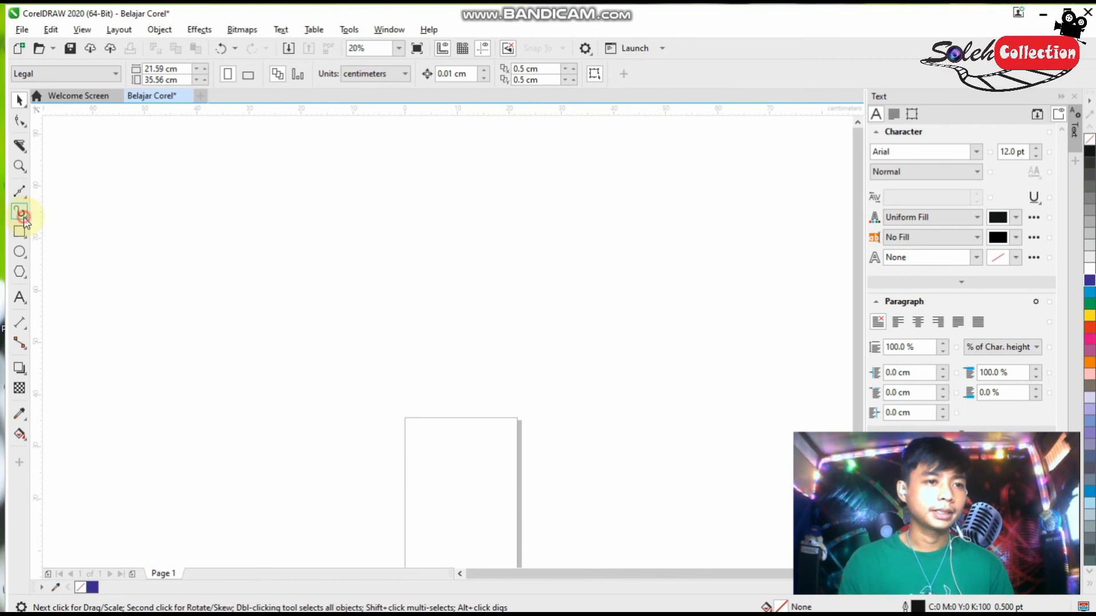
click(19, 212)
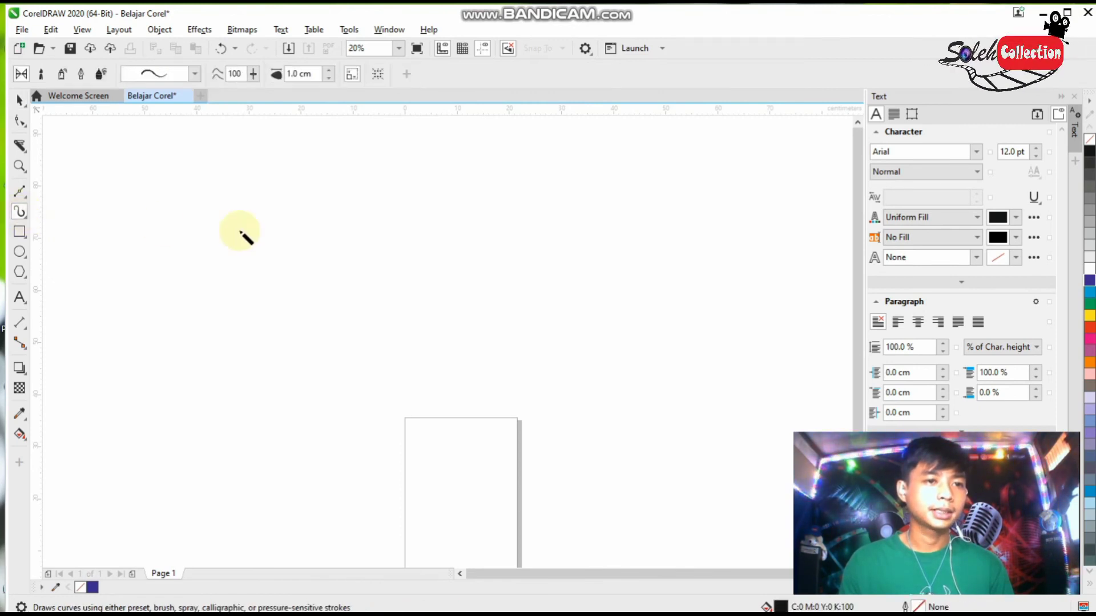
click(208, 227)
click(361, 315)
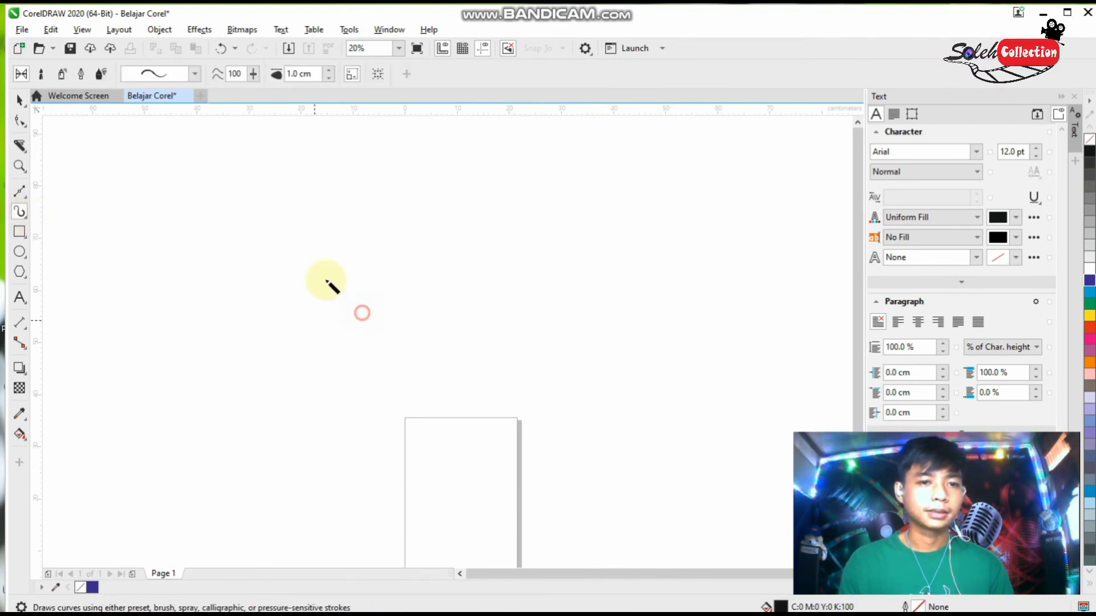
click(158, 260)
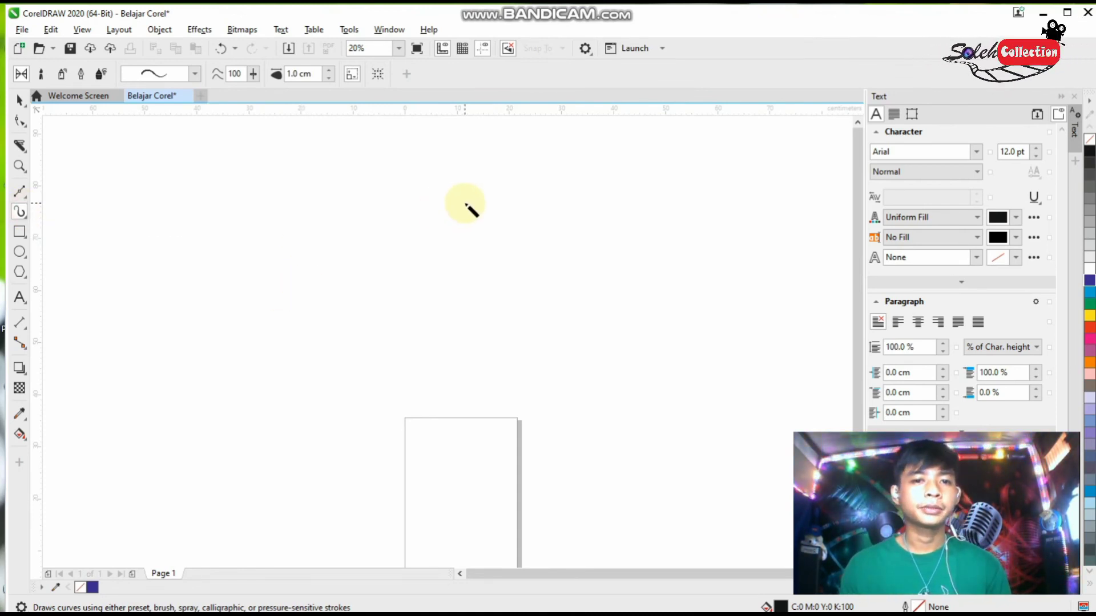
mouse_move(466, 204)
mouse_down()
mouse_move(398, 210)
mouse_move(369, 229)
mouse_move(346, 332)
mouse_move(354, 382)
mouse_move(411, 398)
mouse_move(480, 379)
mouse_move(513, 282)
mouse_move(503, 223)
mouse_move(440, 186)
mouse_move(338, 183)
mouse_move(260, 327)
mouse_move(437, 461)
mouse_move(517, 149)
mouse_move(370, 157)
mouse_up()
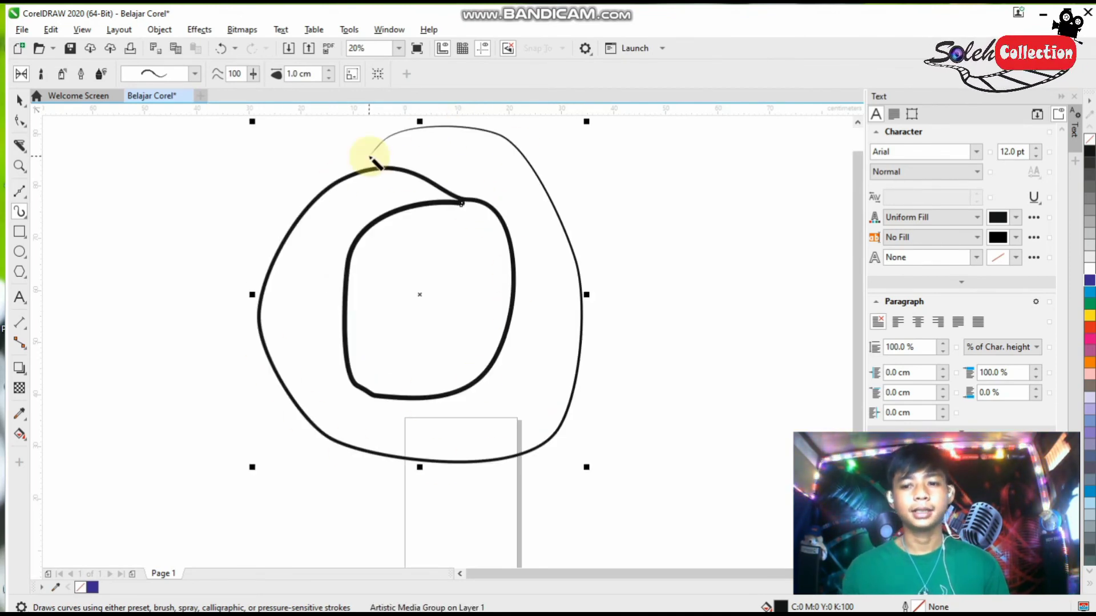
key(Delete)
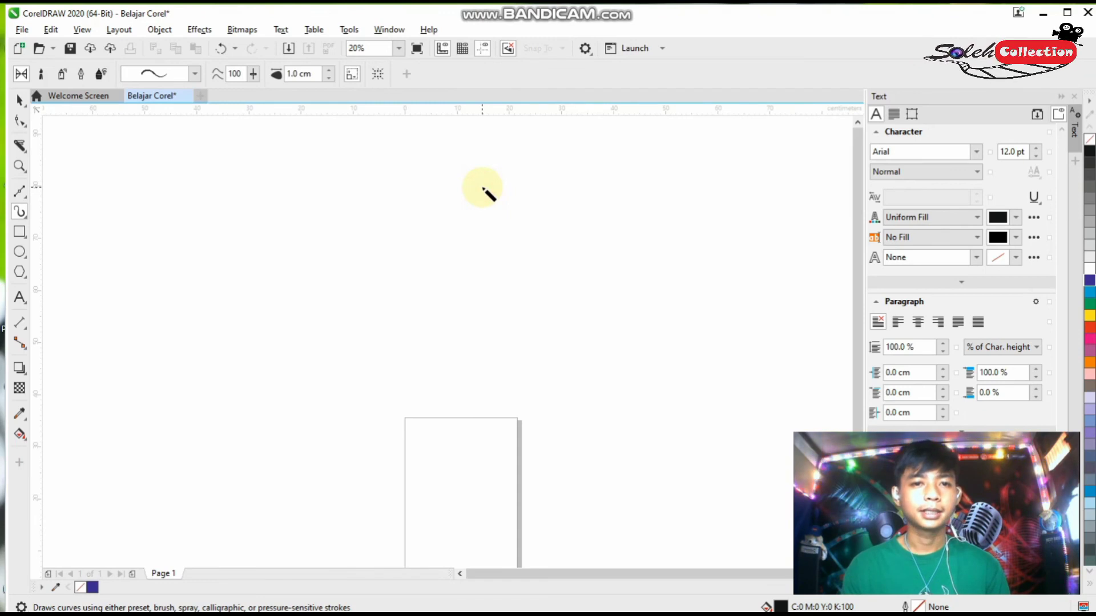
Step: Draw four looping strokes above and around the page with the Artistic Media tool, and delete them all
mouse_move(483, 189)
mouse_down()
mouse_move(433, 251)
mouse_move(442, 314)
mouse_move(511, 350)
mouse_move(561, 342)
mouse_move(587, 256)
mouse_move(541, 201)
mouse_move(503, 180)
mouse_move(481, 187)
mouse_up()
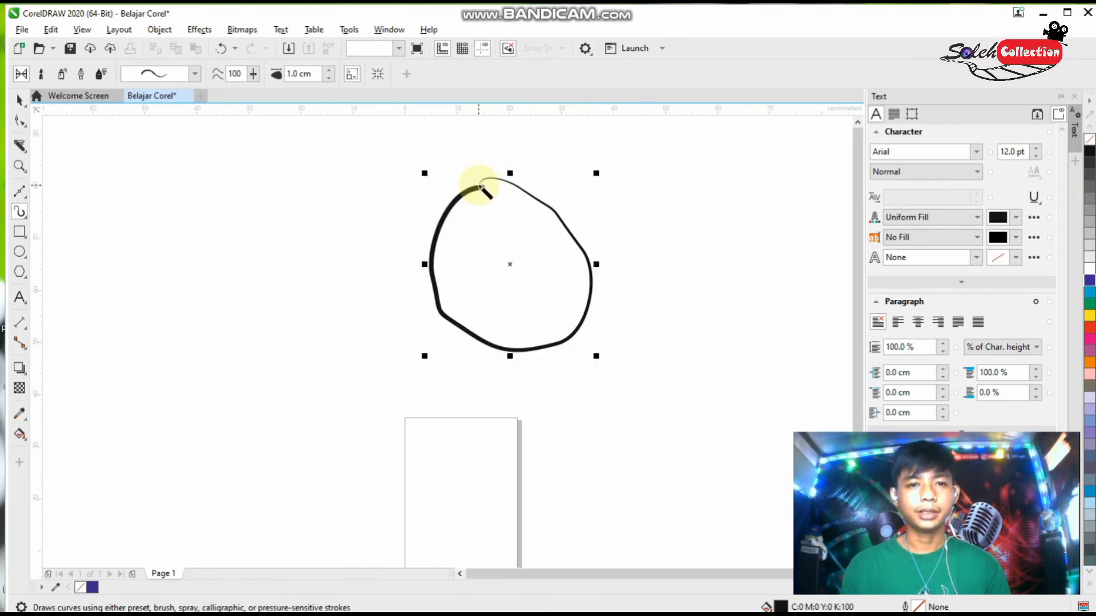
mouse_move(248, 199)
mouse_down()
mouse_move(200, 248)
mouse_move(281, 242)
mouse_move(218, 204)
mouse_up()
click(384, 369)
drag(370, 461, 344, 381)
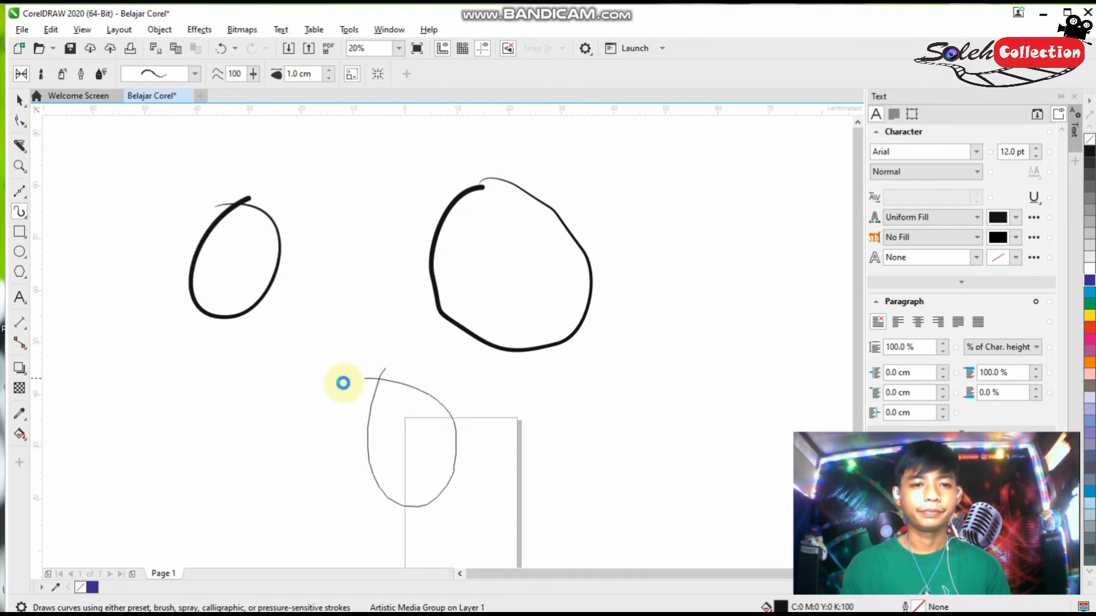
mouse_move(720, 262)
mouse_down()
mouse_move(738, 339)
mouse_move(695, 264)
mouse_move(853, 345)
mouse_move(781, 209)
mouse_up()
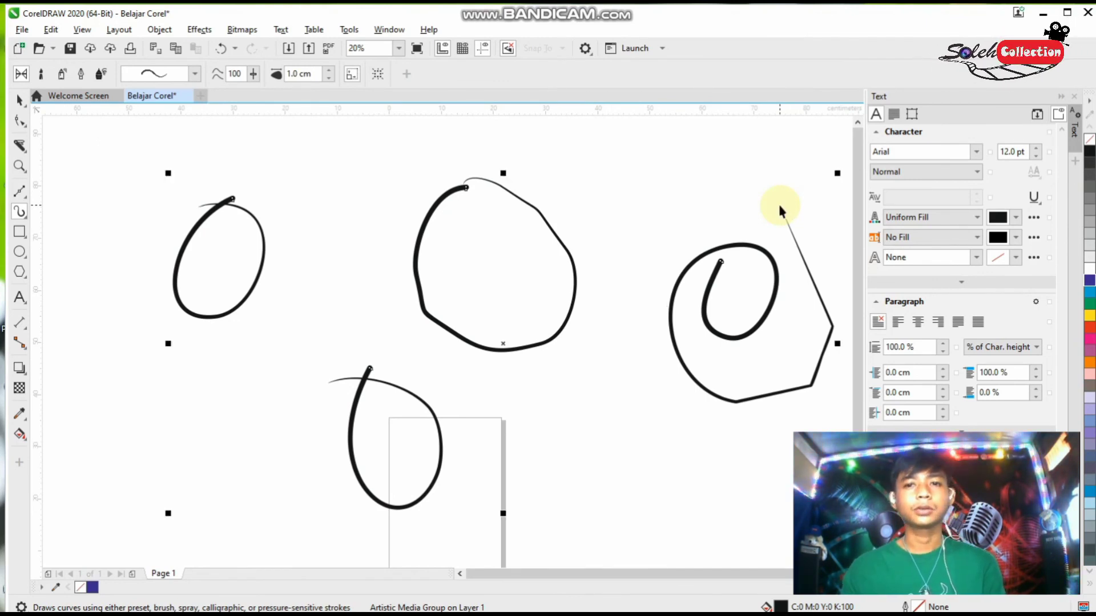
key(ctrl+a)
key(Delete)
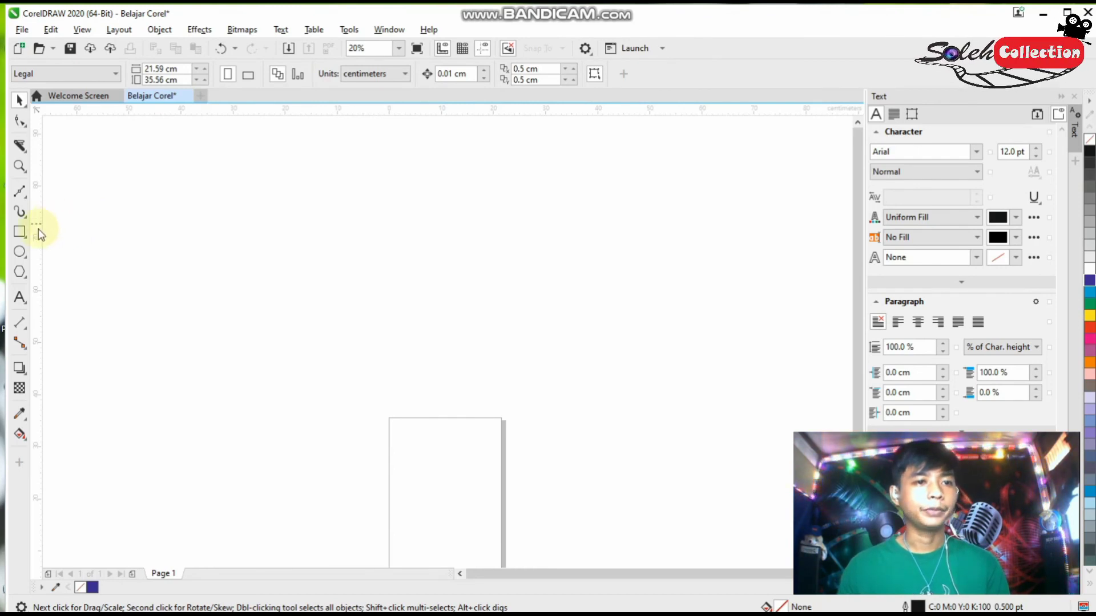
Step: Activate the Rectangle tool
click(20, 232)
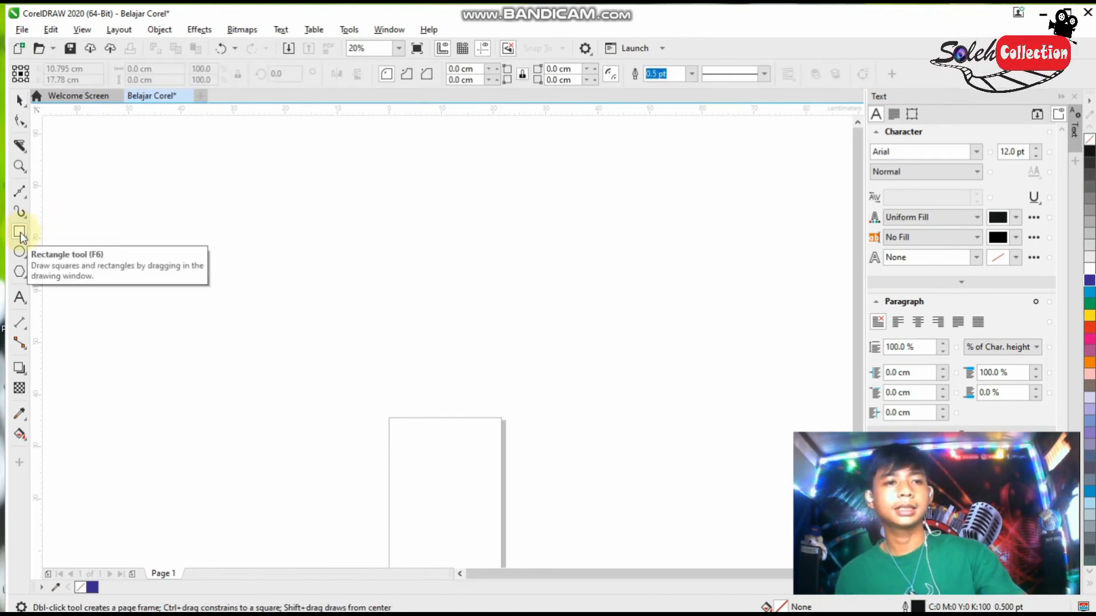